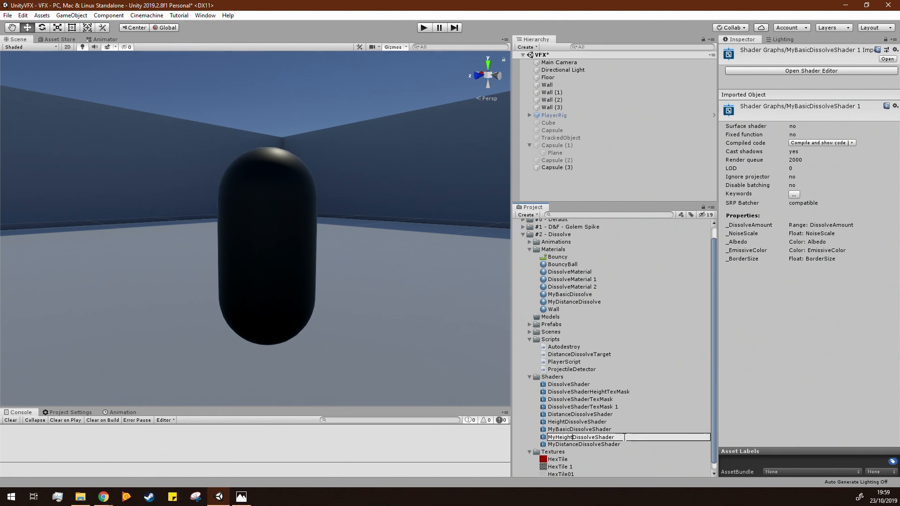
Confirm the shader name MyHeightDissolveShader, and duplicate the MyDistanceDissolve material as MyHeightDissolve.
key(Return)
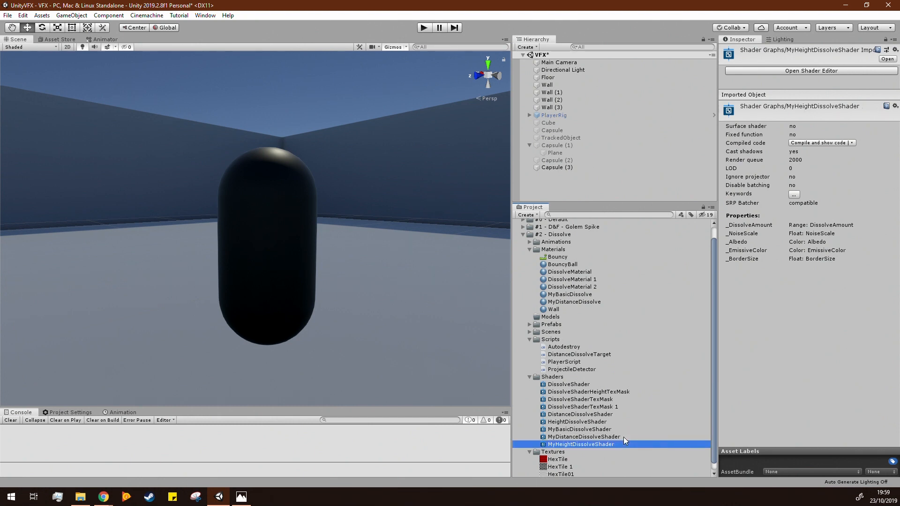
click(573, 303)
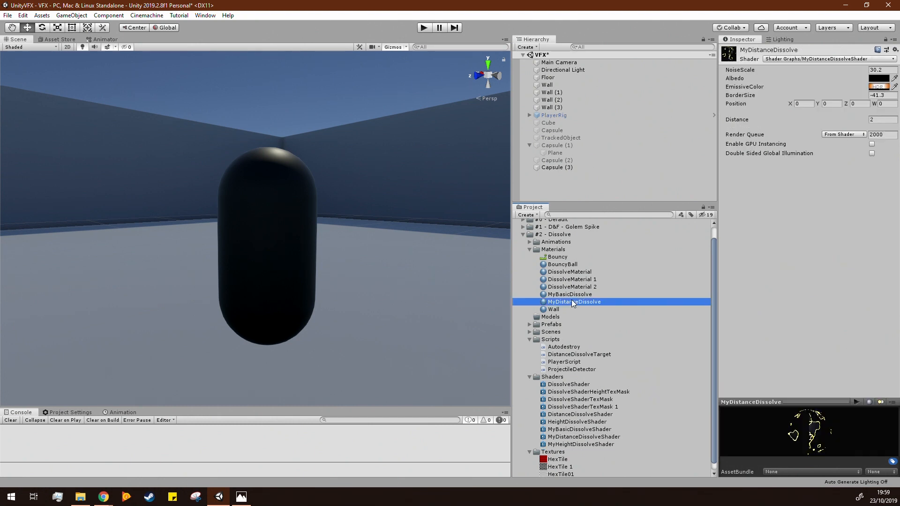
key(ctrl+d)
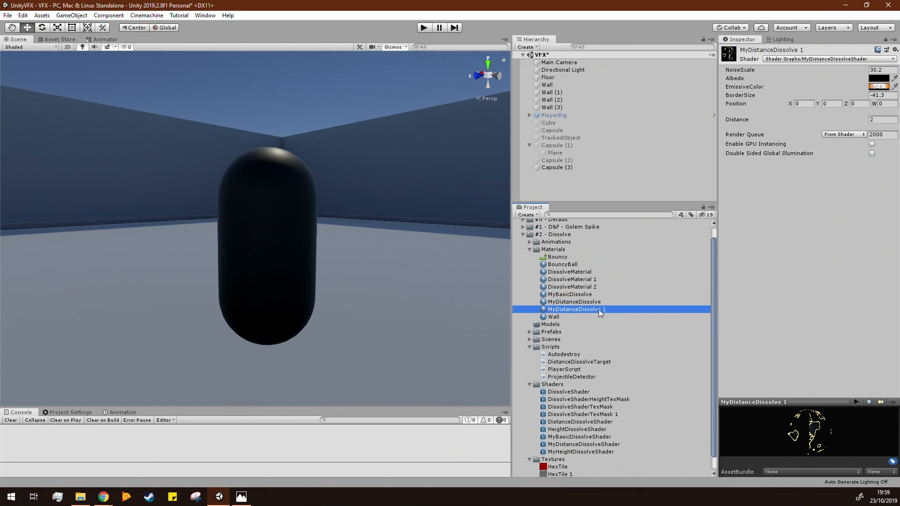
click(599, 310)
text(MyHeight)
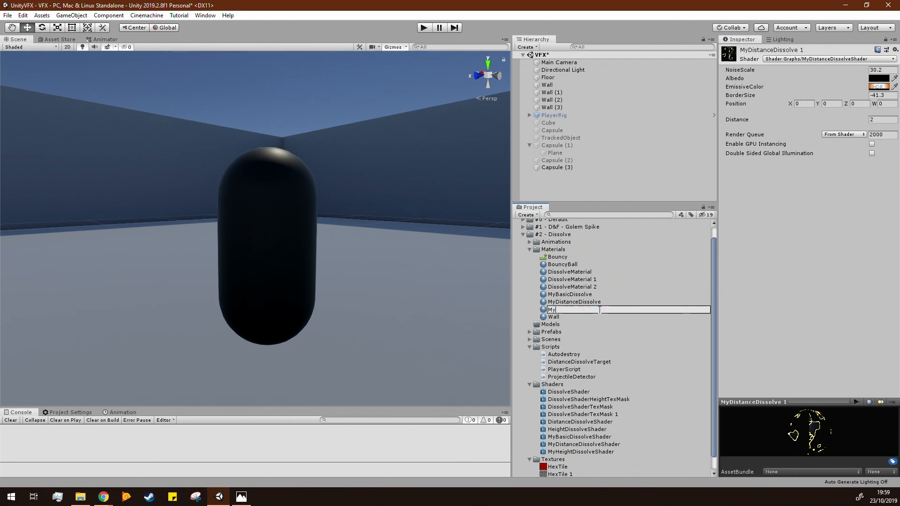
text(Dissolve)
key(Return)
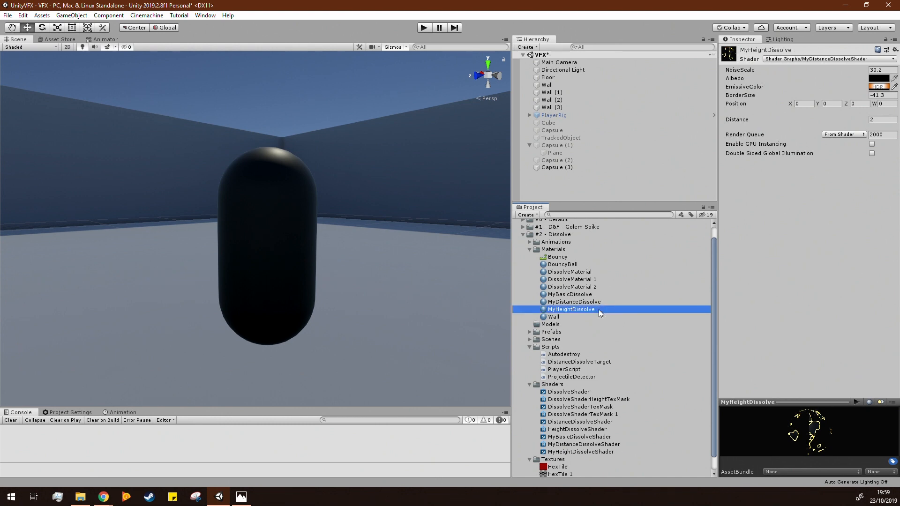
Apply the MyHeightDissolve material to the capsule in the scene and set its shader to Shader Graphs/MyHeightDissolveShader.
drag(598, 309, 258, 232)
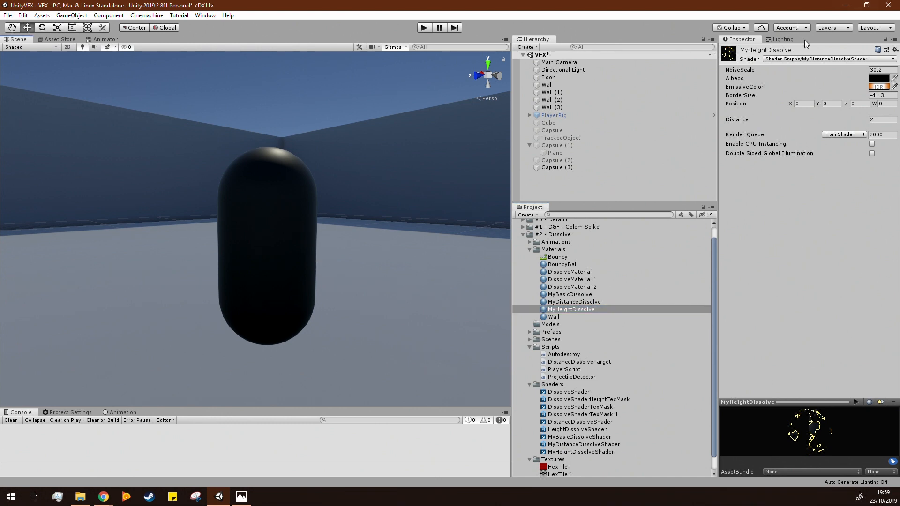
click(800, 58)
click(798, 160)
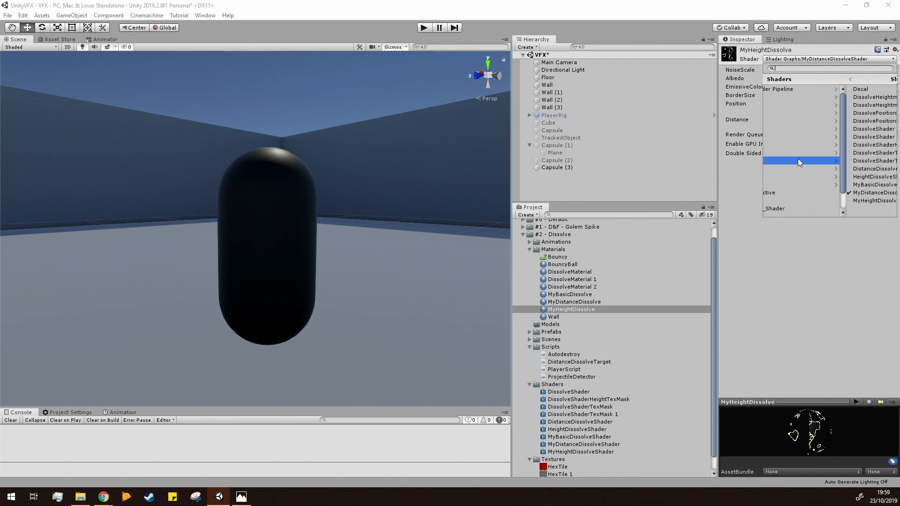
click(796, 201)
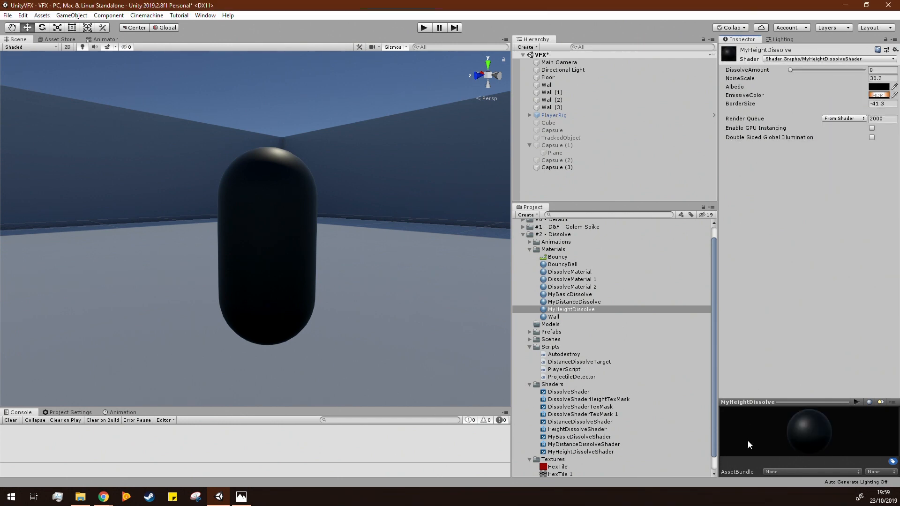
Open MyHeightDissolveShader for editing and examine its Dissolve Mask and Emissive Border Mask groups.
double_click(601, 451)
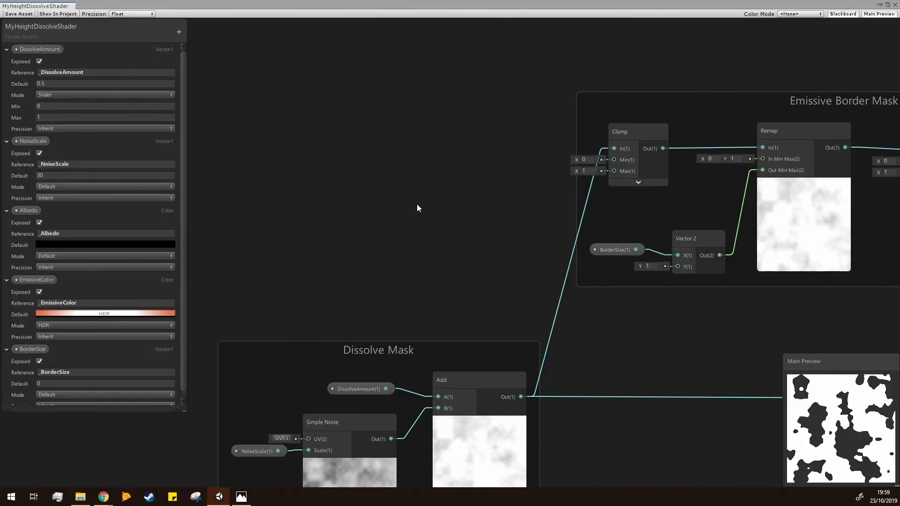
scroll(416, 207, down, 3)
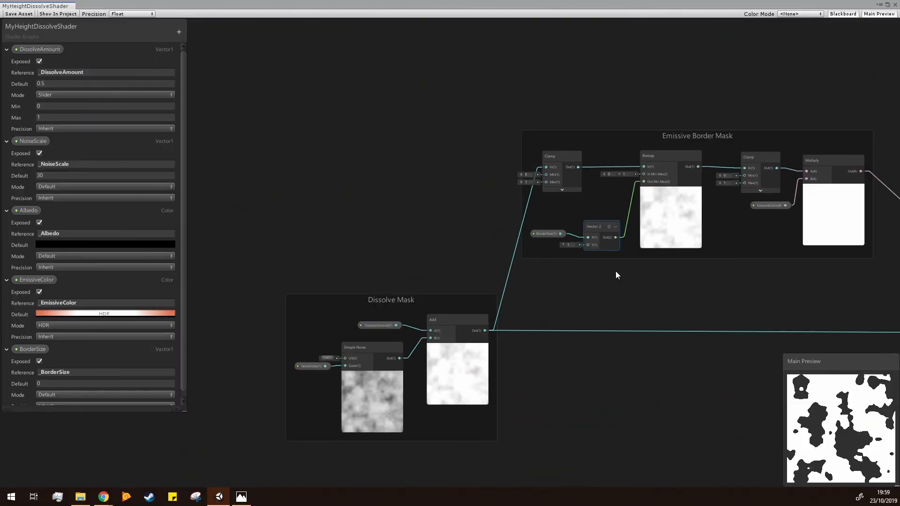
middle_drag(695, 312, 575, 286)
middle_drag(519, 282, 536, 291)
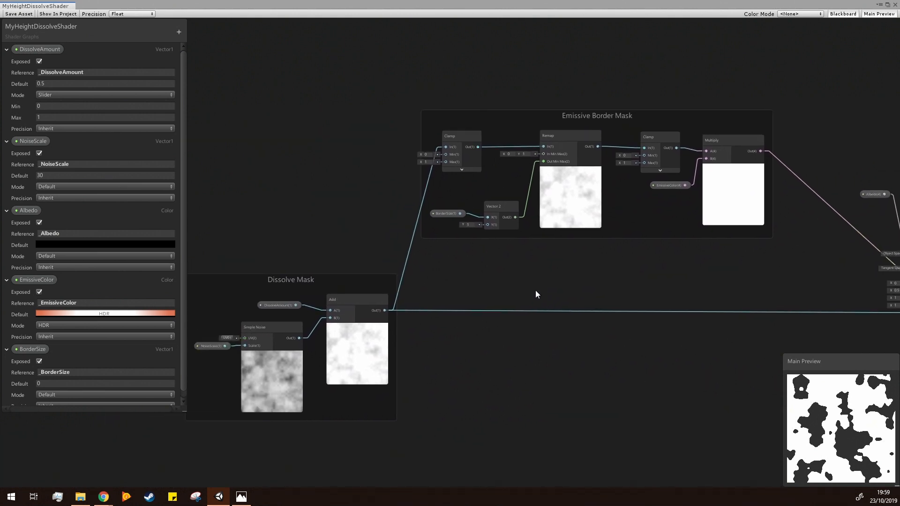
drag(361, 66, 731, 256)
middle_drag(296, 225, 401, 167)
drag(228, 159, 487, 400)
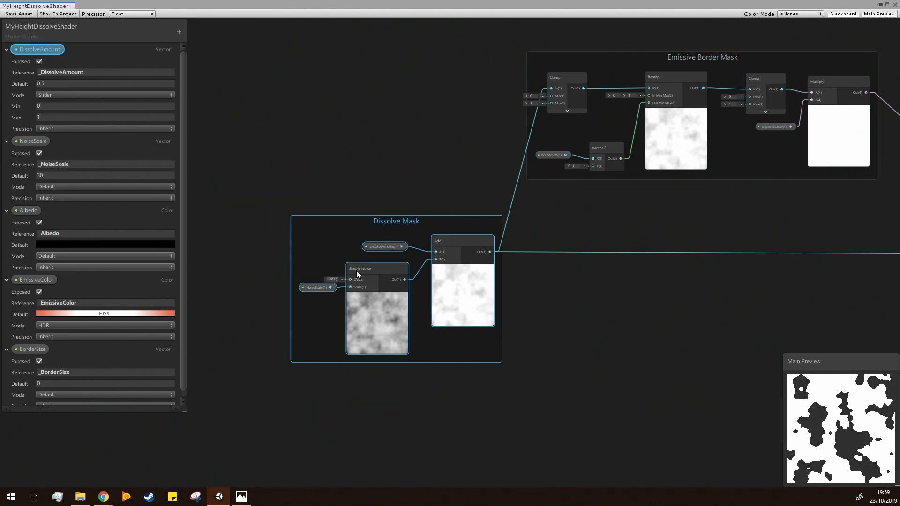
middle_drag(625, 330, 558, 343)
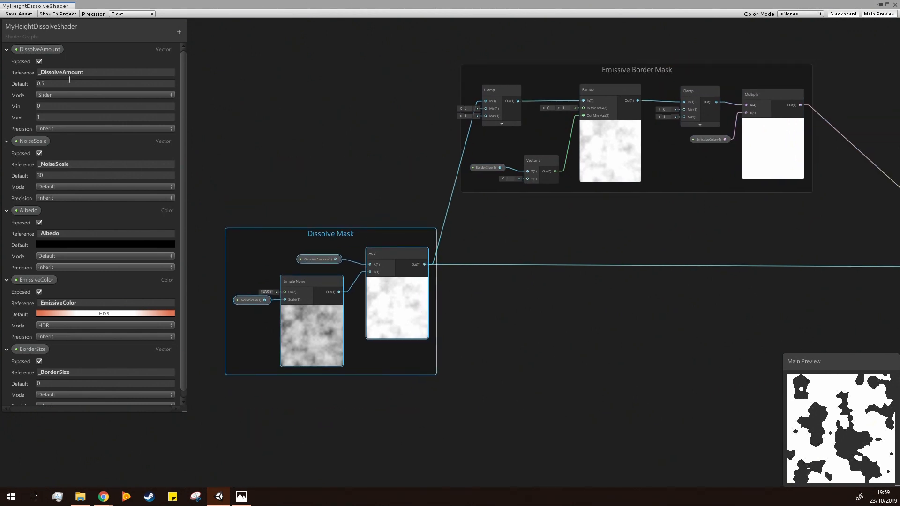
Collapse the DissolveAmount, NoiseScale, Albedo, EmissiveColor and BorderSize properties in the blackboard.
click(7, 49)
click(6, 62)
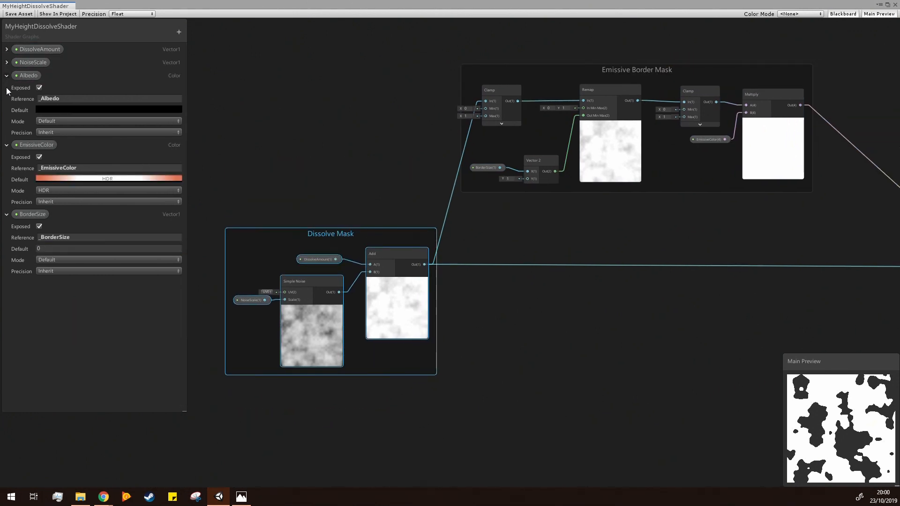
click(7, 76)
click(7, 89)
click(7, 102)
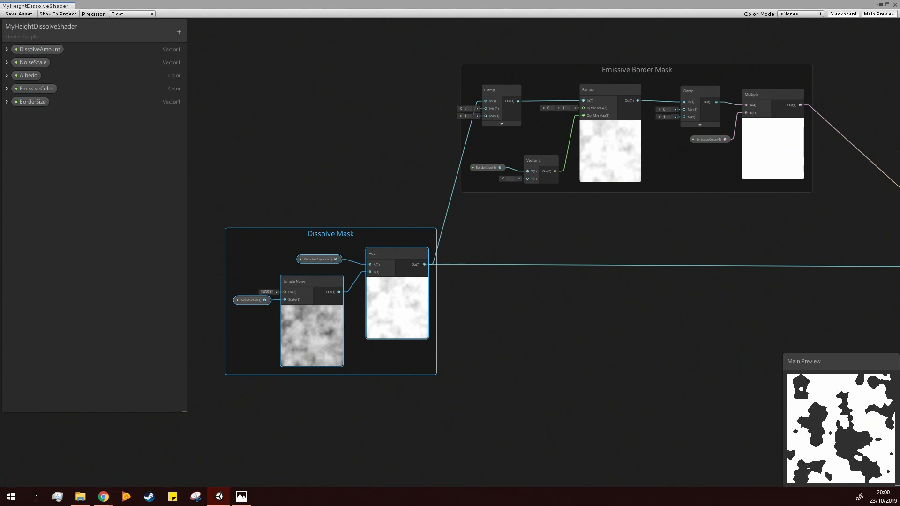
Delete the connections feeding the PBR Master's AlphaClipThreshold and Emission inputs.
middle_drag(532, 319, 379, 277)
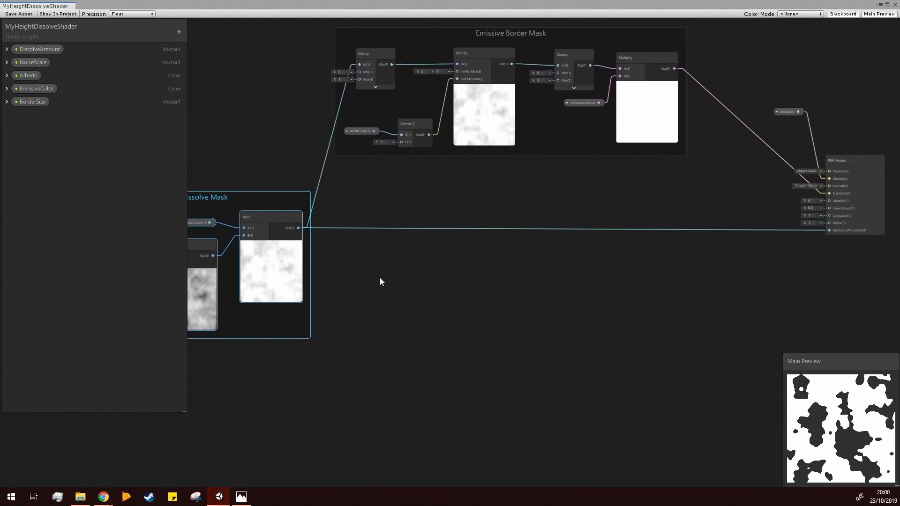
middle_drag(514, 227, 394, 261)
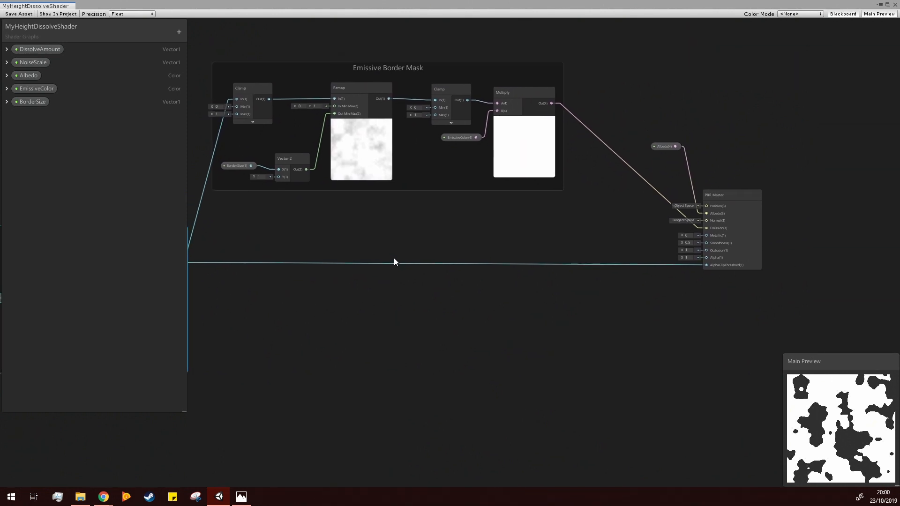
right_click(648, 266)
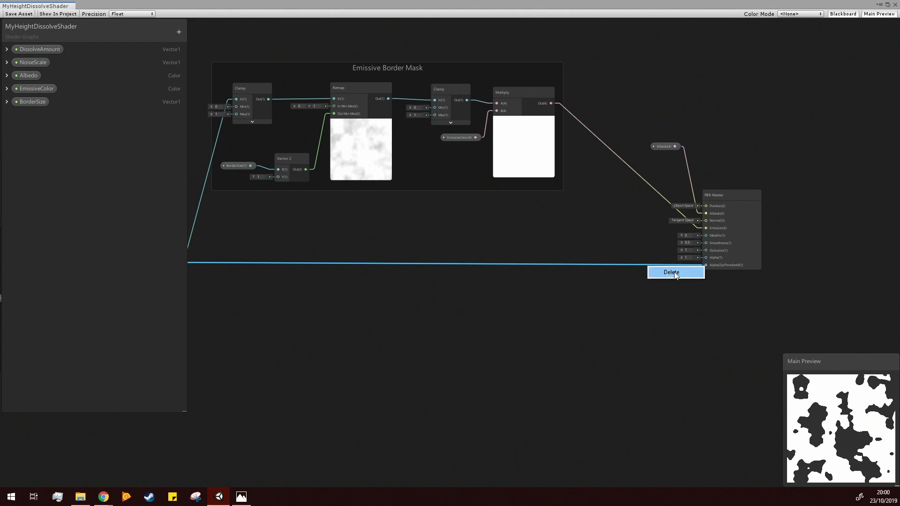
click(671, 271)
right_click(653, 187)
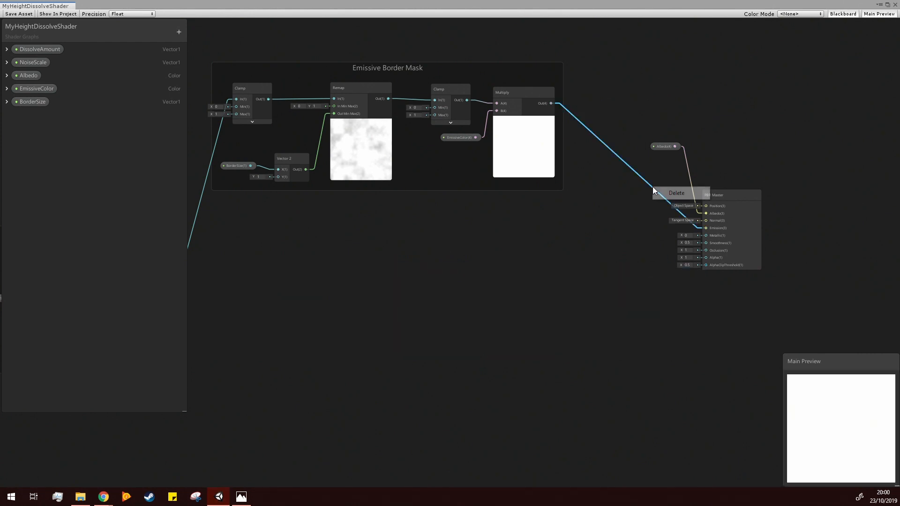
click(677, 193)
scroll(732, 248, down, 2)
middle_drag(713, 234, 620, 224)
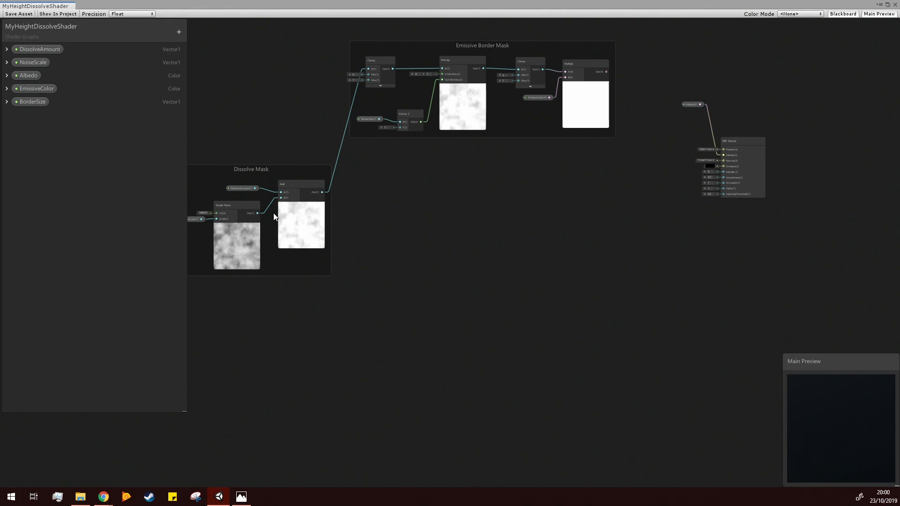
middle_drag(406, 241, 495, 326)
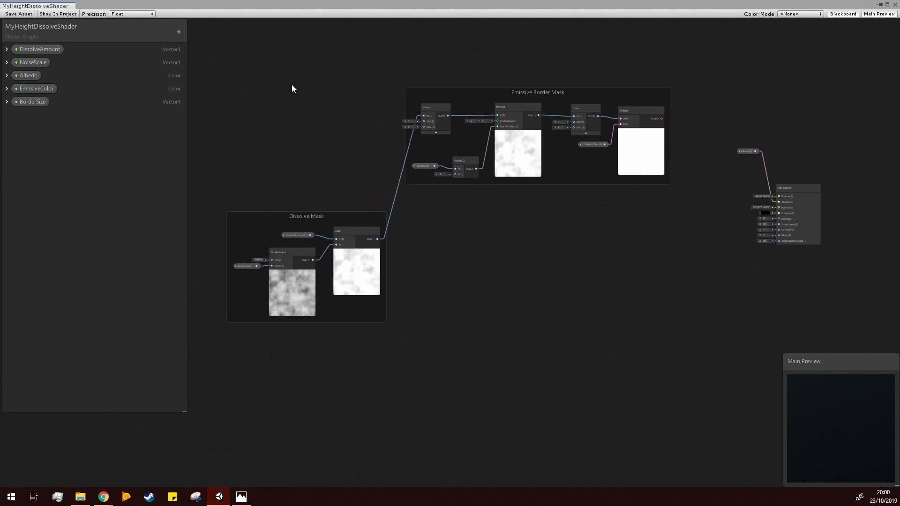
drag(699, 360, 698, 359)
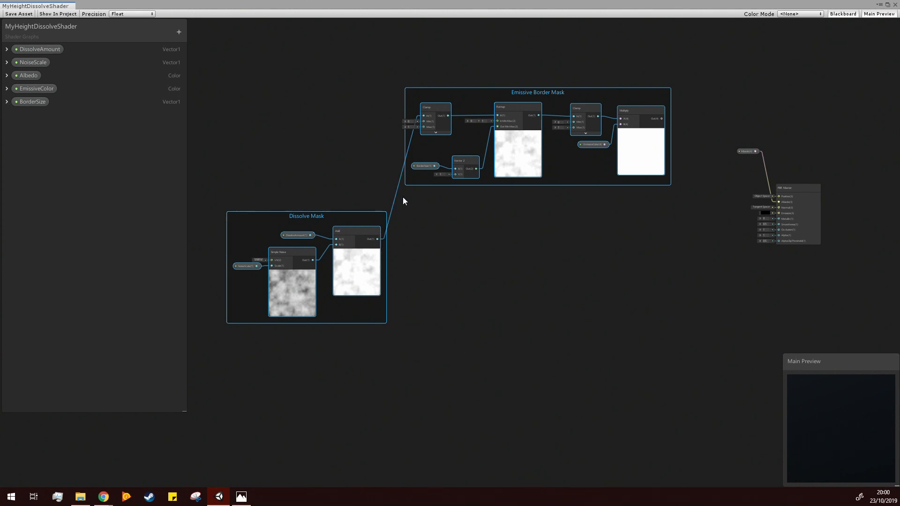
click(441, 296)
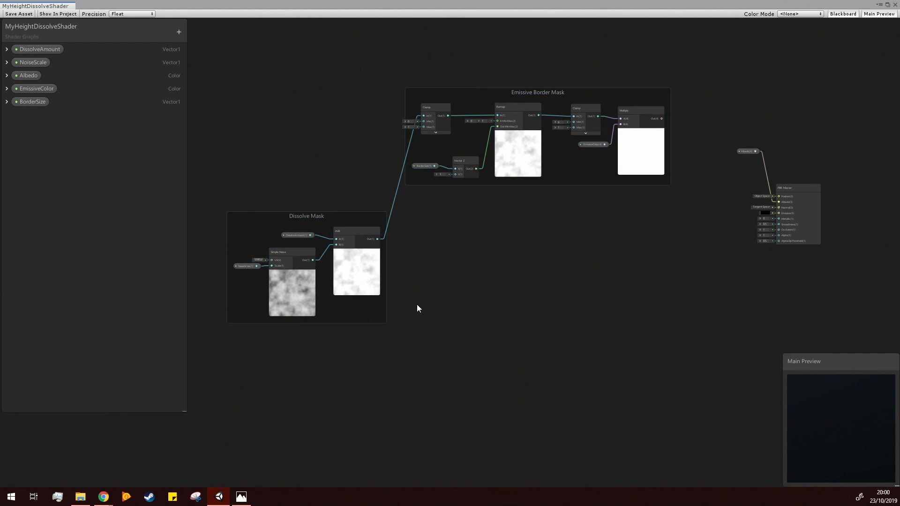
Add a Vector1 property named Offset to the shader and set its reference to _Offset.
click(178, 33)
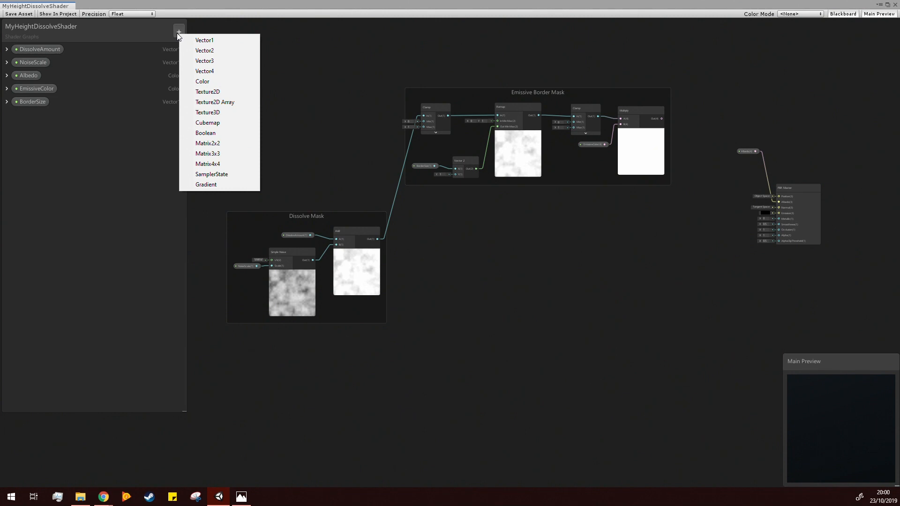
click(203, 40)
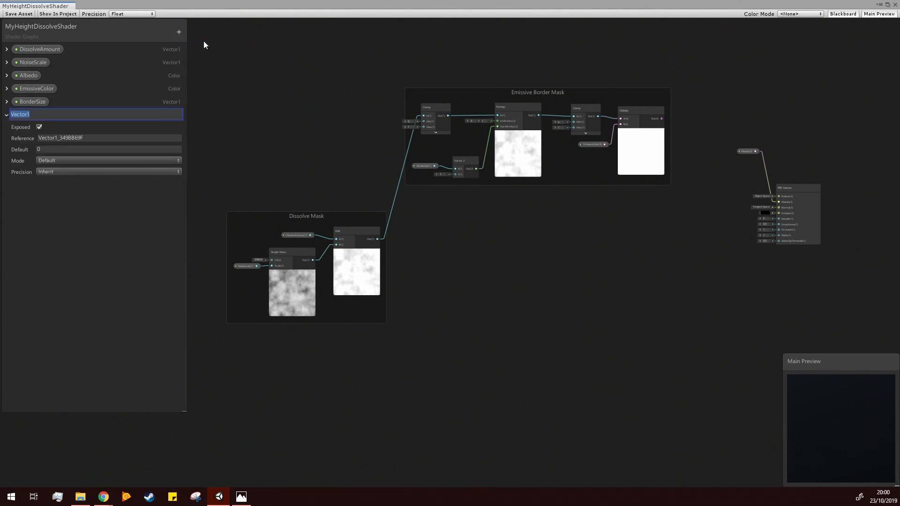
text(Offset)
key(Return)
click(18, 16)
click(96, 139)
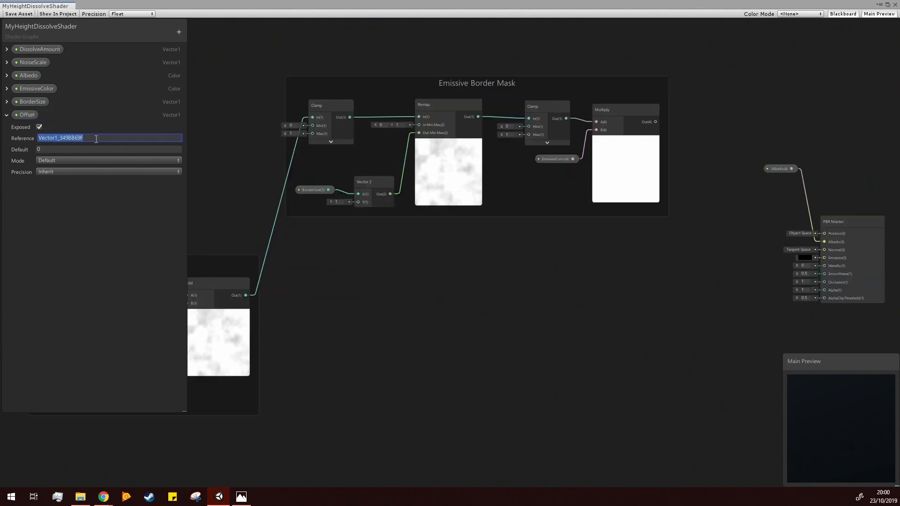
text(_Offseyt)
key(BackSpace)
text(t)
key(Return)
Add a Vector1 property named Height to the shader and set its reference to _Height.
click(179, 32)
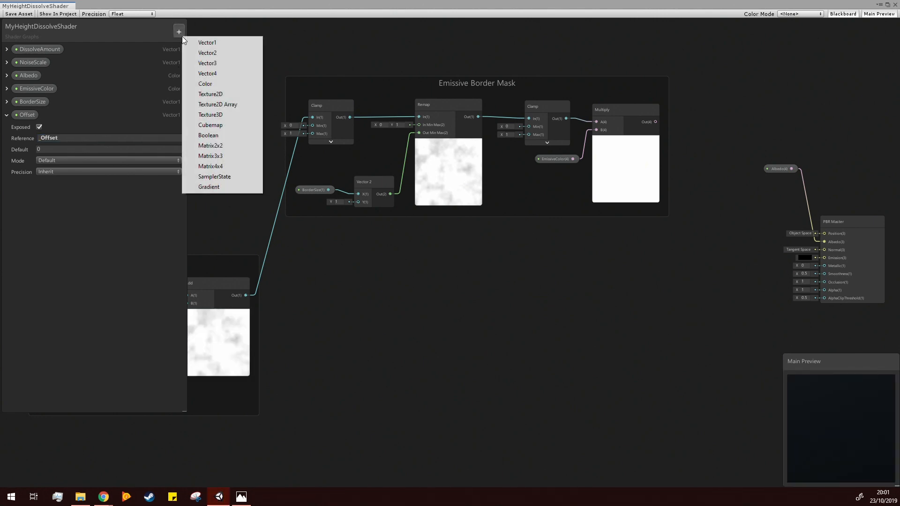
click(235, 46)
text(Height)
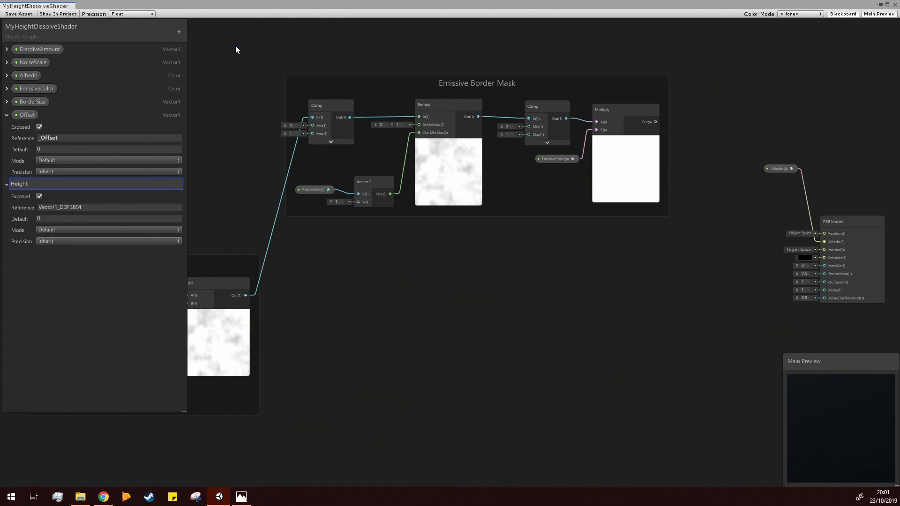
key(Return)
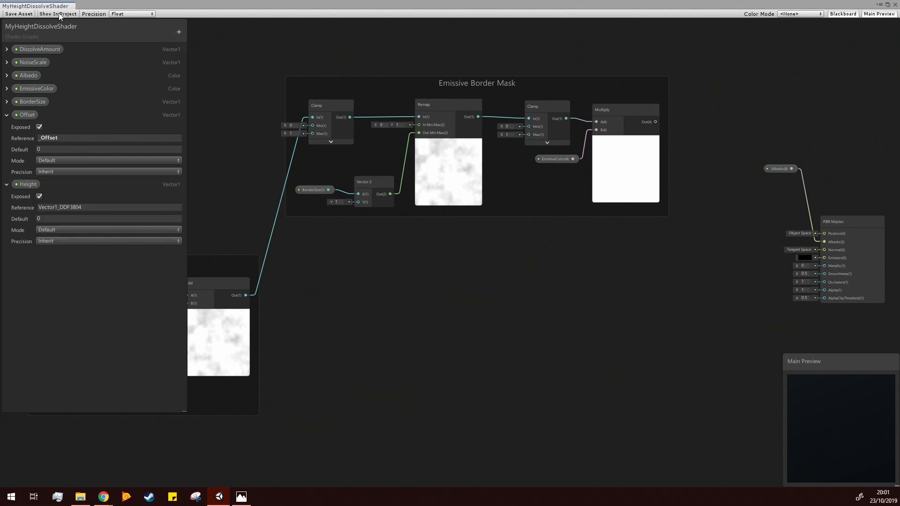
click(114, 207)
text(_Height)
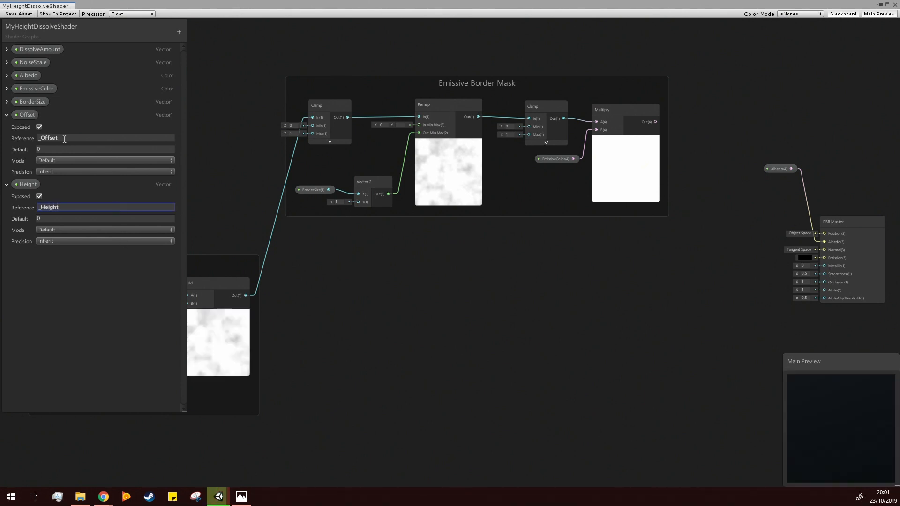
Set the Height property's default value to 1.
click(46, 149)
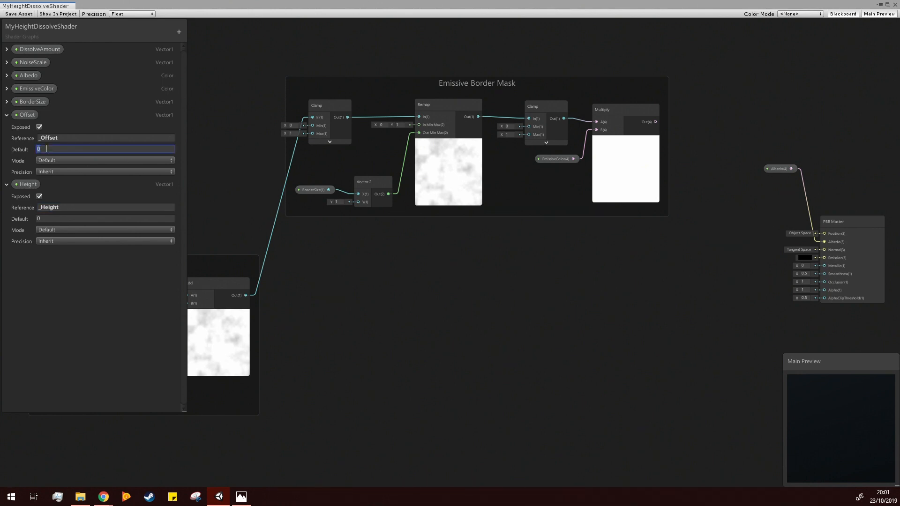
click(51, 217)
text(1)
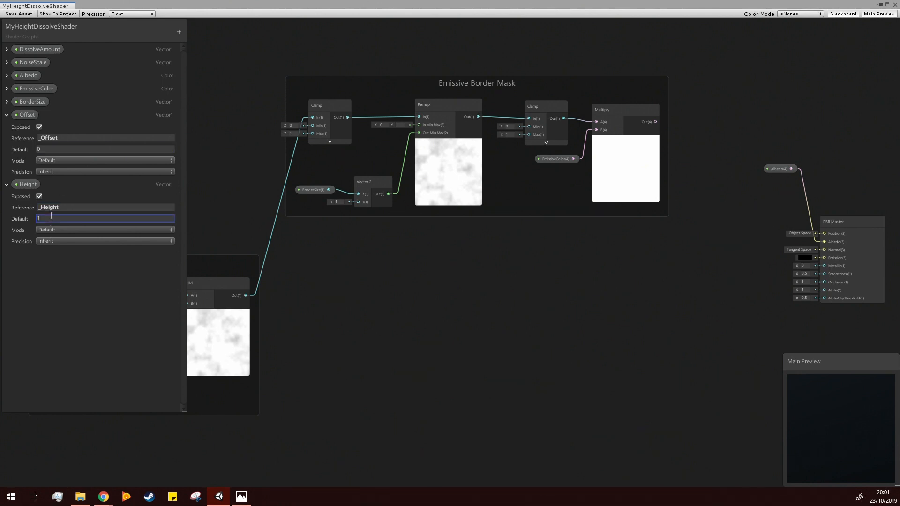
click(402, 355)
Switch the Main Preview mesh to Capsule.
drag(785, 358, 784, 357)
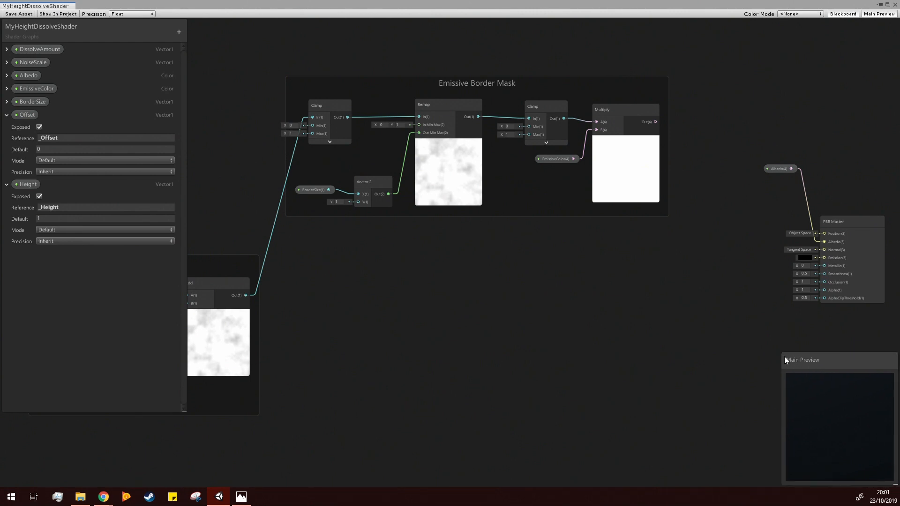
right_click(846, 405)
click(853, 424)
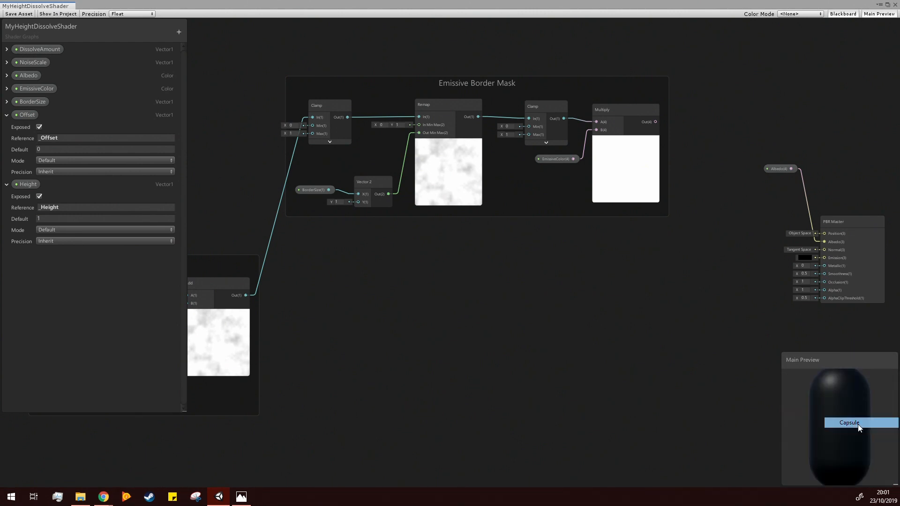
scroll(841, 435, down, 3)
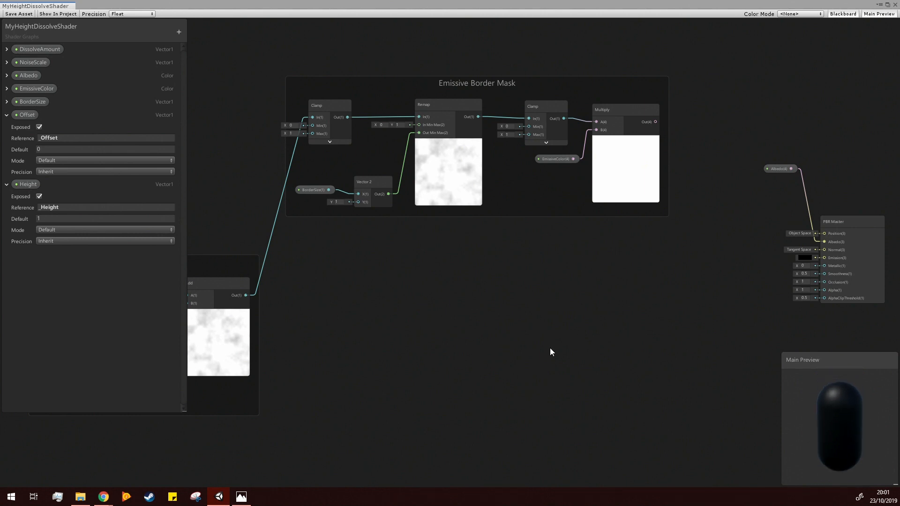
Add a Position node in the empty area below the Emissive Border Mask group.
mouse_move(865, 437)
mouse_down()
mouse_move(851, 406)
mouse_move(860, 424)
mouse_up()
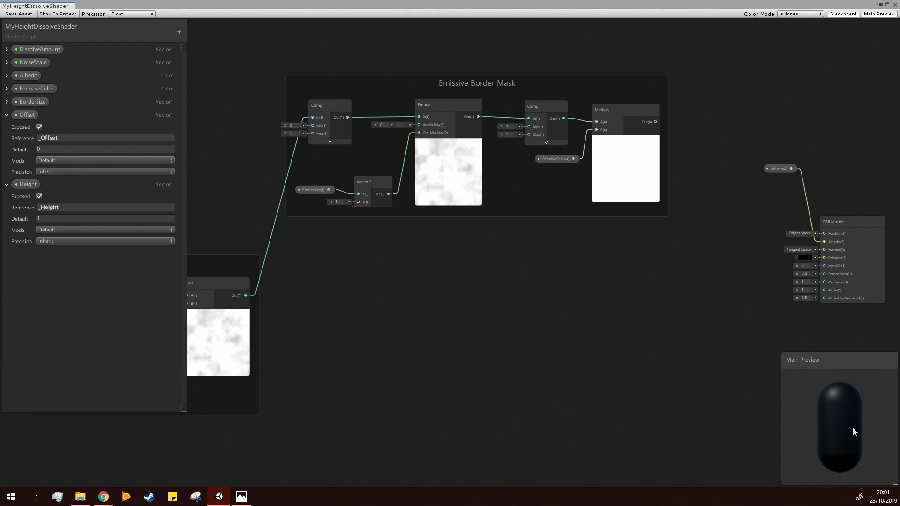
middle_drag(400, 348, 386, 313)
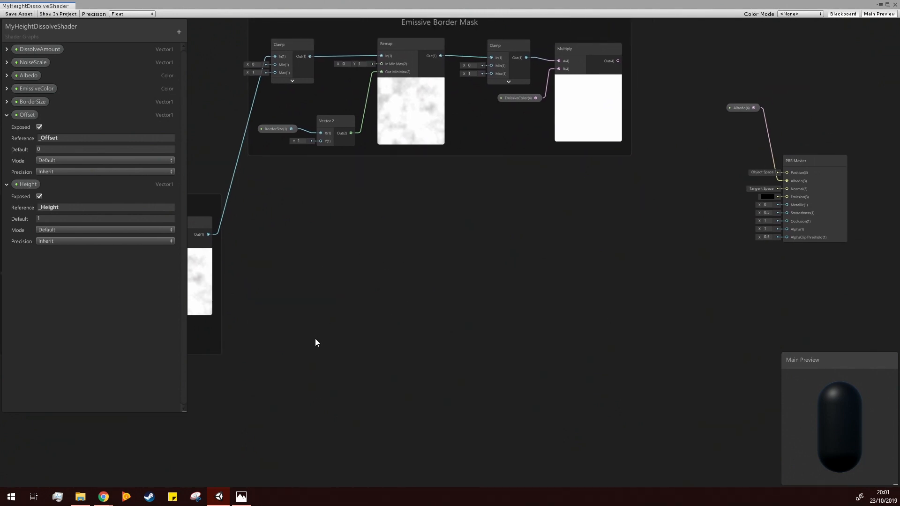
right_click(365, 277)
click(398, 278)
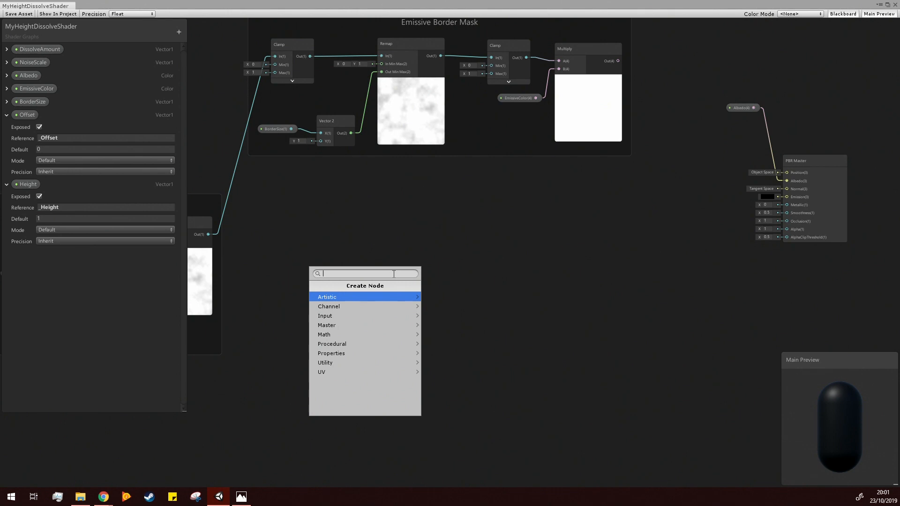
text(posti)
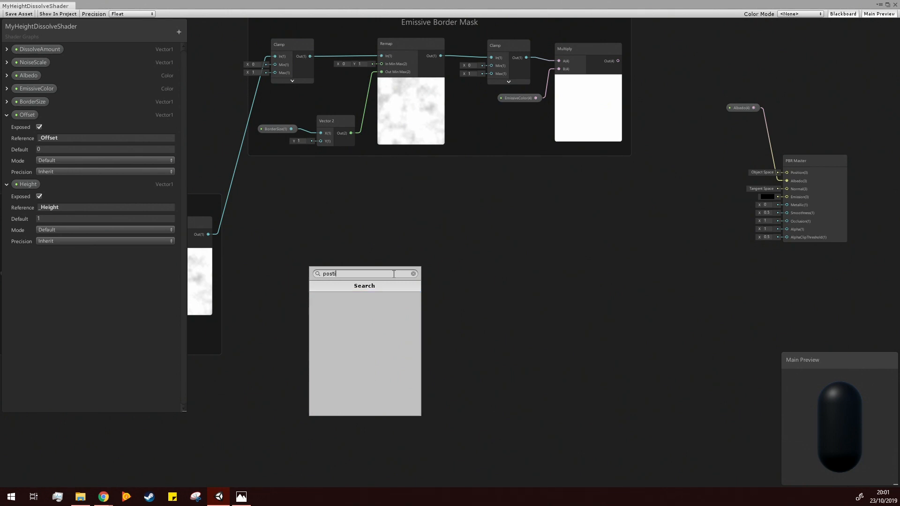
key(Return)
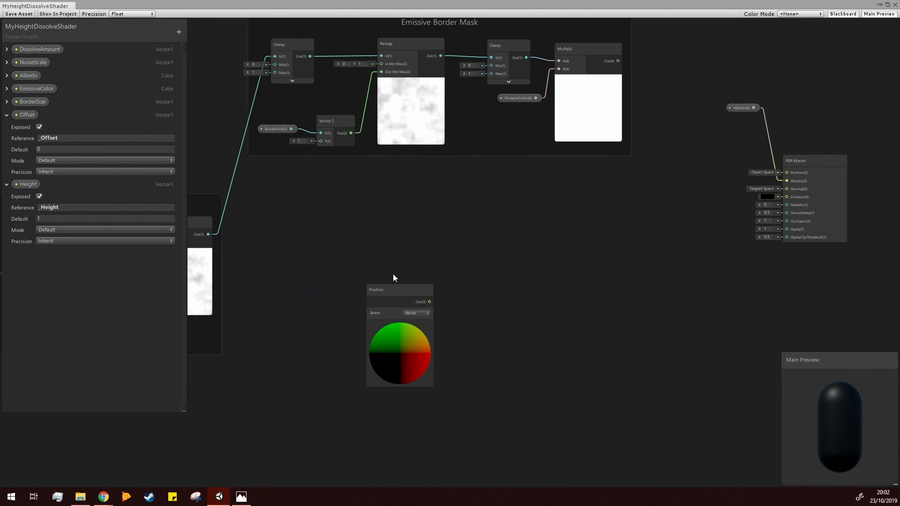
Set the Position node's space to Object and reposition the node slightly below the Emissive Border Mask group.
drag(389, 289, 386, 261)
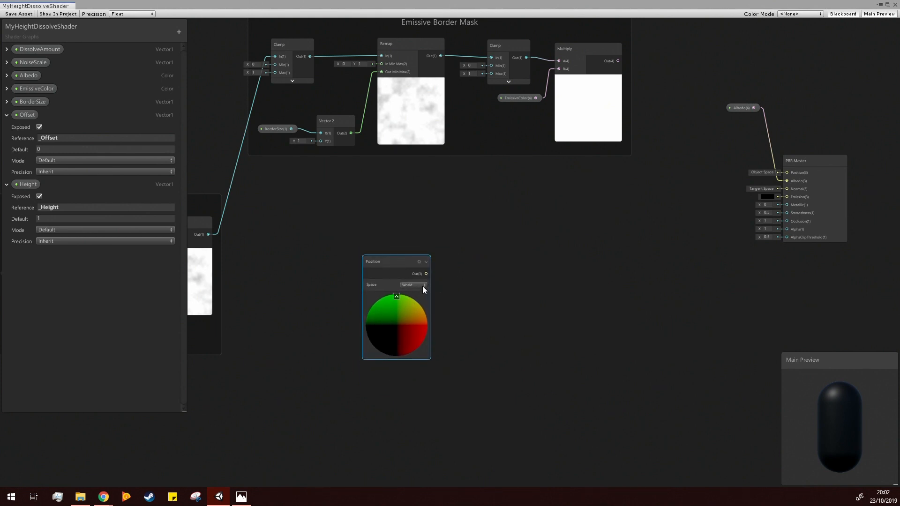
click(423, 286)
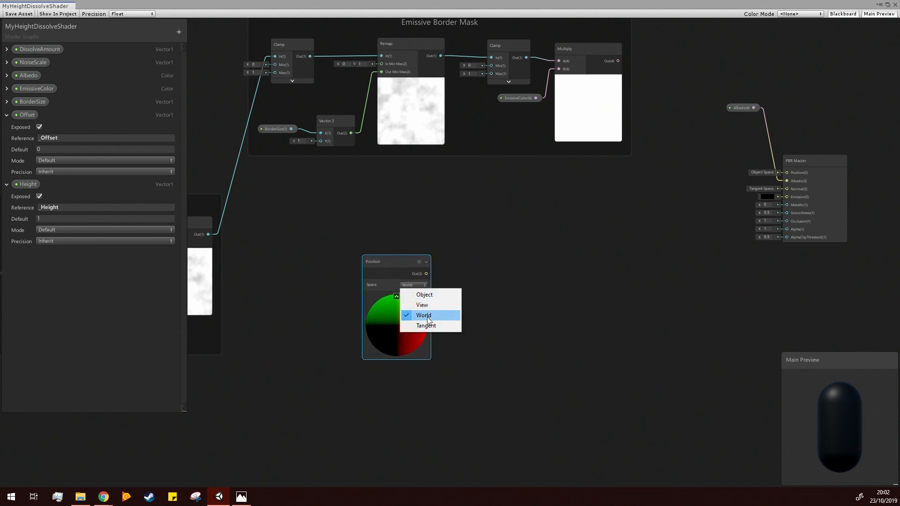
click(424, 295)
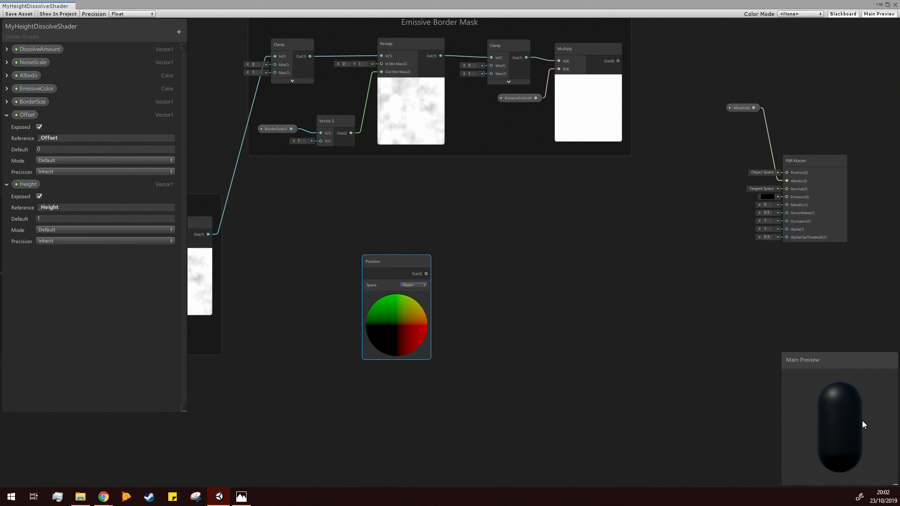
drag(387, 262, 375, 265)
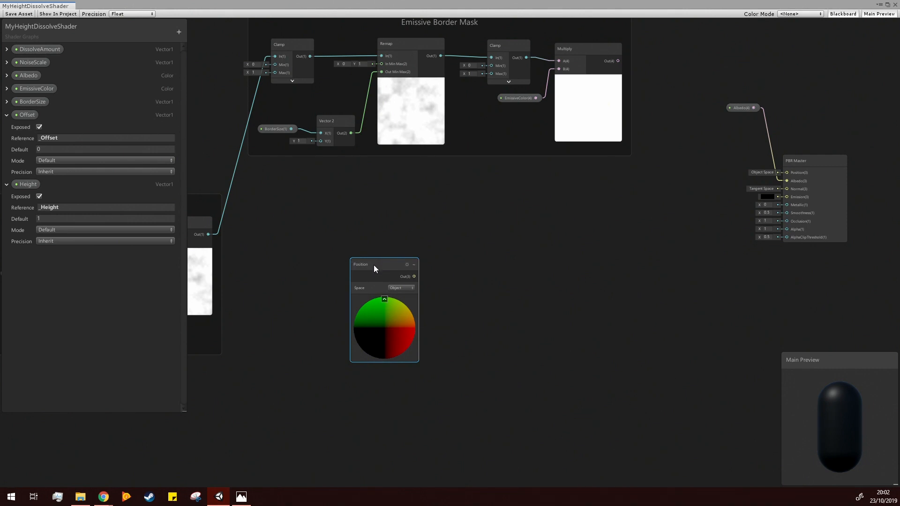
drag(373, 265, 371, 258)
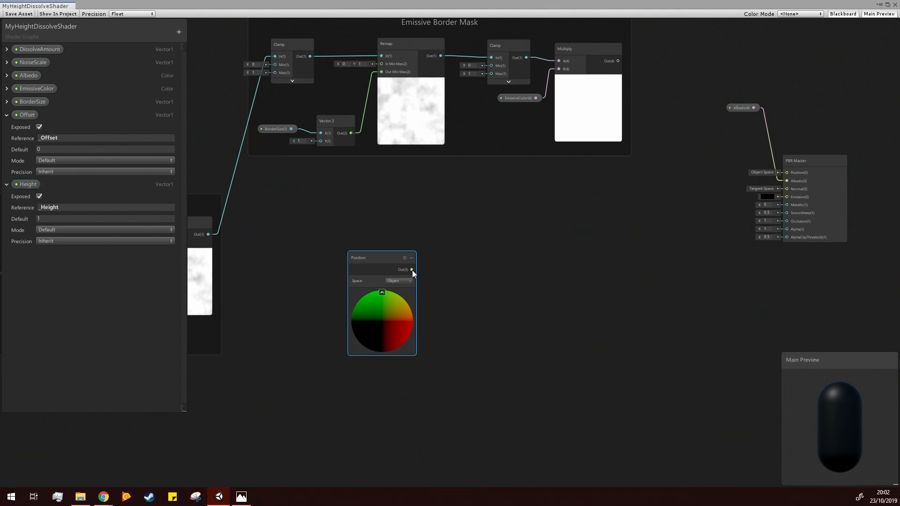
Add an Add node that sums the Position output (A) and the Offset property (B), with the Offset node placed between them.
drag(412, 270, 521, 256)
text(add)
key(Return)
drag(27, 115, 454, 340)
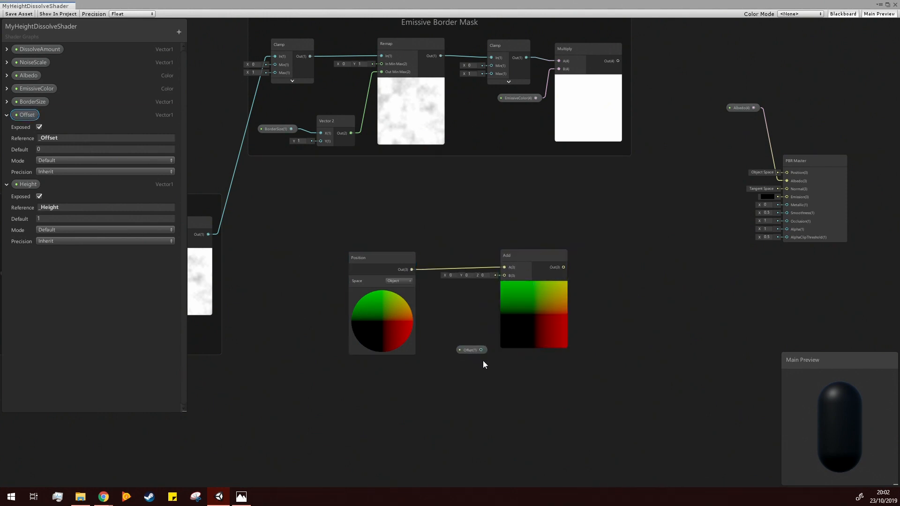
drag(504, 276, 449, 289)
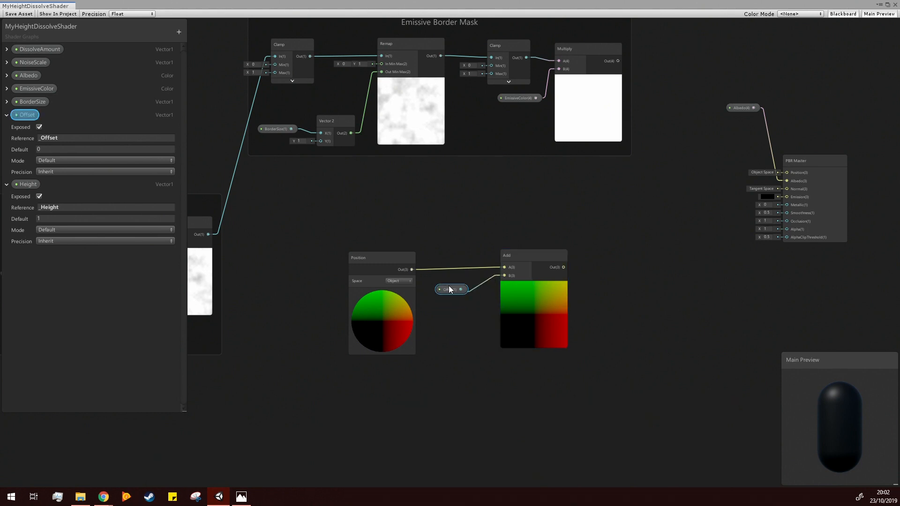
drag(526, 258, 527, 260)
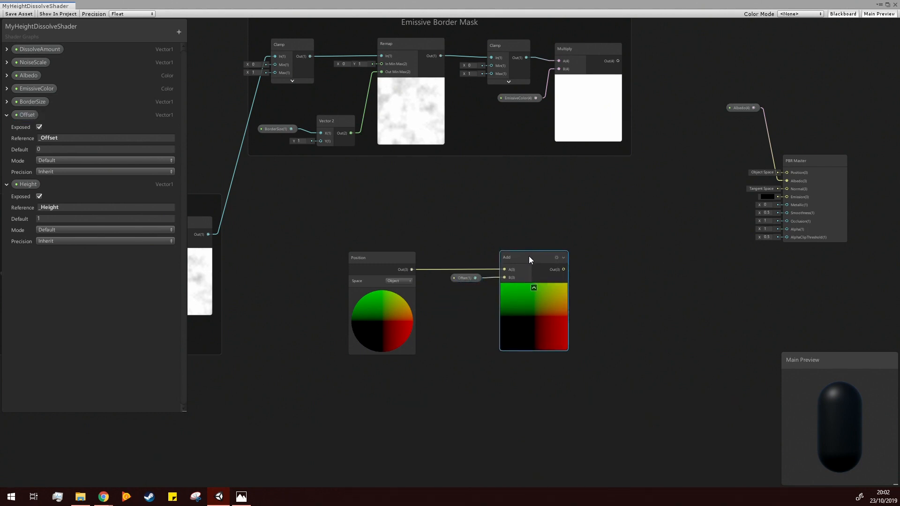
middle_drag(601, 272, 550, 261)
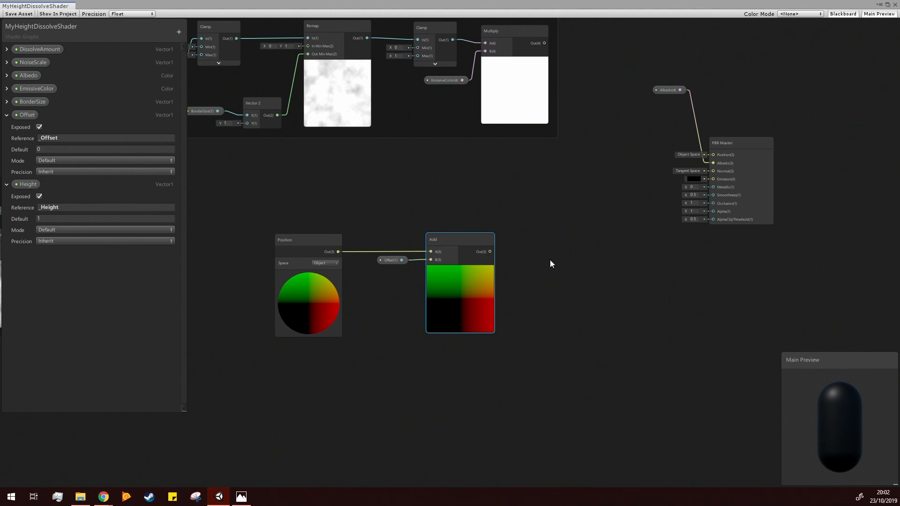
drag(393, 260, 398, 269)
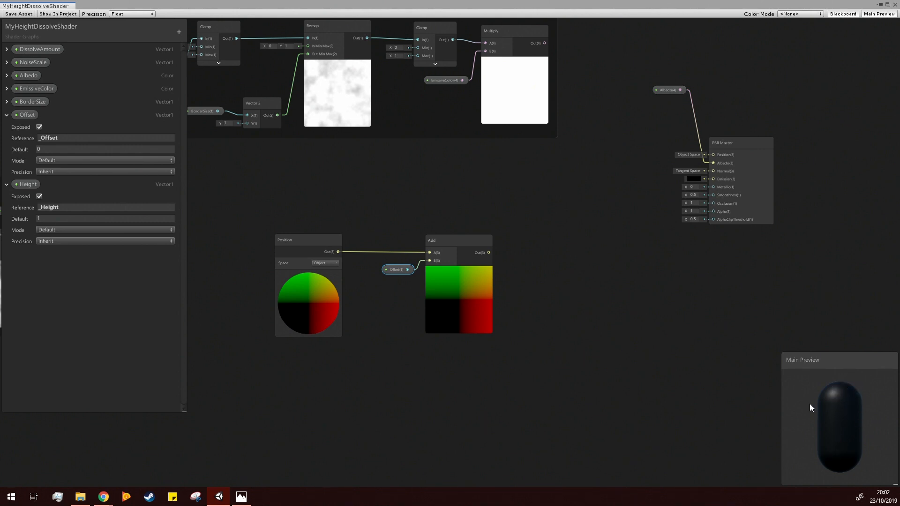
Create a Split node fed by the Add node's output.
drag(488, 258, 515, 245)
text(split)
key(Return)
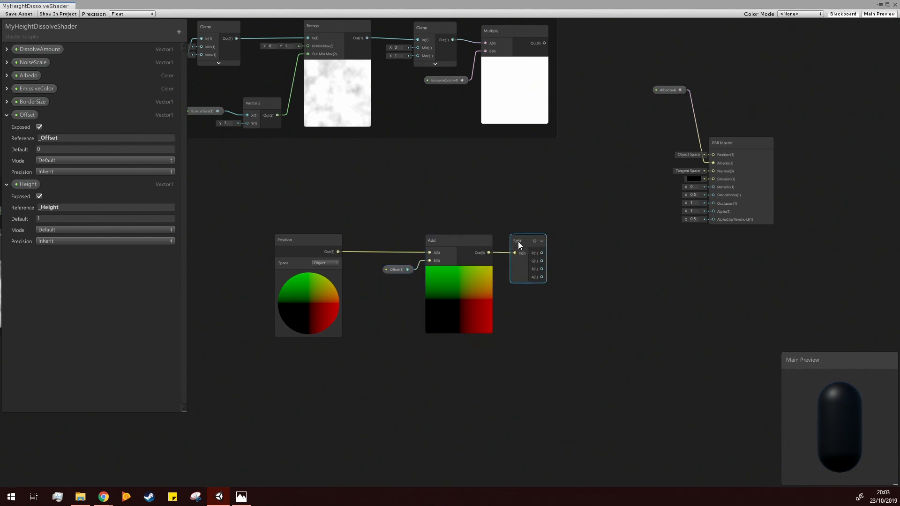
Create a Divide node that divides the Split node's G output by the Height property.
mouse_move(594, 257)
mouse_down()
mouse_move(606, 277)
mouse_move(588, 280)
mouse_move(601, 259)
mouse_up()
drag(586, 260, 626, 246)
text(divi)
key(Return)
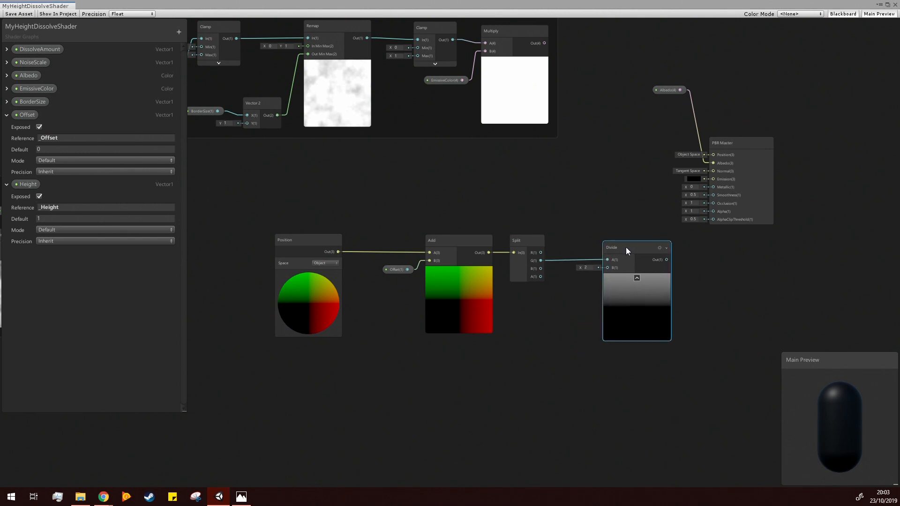
drag(18, 189, 603, 351)
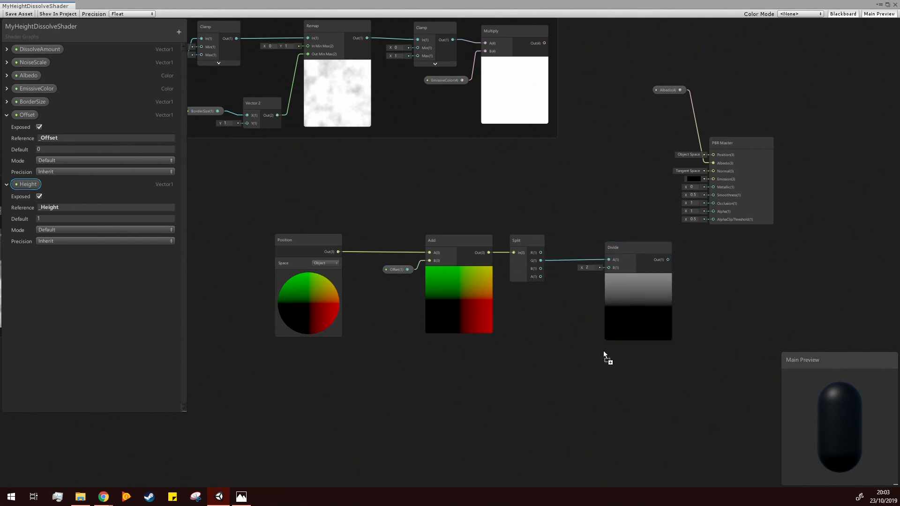
drag(540, 348, 609, 268)
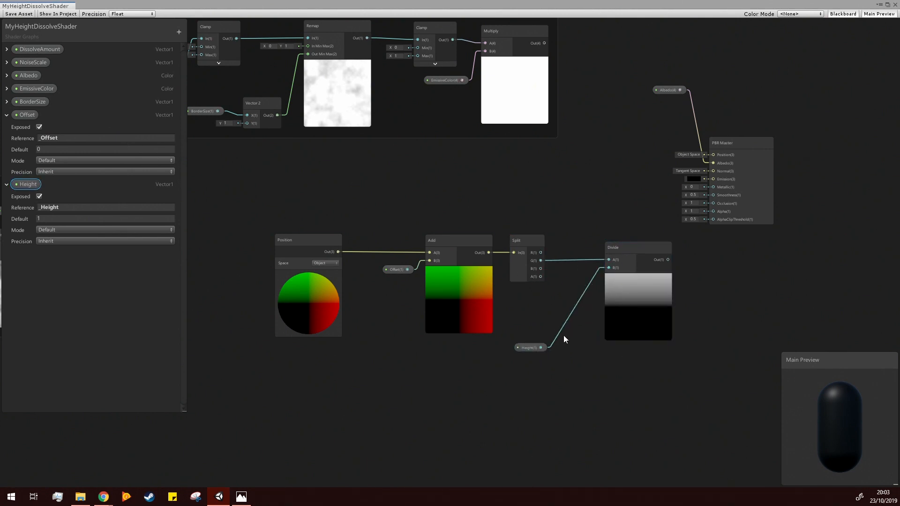
drag(524, 350, 549, 305)
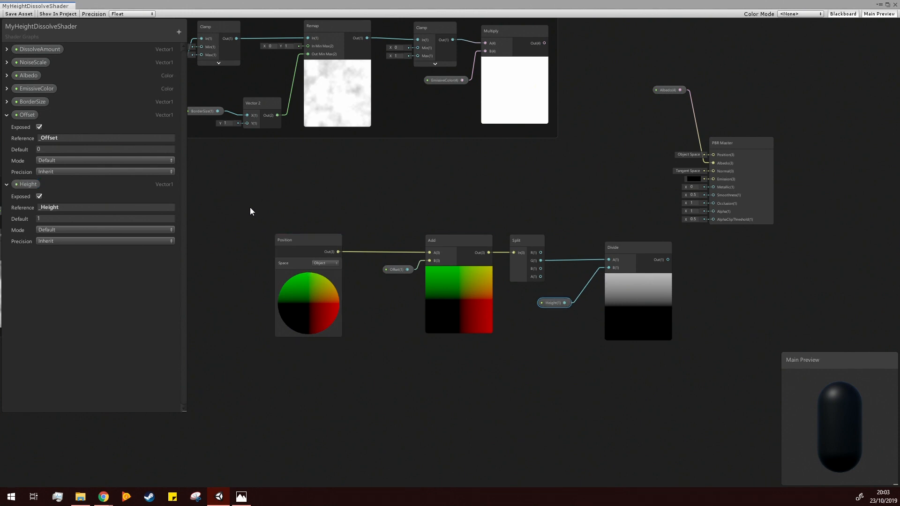
Select the whole chain from Position to Divide and move it lower in the graph, clear of the existing groups.
drag(250, 211, 649, 416)
drag(629, 249, 537, 278)
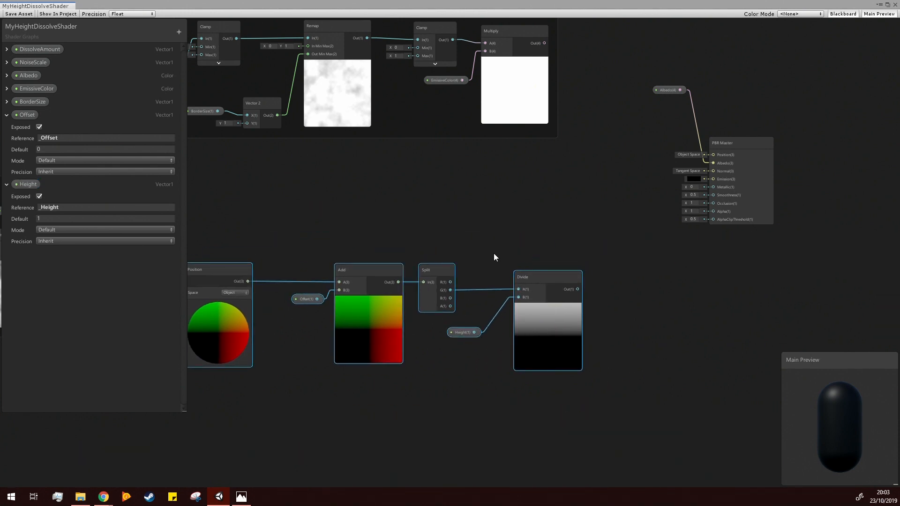
middle_drag(494, 253, 575, 221)
drag(637, 259, 651, 282)
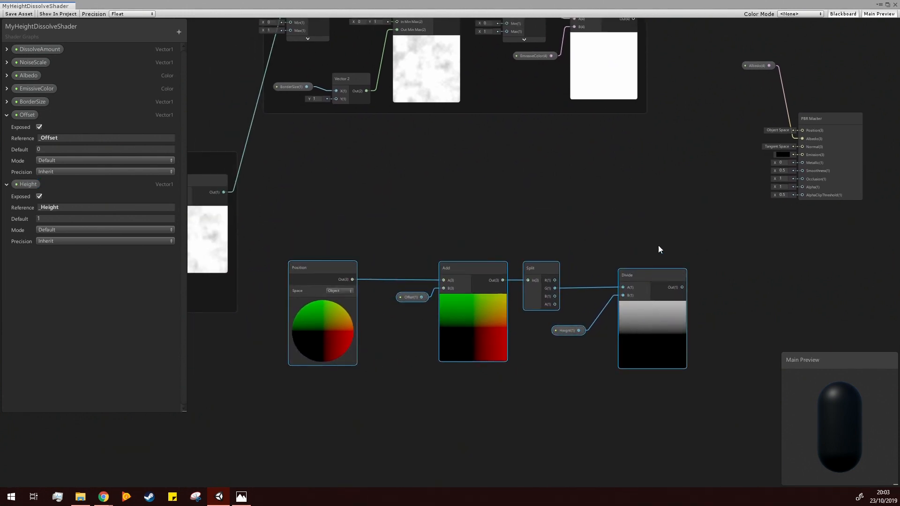
click(657, 246)
Connect the Divide node's output to the Emission input of the PBR Master node.
drag(295, 221, 694, 375)
click(755, 321)
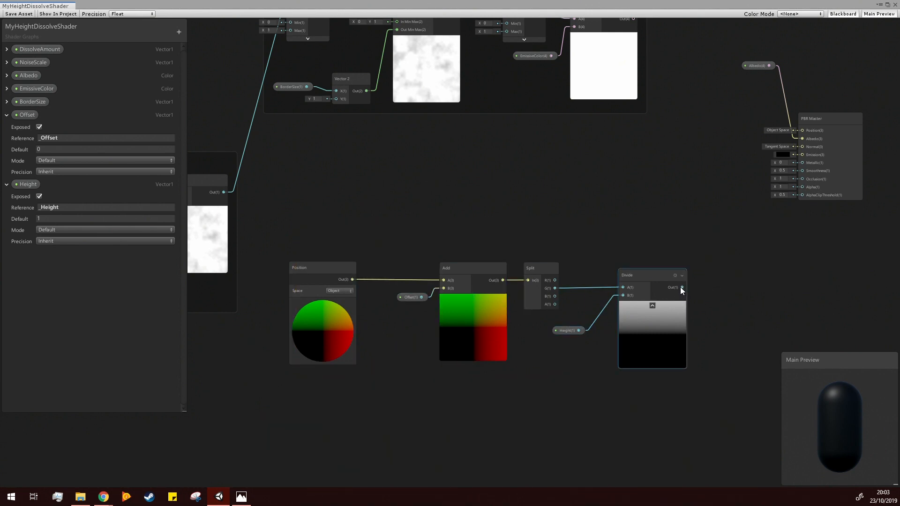
drag(682, 288, 733, 284)
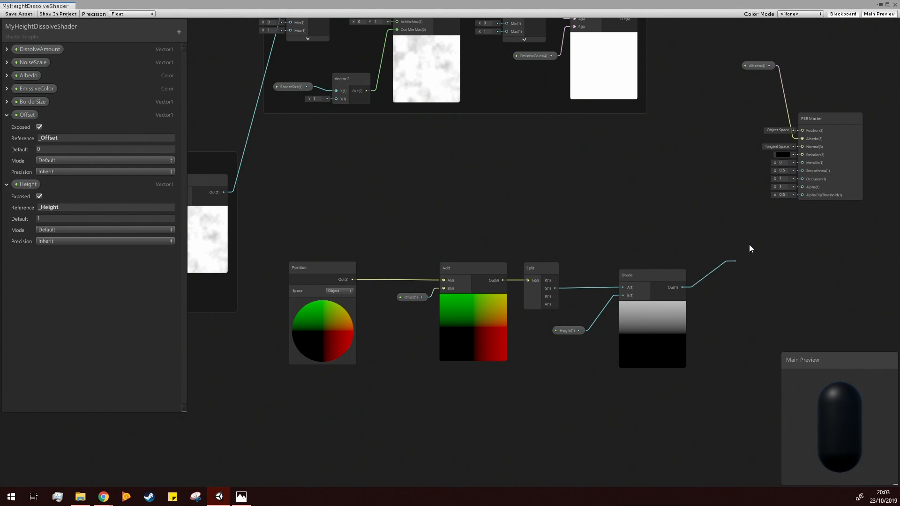
drag(750, 248, 801, 154)
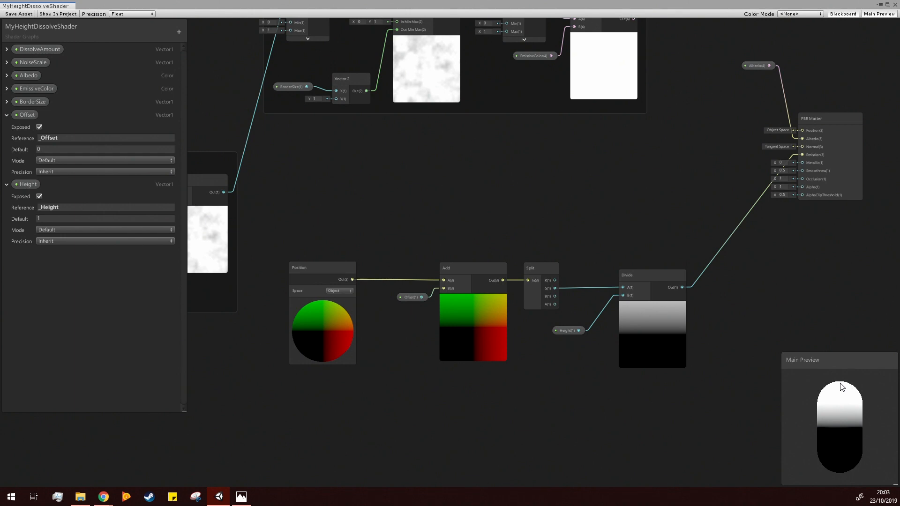
Try 1.25 and 1.5 as the Offset property's default value.
click(79, 150)
text(1)
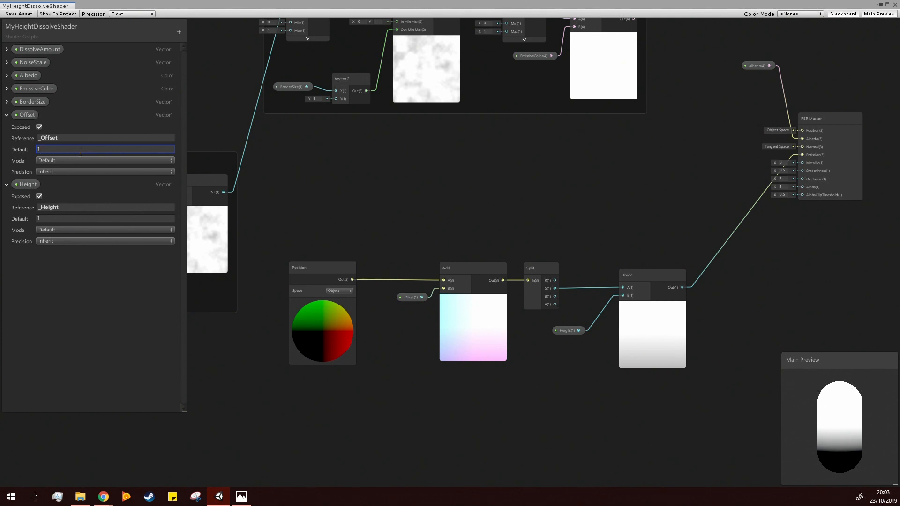
text(.25)
key(Return)
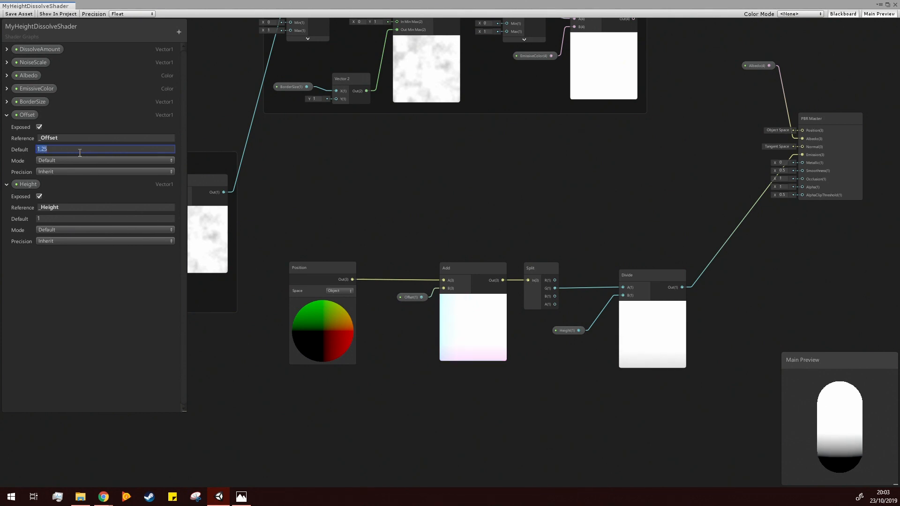
text(1.5)
key(Return)
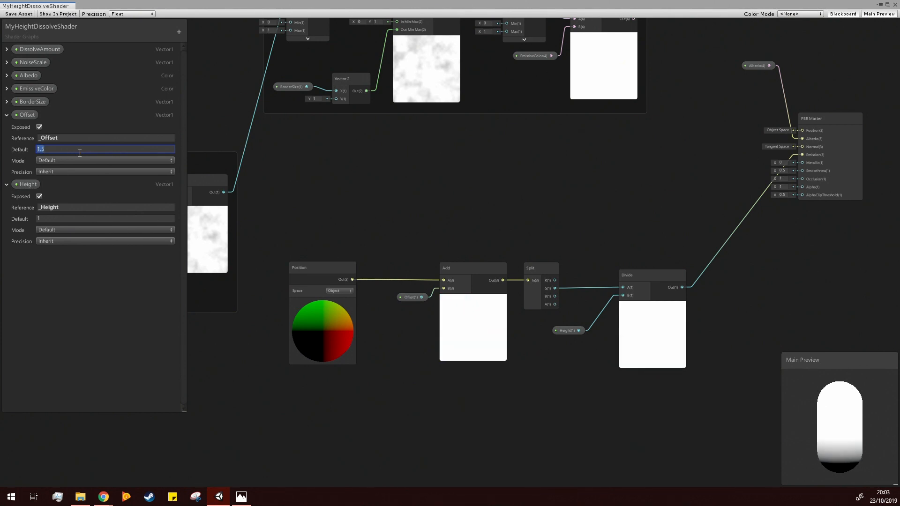
Set the Offset property's default value to 2 and inspect the underside of the capsule in the Main Preview.
text(2)
drag(846, 444, 849, 382)
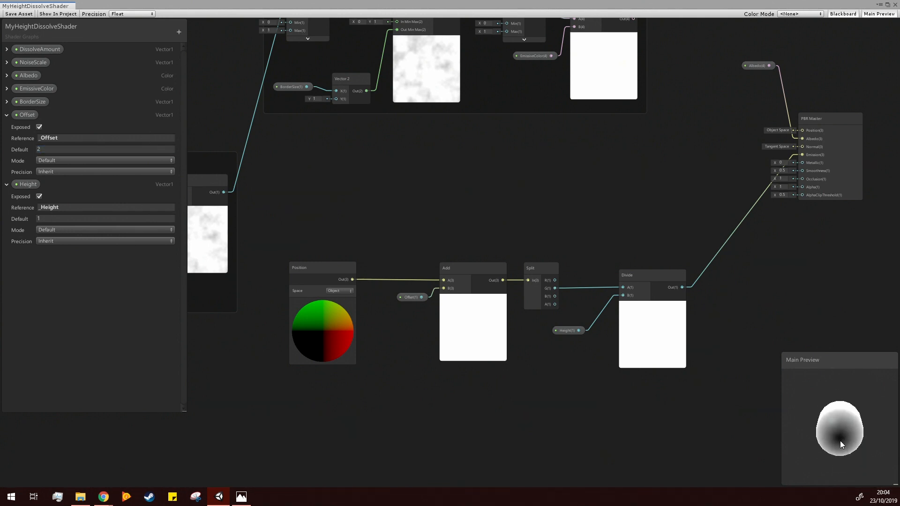
mouse_move(841, 440)
mouse_down()
mouse_move(839, 470)
mouse_move(848, 429)
mouse_move(838, 405)
mouse_up()
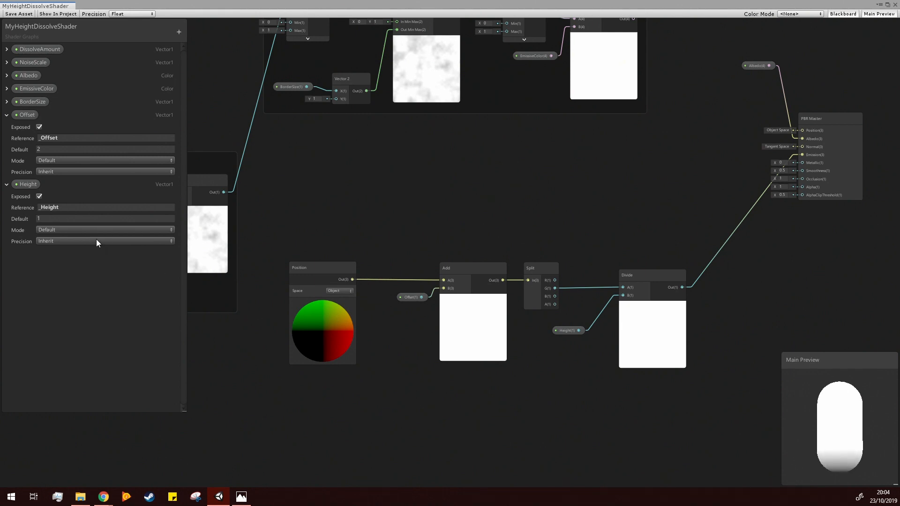
Set the Height property's default value to 0.5 and inspect the gradient on the preview capsule.
click(43, 219)
click(47, 220)
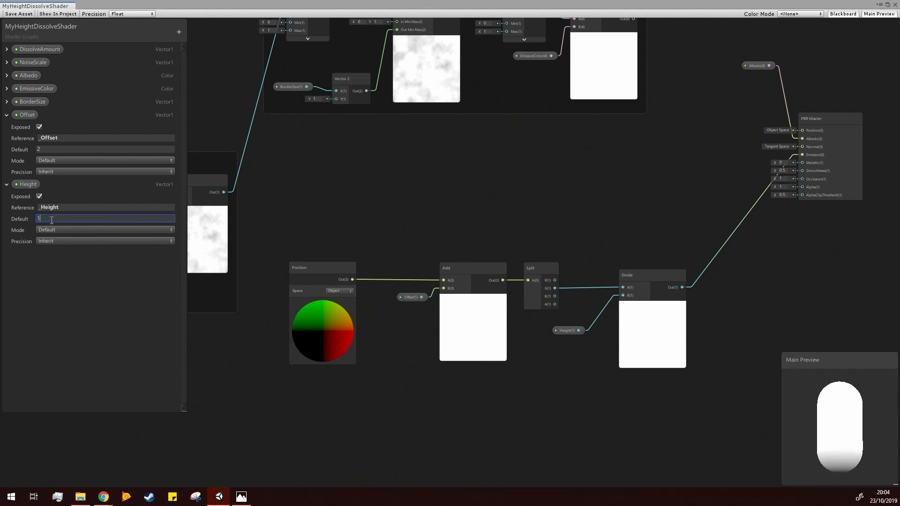
drag(822, 447, 837, 432)
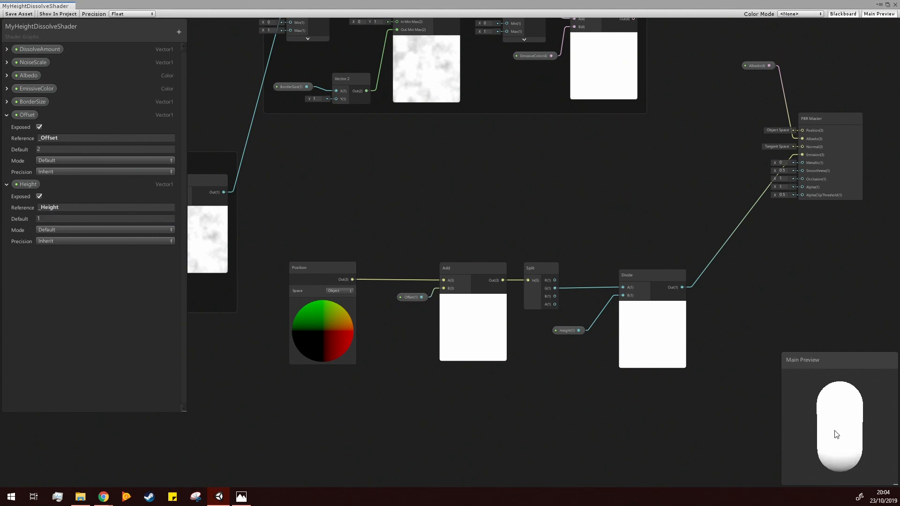
click(59, 220)
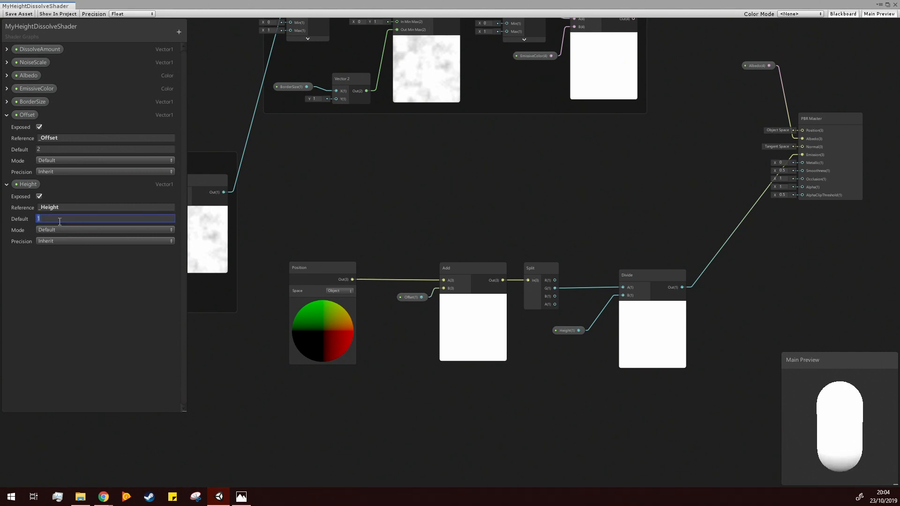
text(0.5)
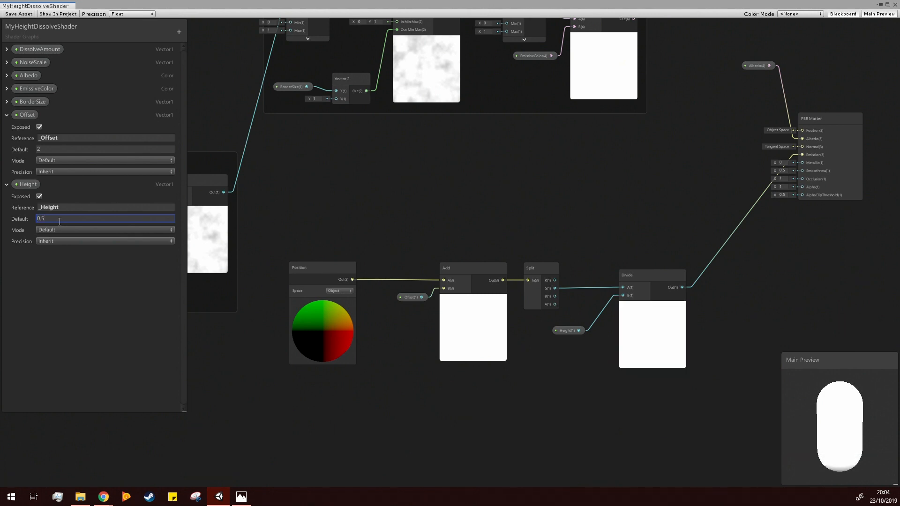
key(Return)
drag(848, 435, 856, 408)
drag(827, 452, 851, 441)
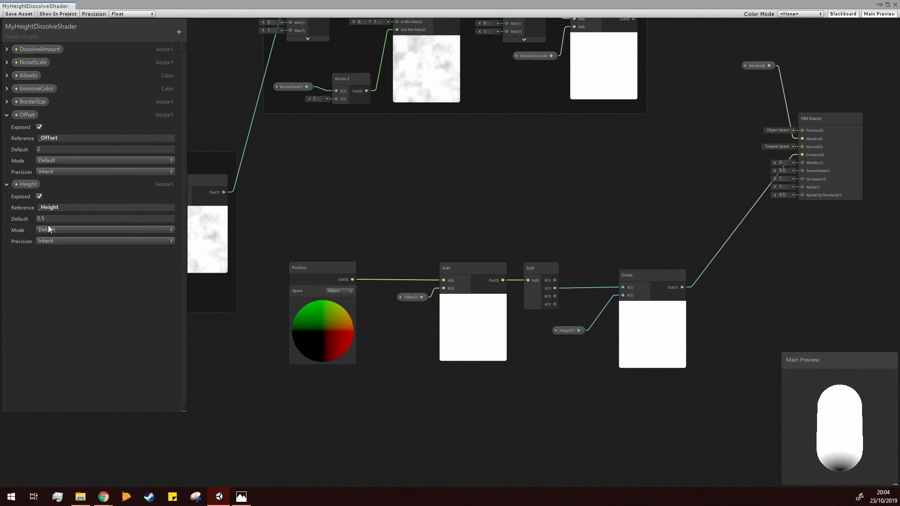
Try 2 and 4 as the Height property's default value and inspect the gradient on the preview capsule.
click(61, 218)
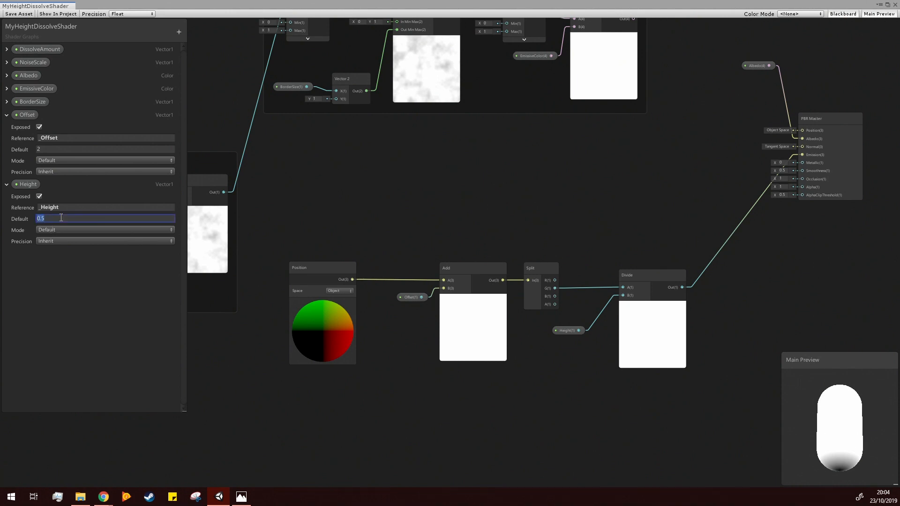
text(2)
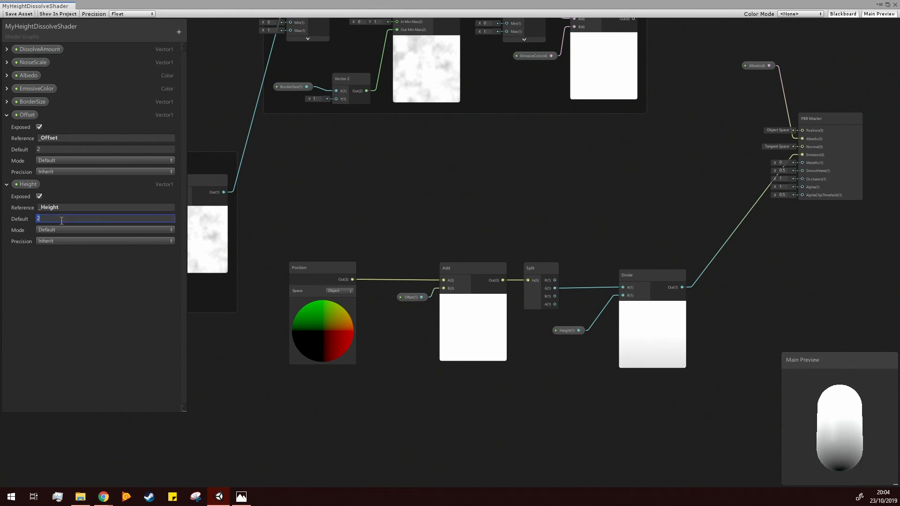
text(4)
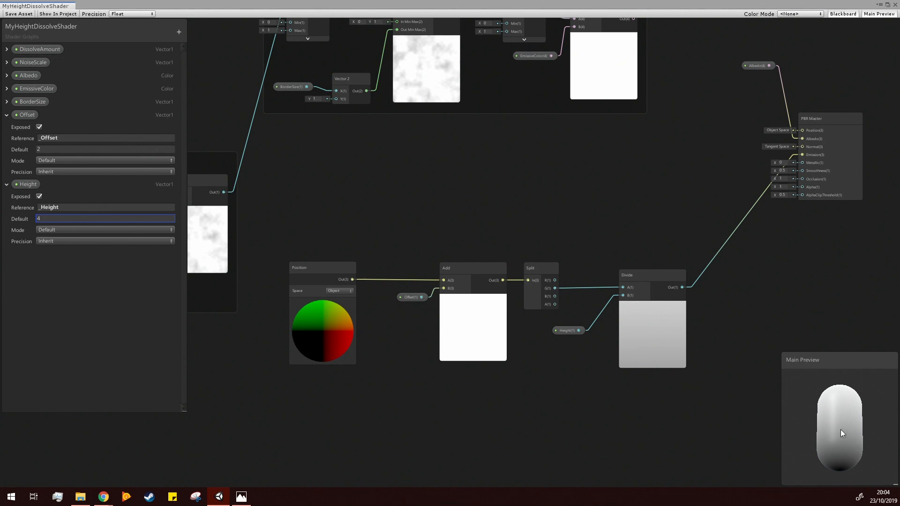
drag(841, 429, 840, 457)
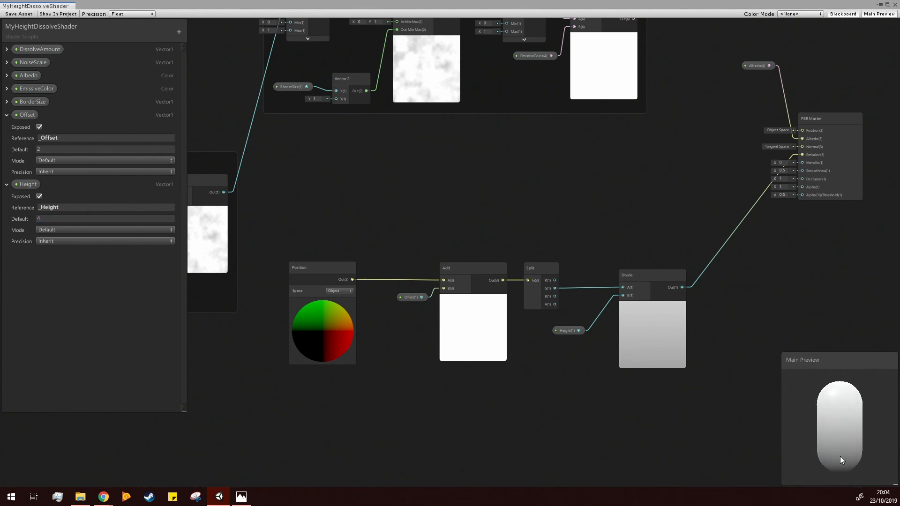
Try 10 and 1 as the Height property's default value, rotating the preview capsule to compare the gradients.
click(67, 219)
text(10)
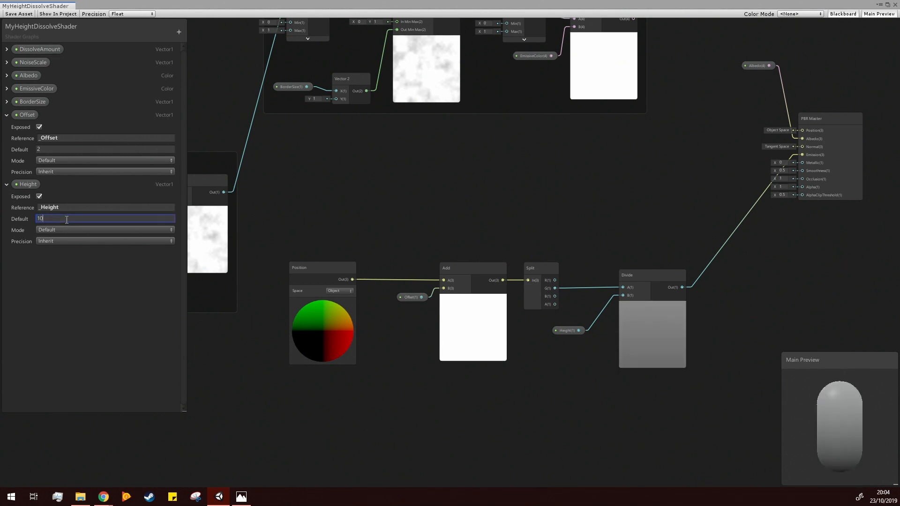
drag(815, 437, 831, 448)
click(77, 219)
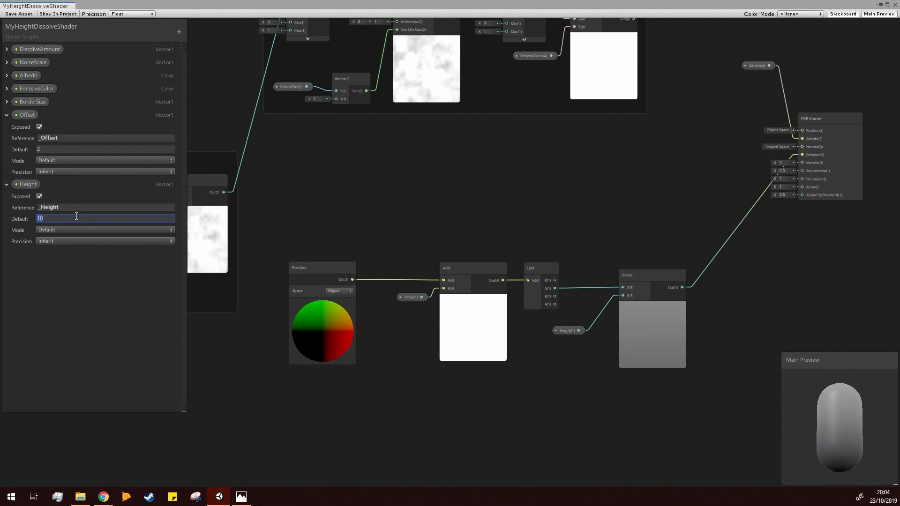
text(1)
drag(818, 434, 843, 460)
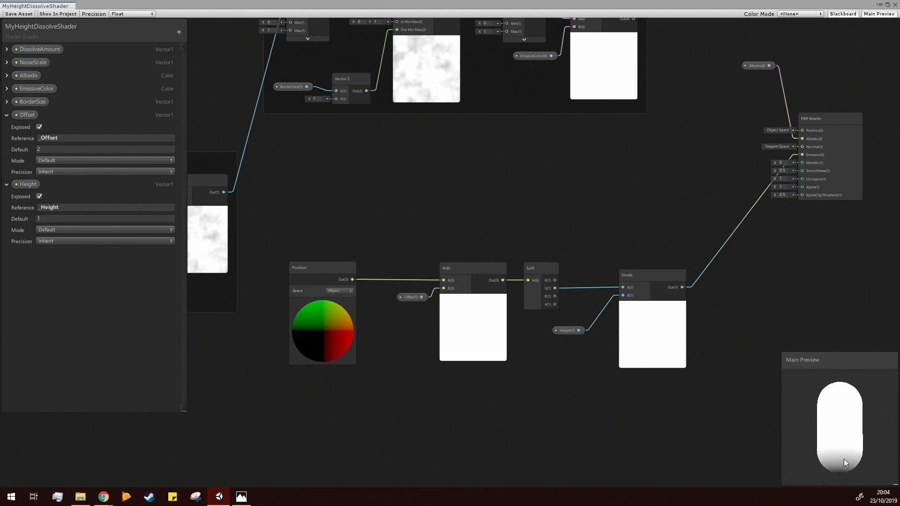
Insert a Power node between the Divide output and the PBR Master's Emission input, with an exponent of 50.
middle_drag(745, 316, 702, 321)
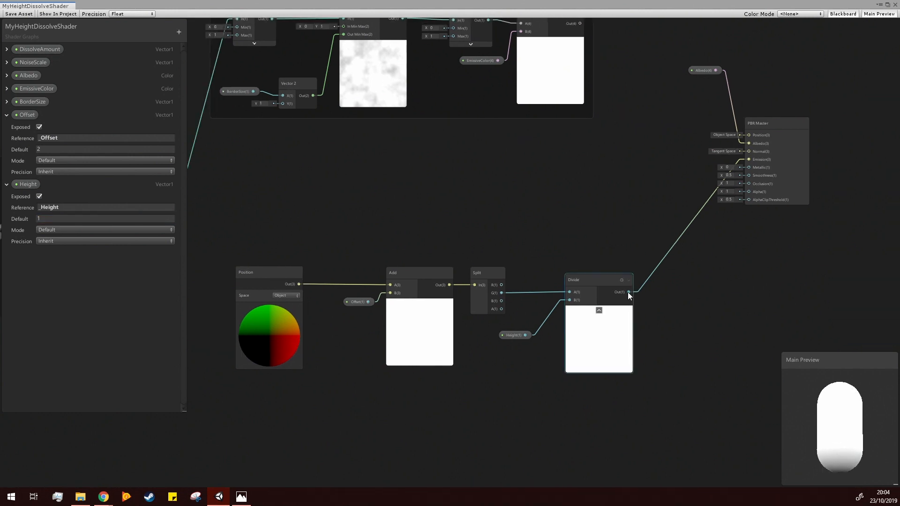
drag(628, 292, 703, 294)
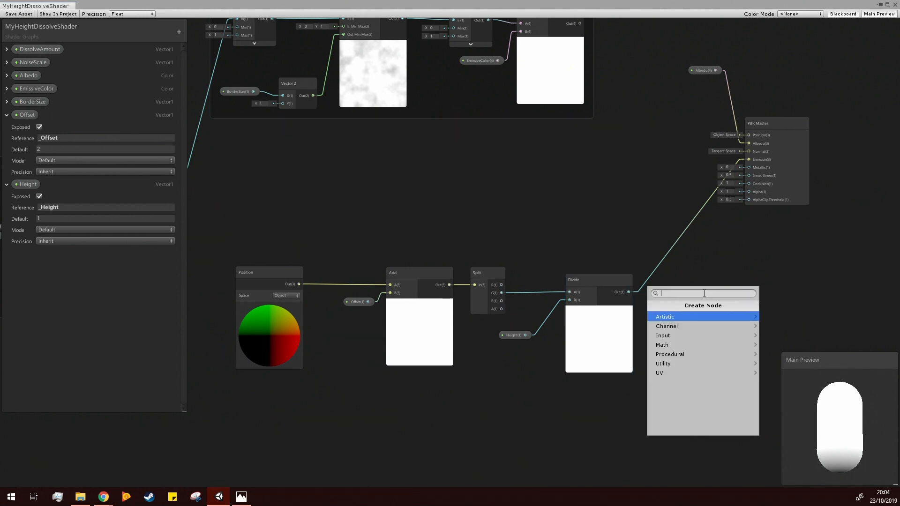
text(pow)
key(Return)
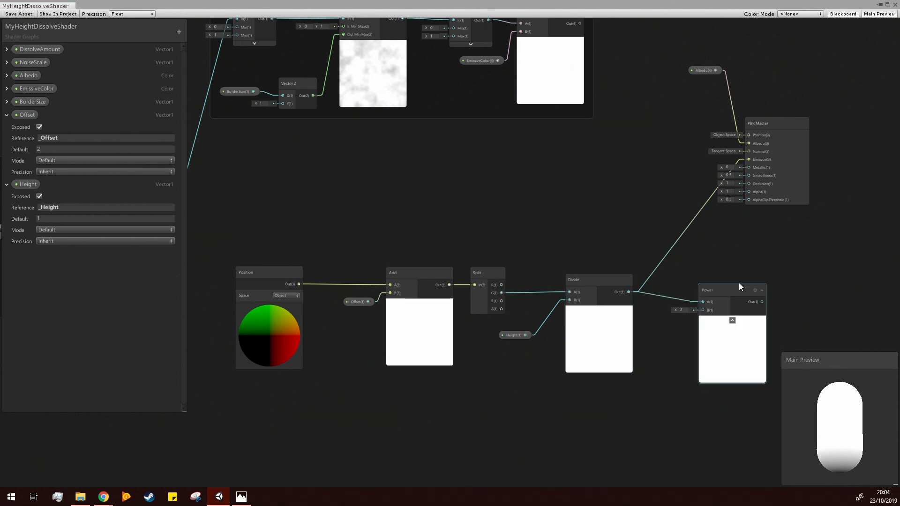
drag(759, 290, 740, 162)
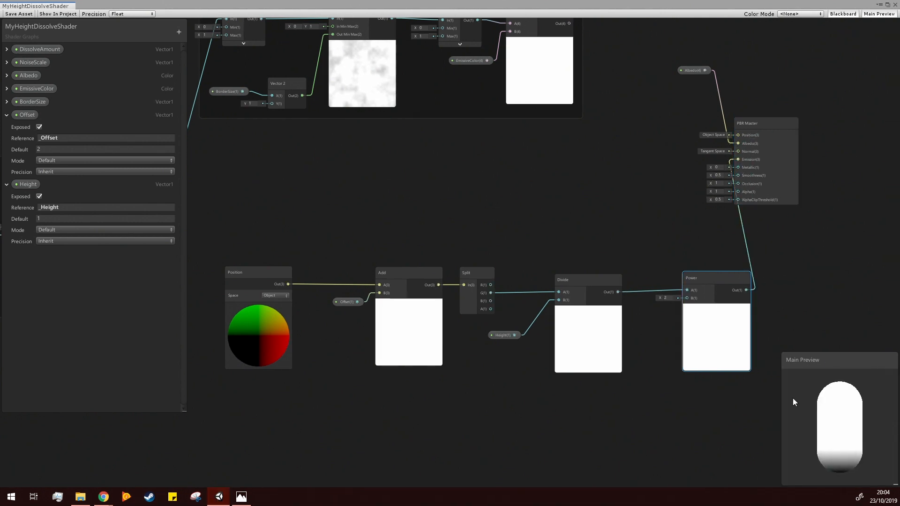
click(669, 298)
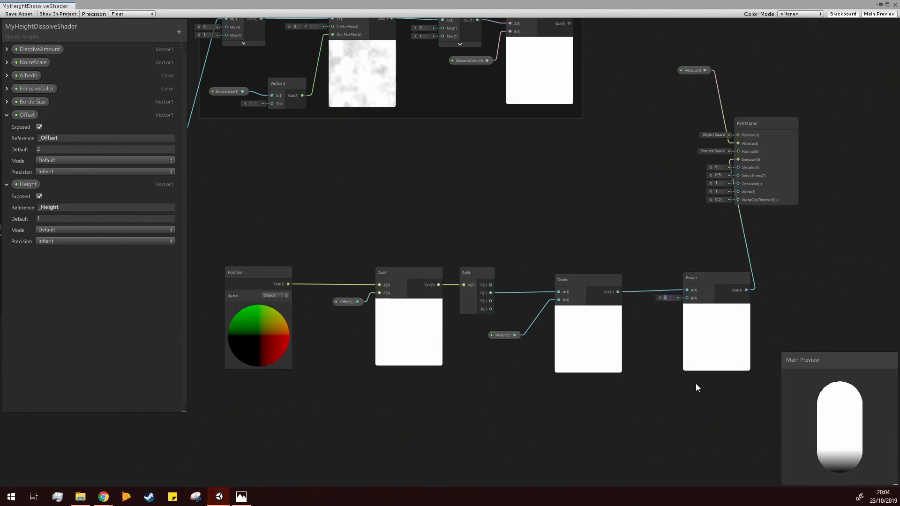
text(50)
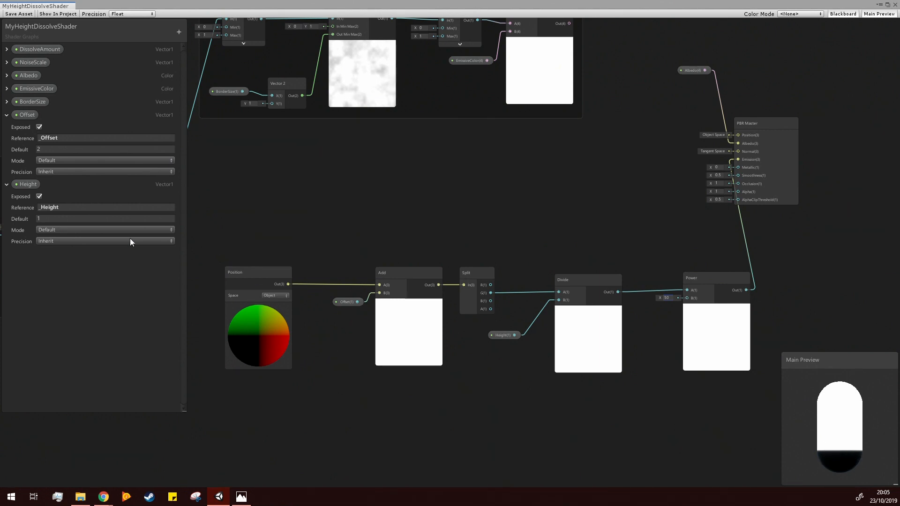
Set the Height property's default value to 4 and inspect the top of the preview capsule.
click(44, 220)
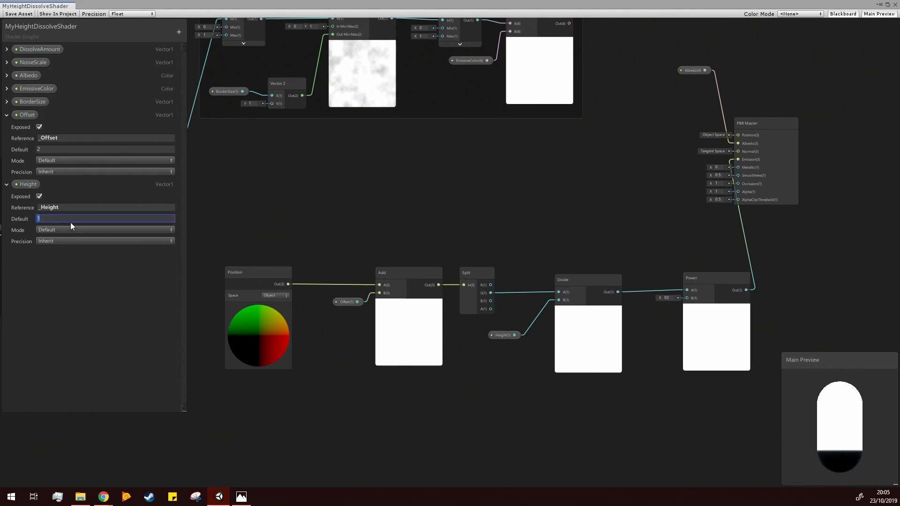
text(4)
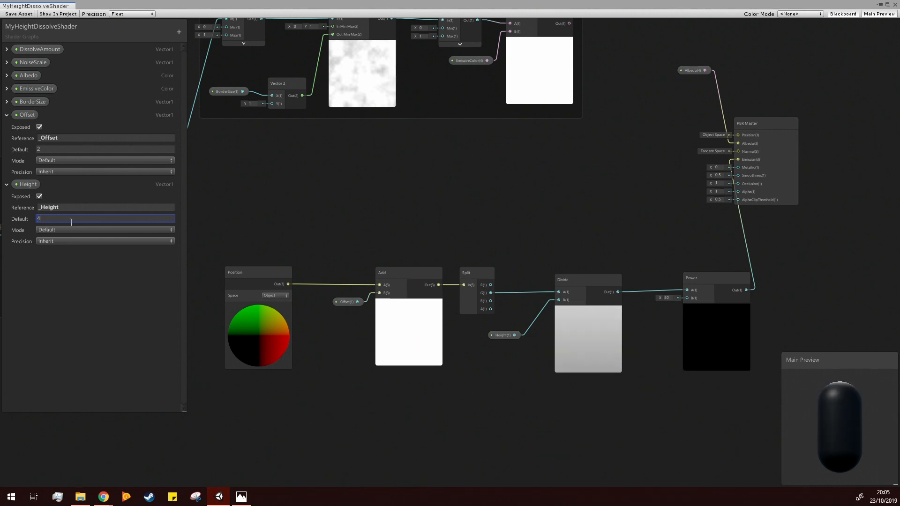
drag(828, 399, 845, 427)
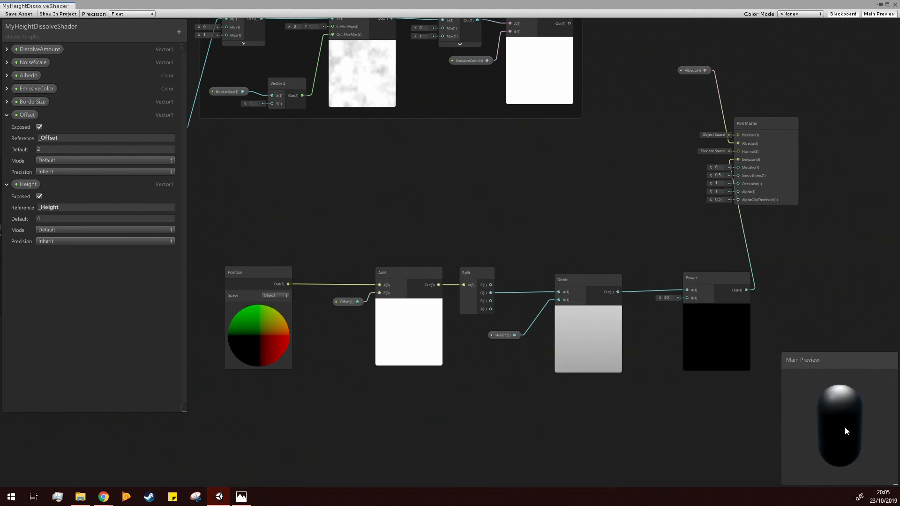
click(46, 217)
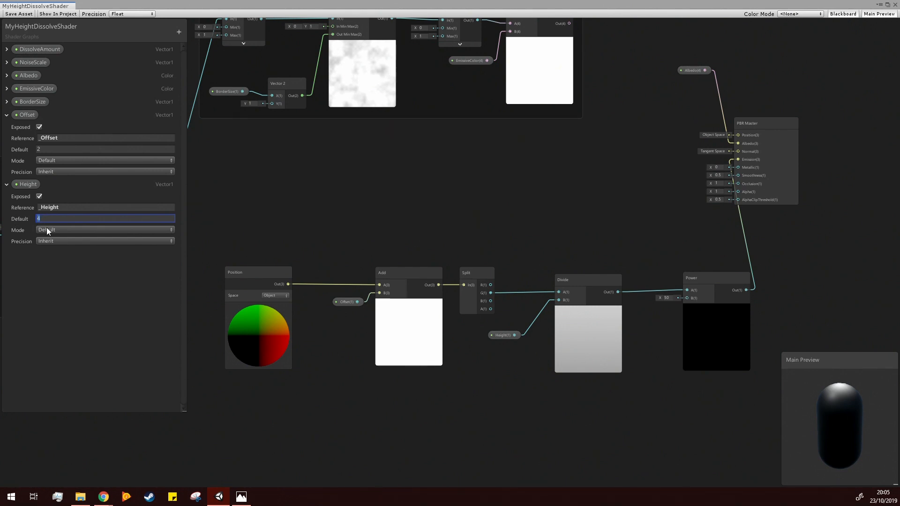
Replace the Height connection on the Divide node's B input with a new Slider node whose maximum is 4.
click(534, 323)
right_click(534, 323)
click(561, 331)
drag(559, 301, 530, 354)
text(slide)
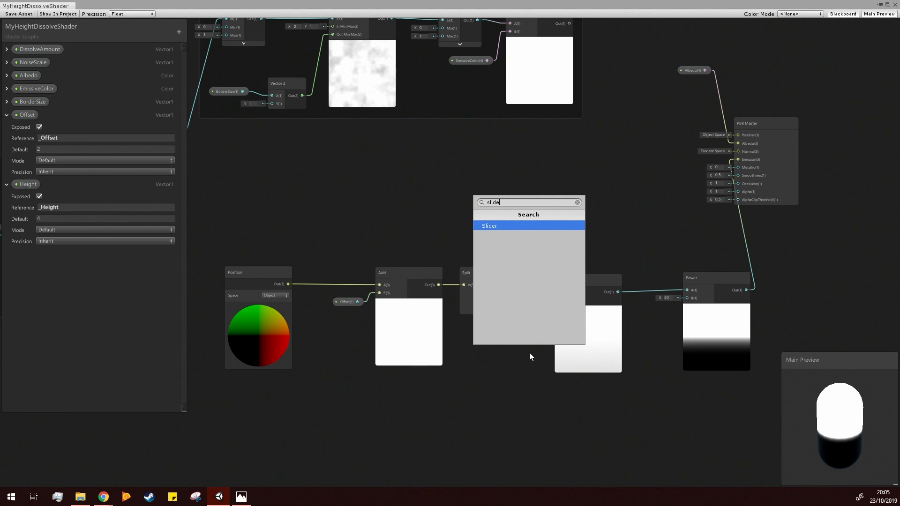
key(Return)
click(518, 383)
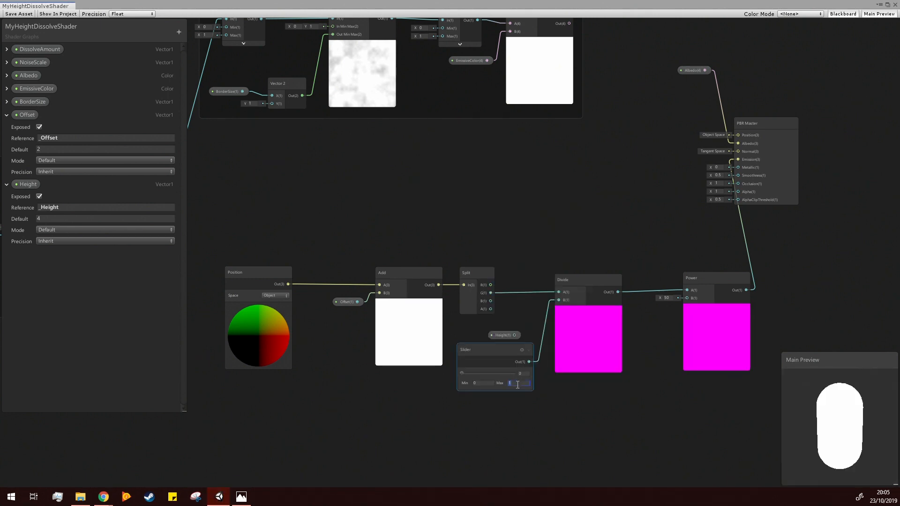
text(4)
key(Return)
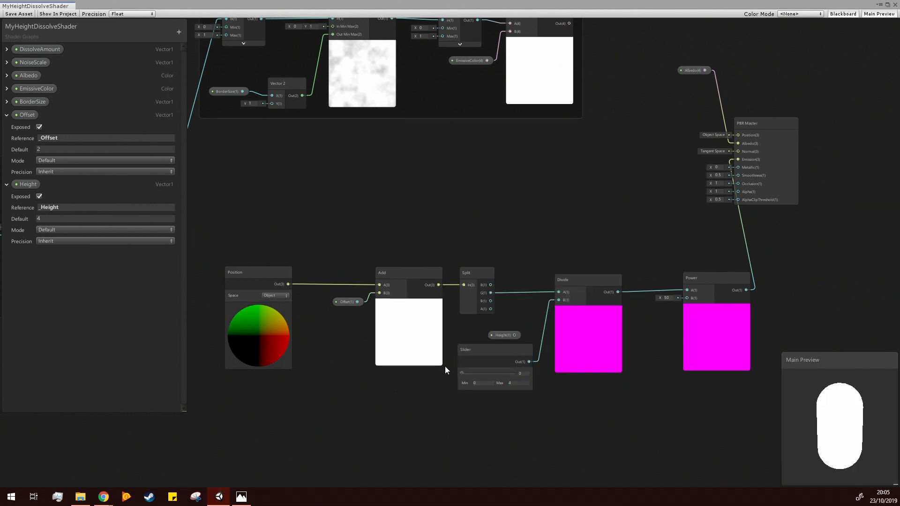
Sweep the Slider node's value between 0 and 4 and examine how the black-and-white boundary moves along the preview capsule.
drag(462, 374, 535, 382)
click(688, 398)
drag(856, 402, 850, 404)
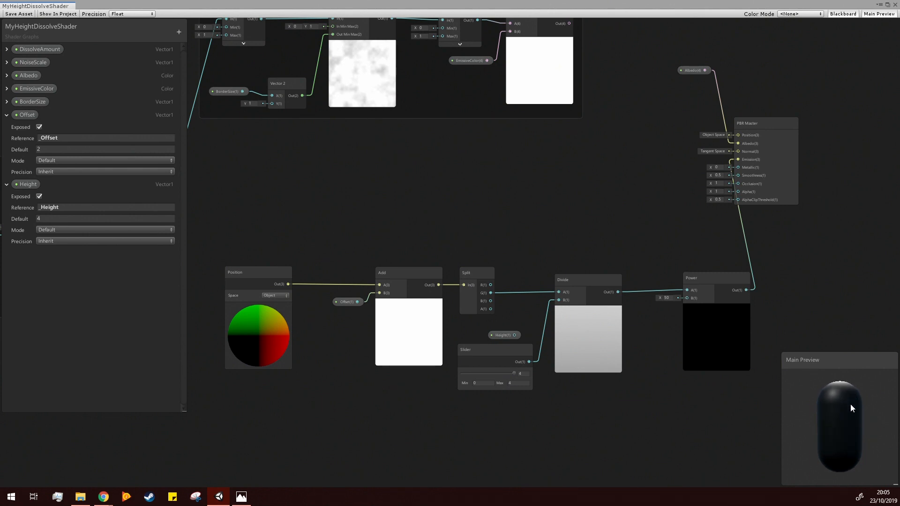
drag(514, 373, 442, 373)
click(683, 398)
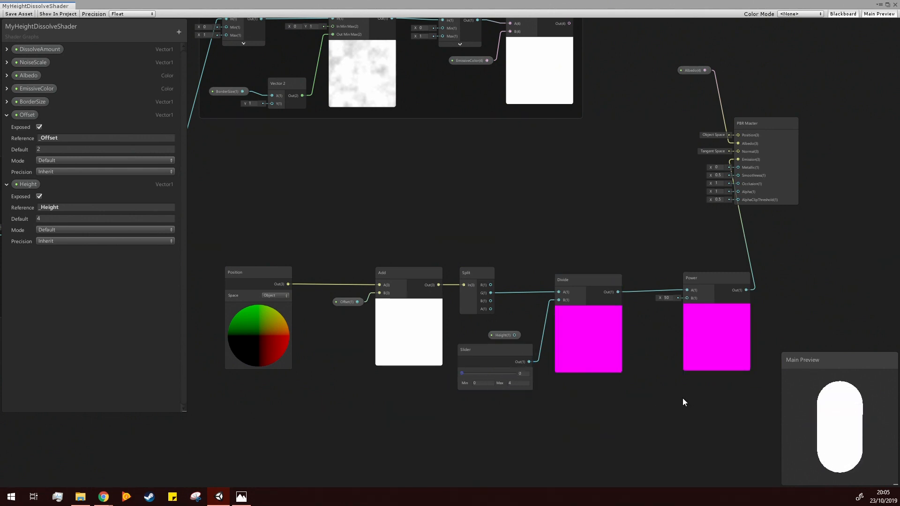
mouse_move(820, 422)
mouse_down()
mouse_move(828, 364)
mouse_move(820, 429)
mouse_move(815, 419)
mouse_up()
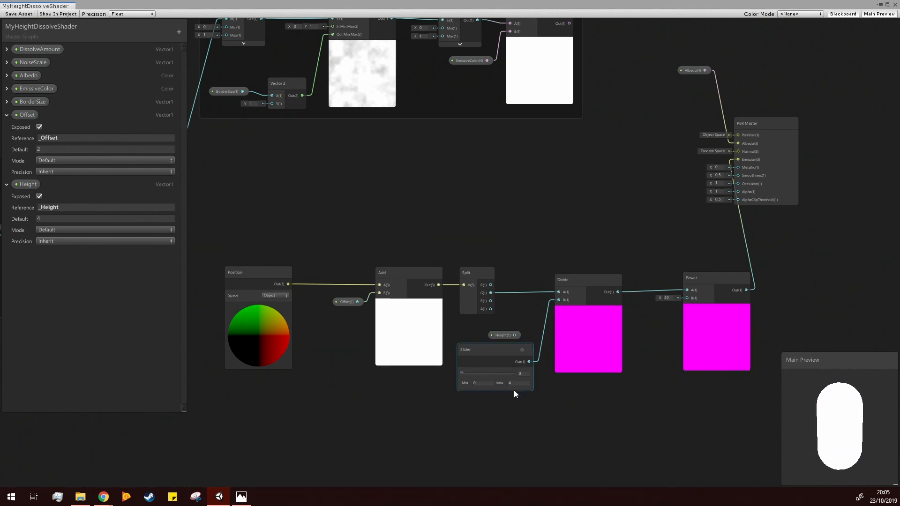
drag(462, 373, 496, 374)
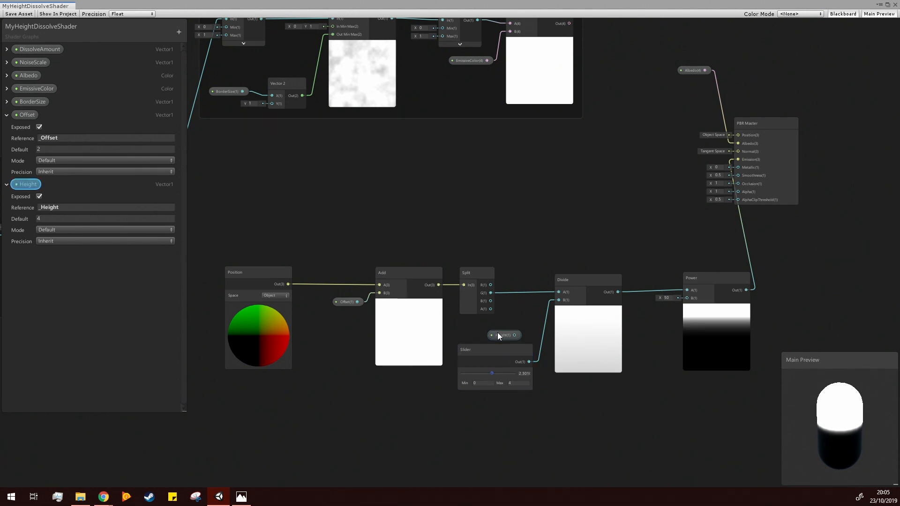
drag(492, 375, 386, 353)
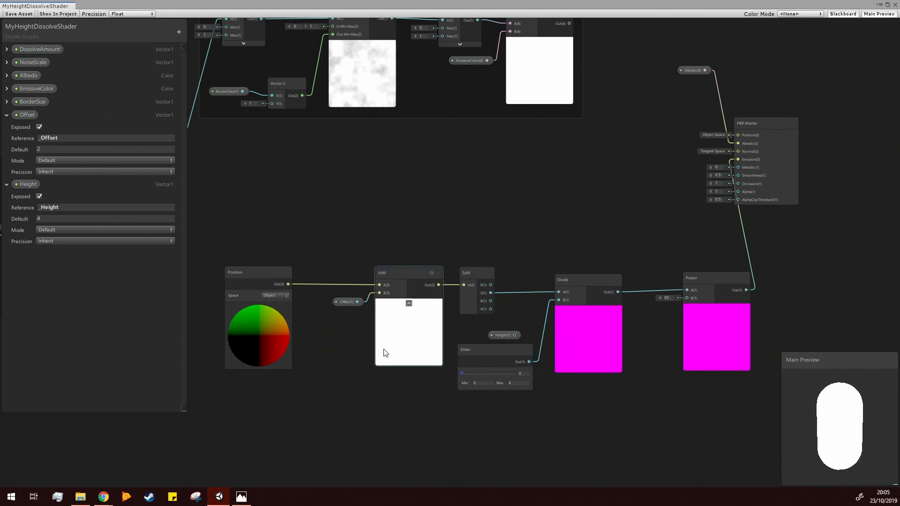
Place the DissolveAmount property in the graph below the Add node and move the Slider node lower beside it.
drag(47, 50, 455, 404)
drag(464, 373, 406, 404)
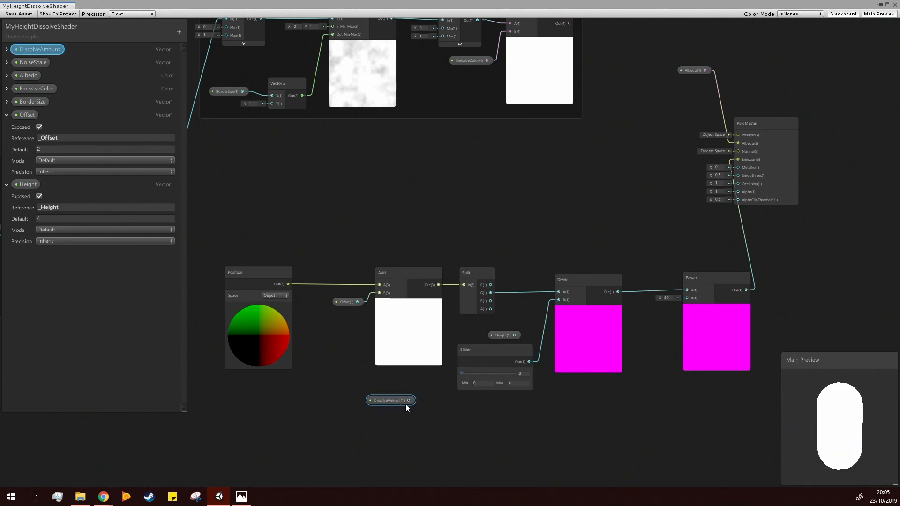
click(490, 350)
drag(490, 354, 497, 399)
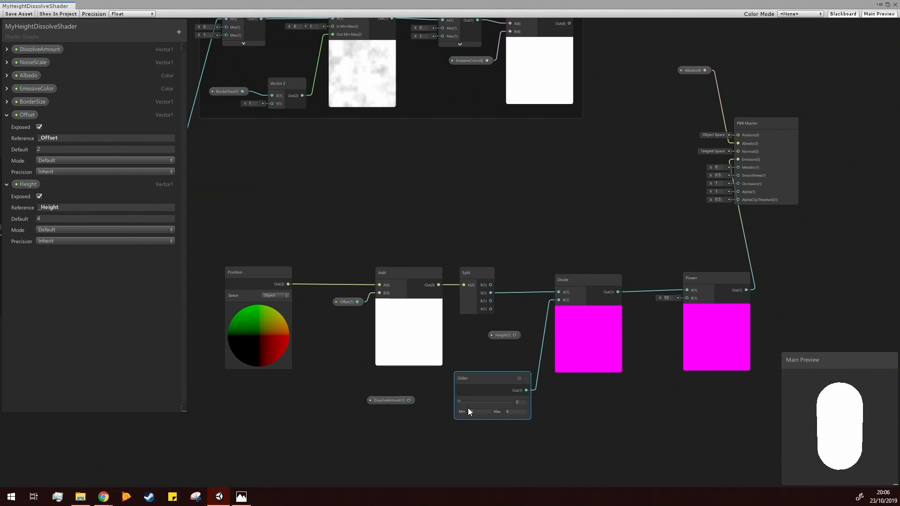
drag(460, 402, 423, 397)
drag(853, 442, 593, 395)
Feed DissolveAmount into a new Remap node and set the X value of its In Min Max to 0.
mouse_move(389, 402)
mouse_down()
mouse_move(339, 408)
mouse_move(400, 406)
mouse_up()
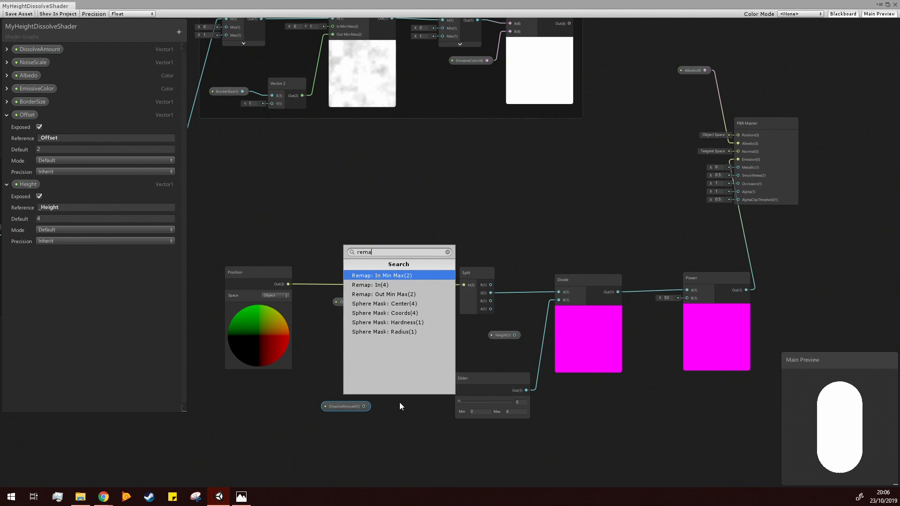
key(Return)
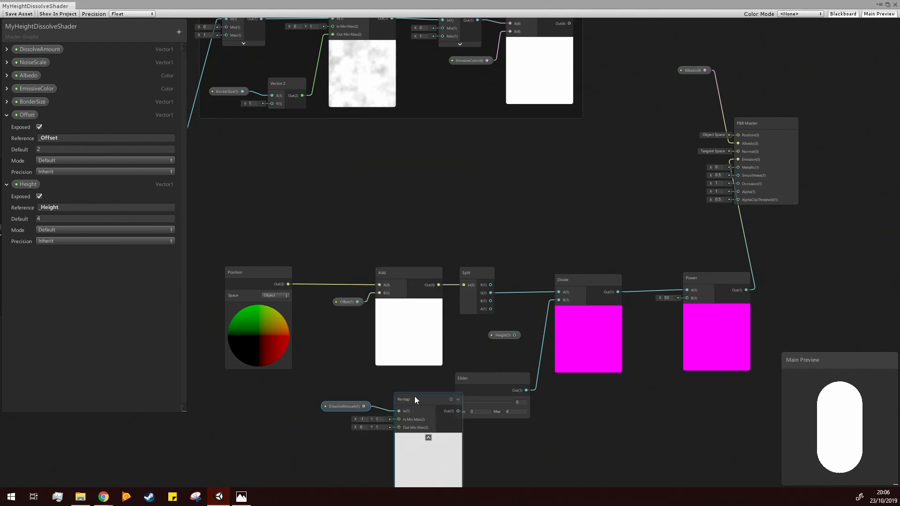
drag(414, 398, 372, 429)
click(362, 413)
text(0)
click(368, 429)
Arrange the Height and DissolveAmount nodes on the input side of the Remap node and the Slider node on its output side.
drag(501, 310, 333, 424)
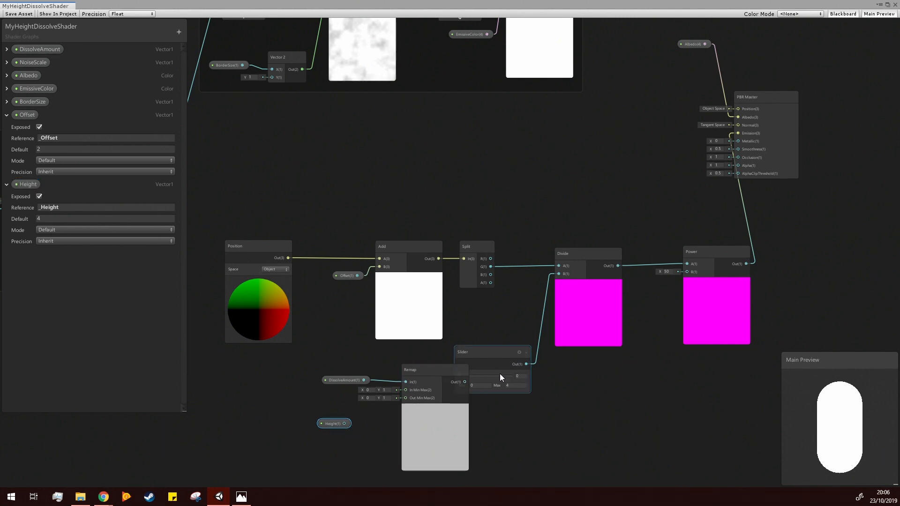
drag(492, 356, 529, 387)
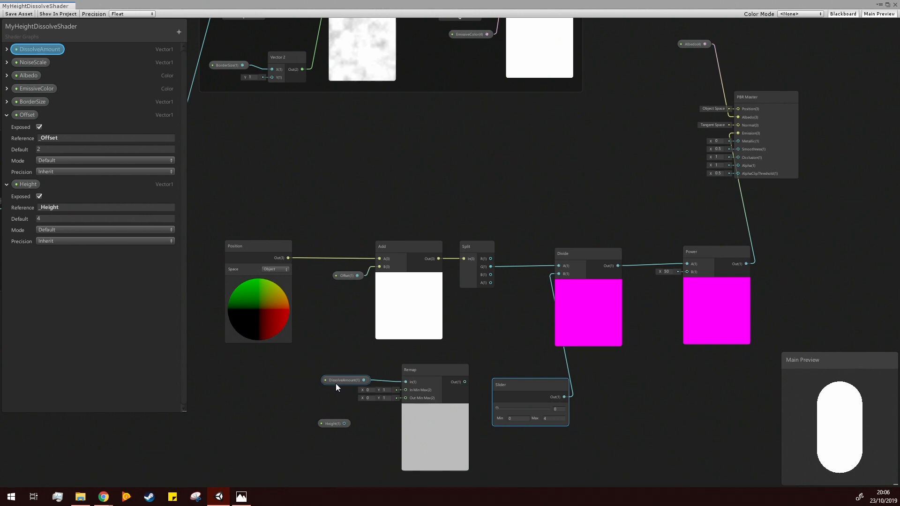
mouse_move(336, 383)
mouse_down()
mouse_move(335, 373)
mouse_move(346, 373)
mouse_up()
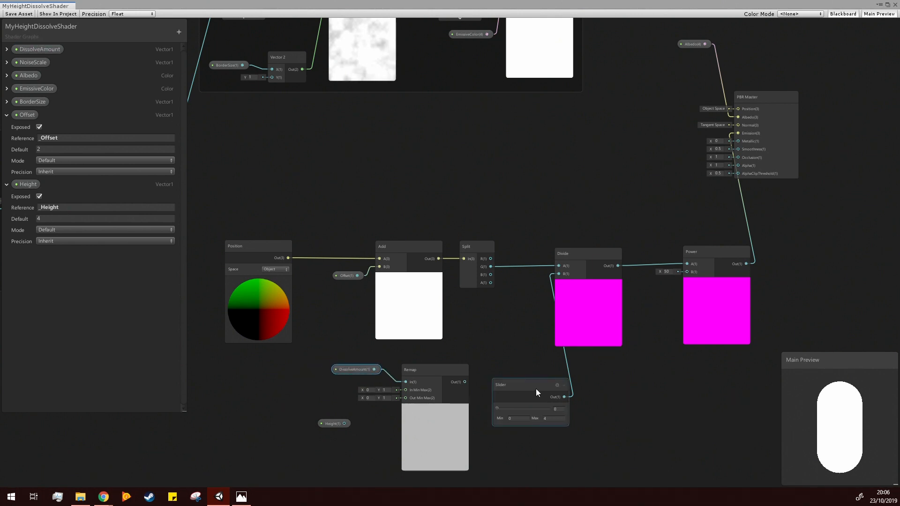
drag(536, 389, 532, 394)
drag(329, 423, 303, 407)
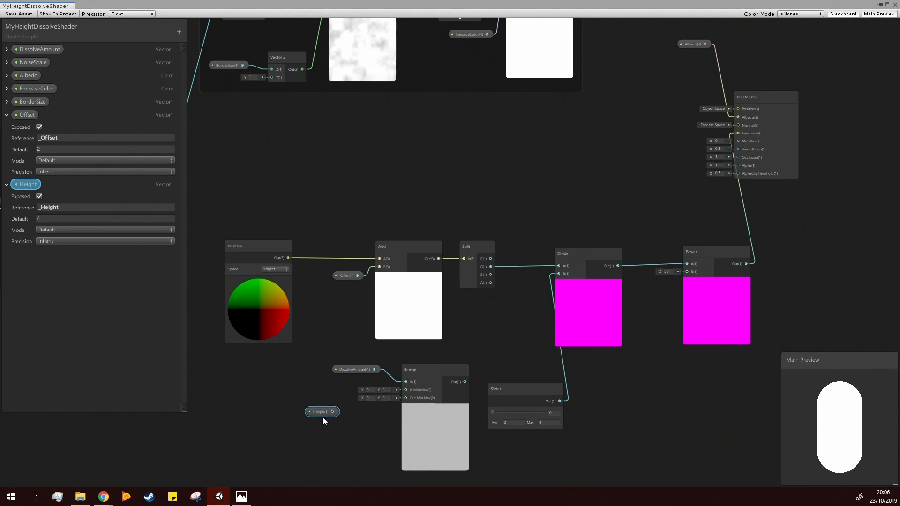
drag(323, 417, 337, 421)
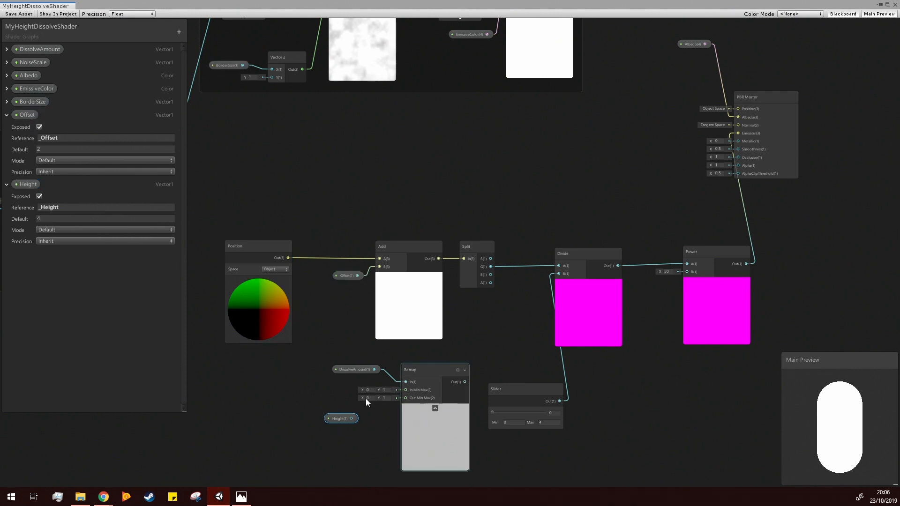
drag(343, 421, 299, 407)
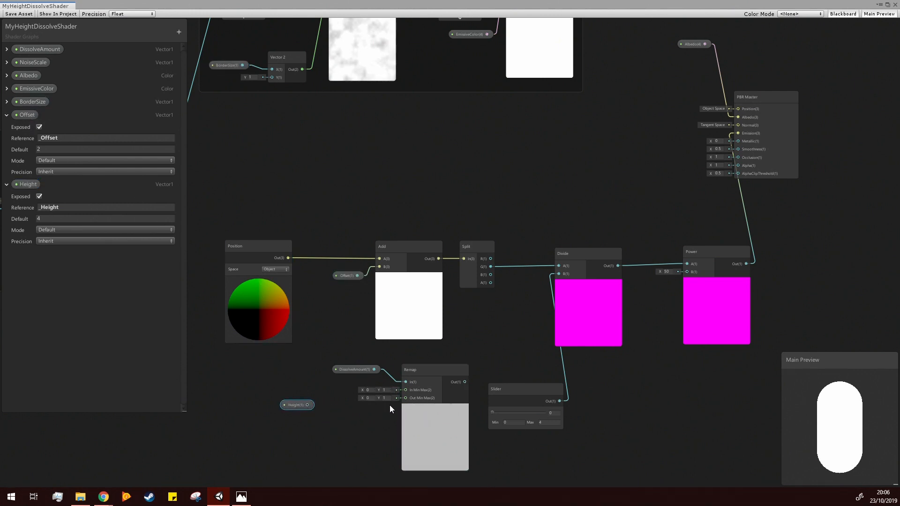
Create a Vector 2 node that feeds the Remap node's Out Min Max input.
drag(404, 397, 378, 415)
scroll(378, 414, up, 3)
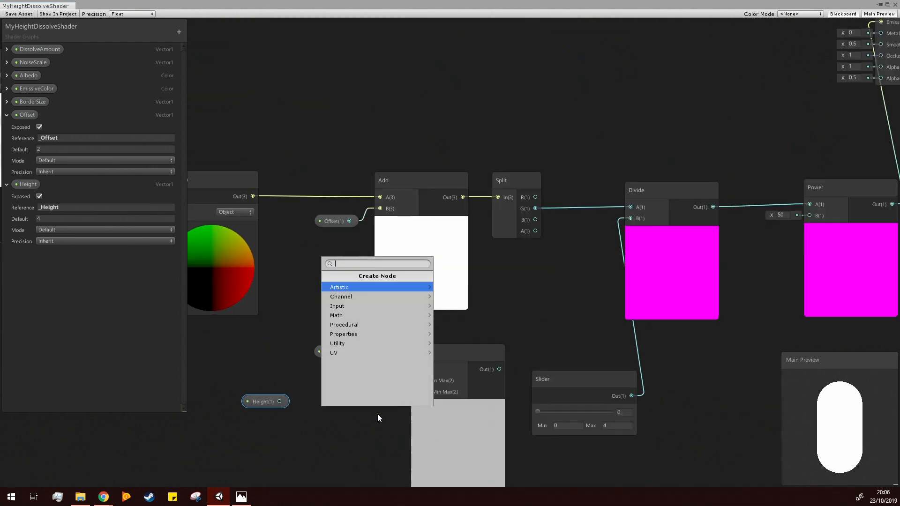
click(355, 440)
drag(418, 391, 340, 423)
text(vec)
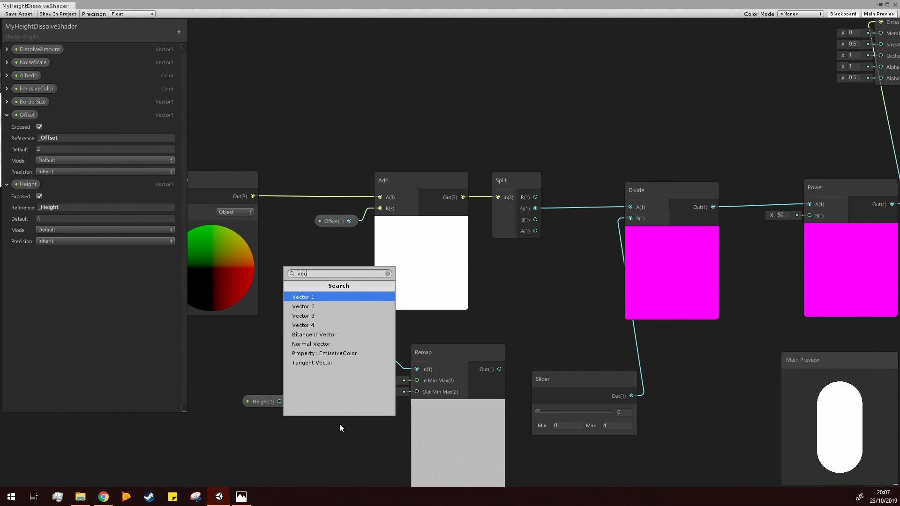
key(Down)
key(Return)
Connect Height to the Vector 2 node's Y input and the Remap output to the Divide node's B input.
drag(319, 419, 332, 421)
drag(262, 401, 309, 434)
drag(225, 443, 262, 428)
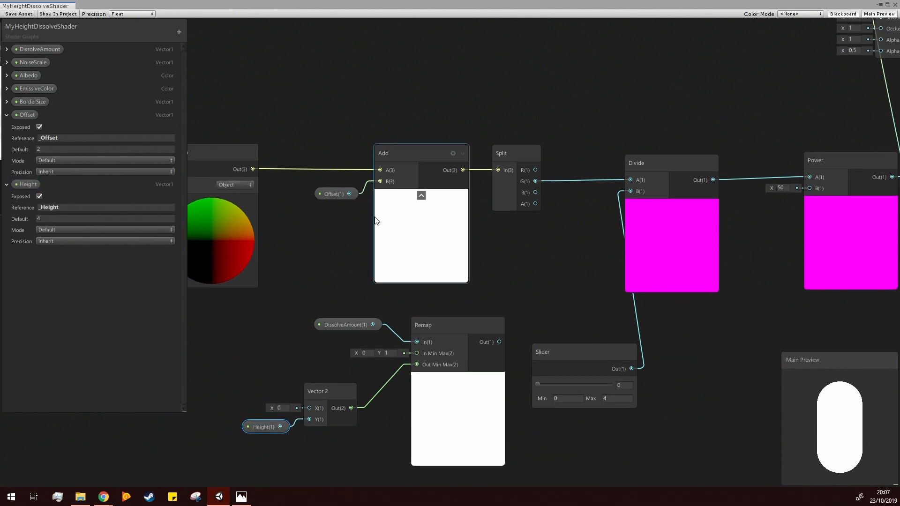
drag(330, 328, 315, 337)
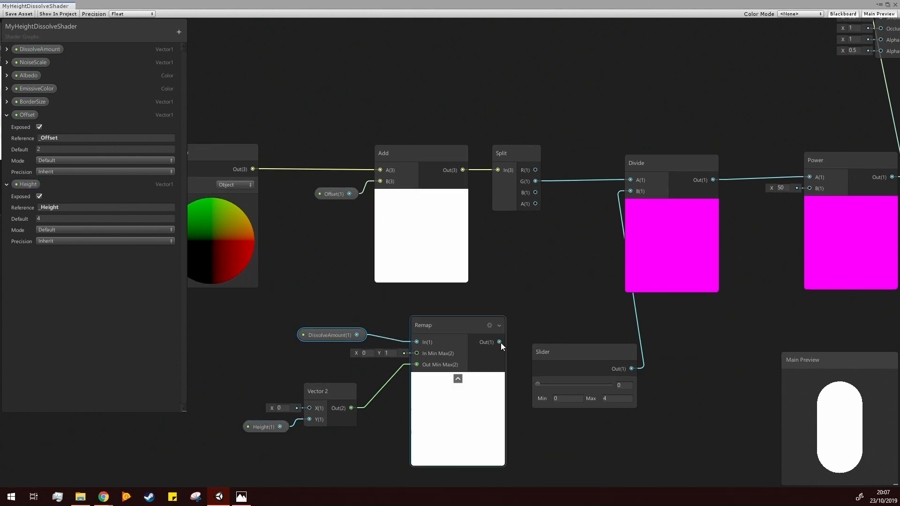
drag(500, 343, 635, 195)
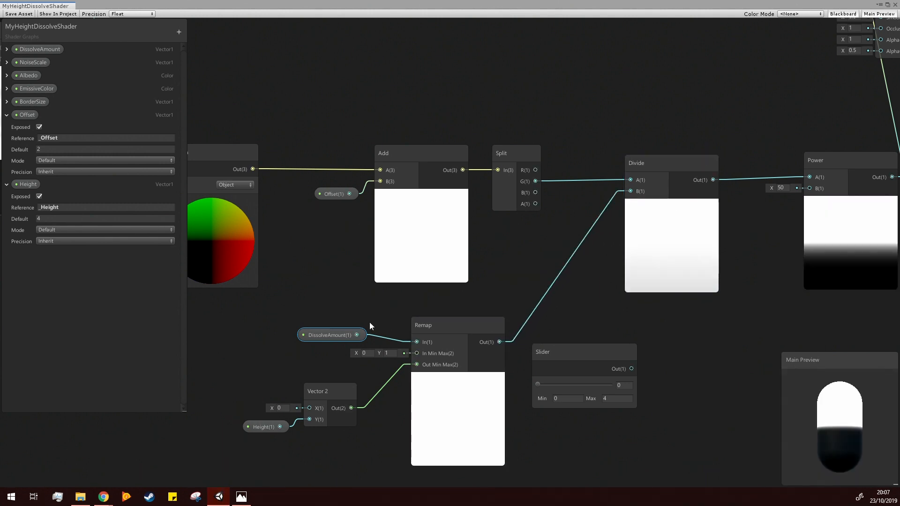
drag(323, 337, 315, 341)
Set the disconnected Slider node's maximum to 1, return it to 4, and delete the node.
click(551, 370)
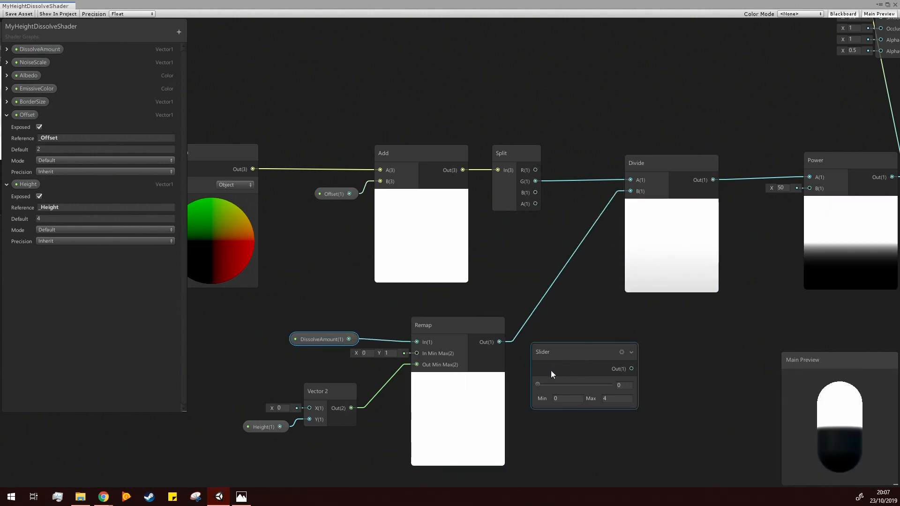
drag(615, 385, 533, 383)
click(609, 399)
text(1)
click(638, 424)
mouse_move(610, 361)
mouse_down()
mouse_move(624, 362)
mouse_move(609, 363)
mouse_up()
click(420, 345)
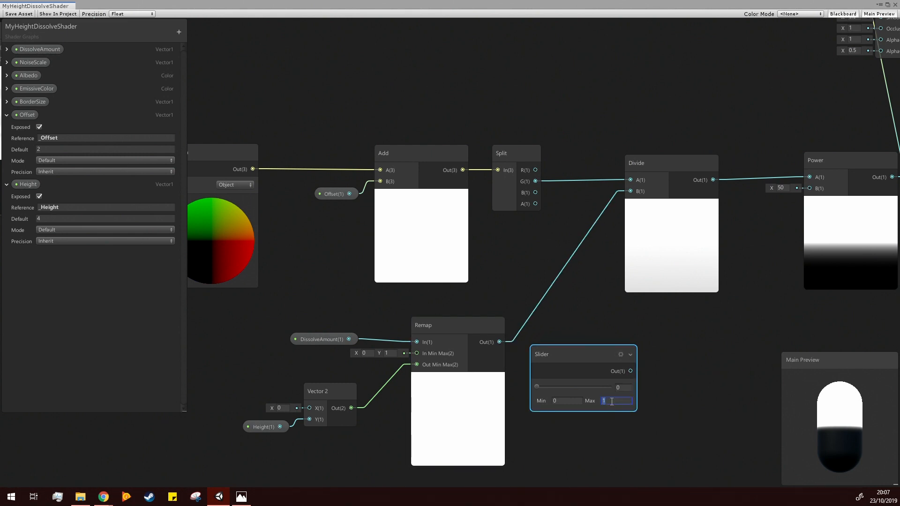
text(4)
drag(584, 366, 593, 366)
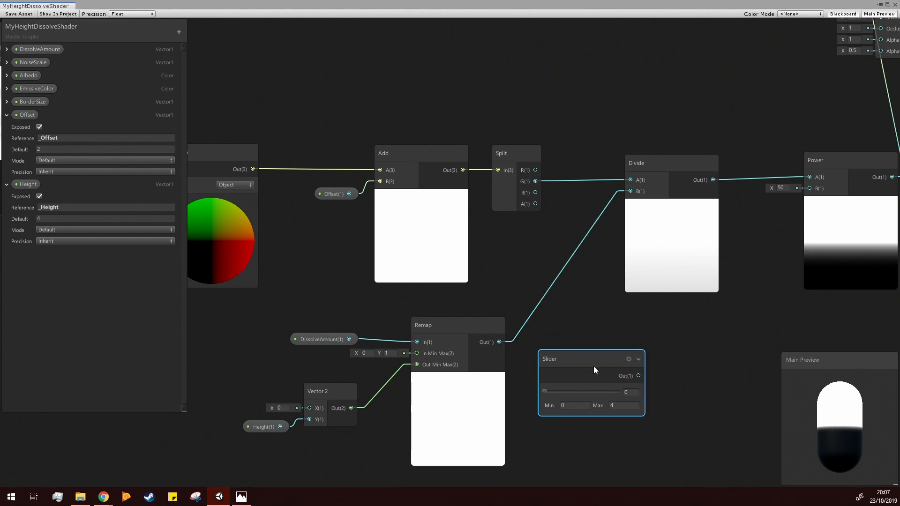
key(Delete)
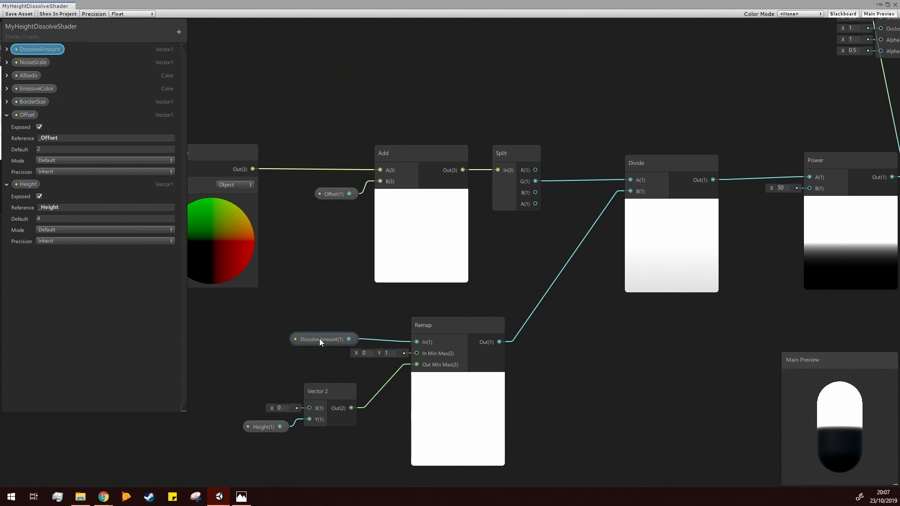
Move the DissolveAmount node farther away from the Remap node and tilt the capsule in the Main Preview.
drag(320, 339, 298, 322)
click(390, 319)
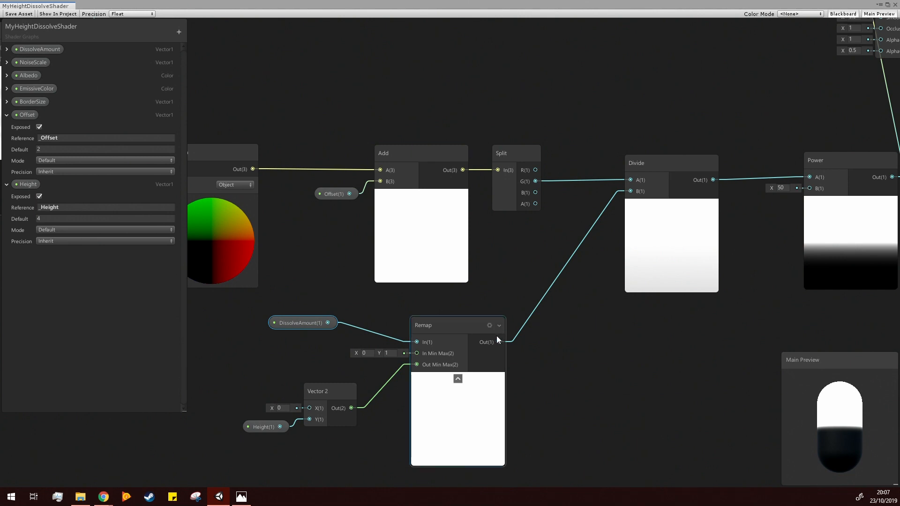
click(306, 320)
drag(305, 316, 286, 322)
drag(842, 413, 845, 390)
click(542, 356)
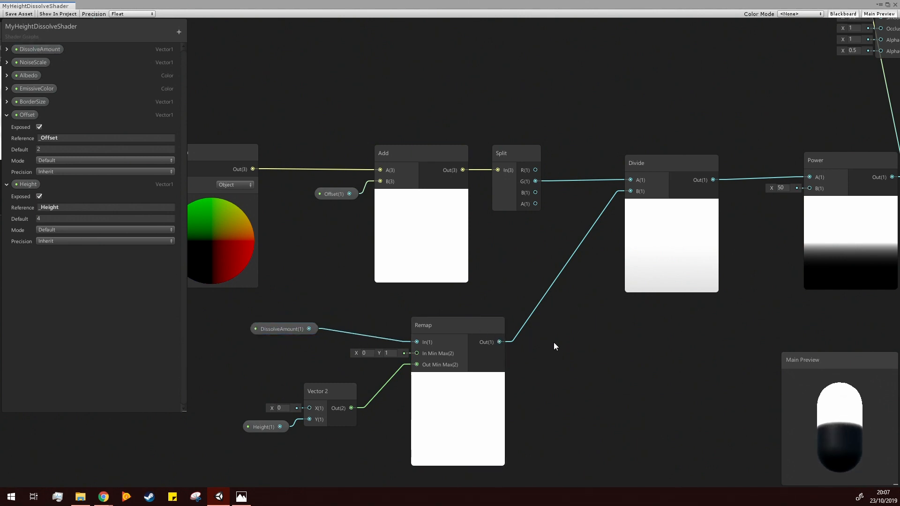
Feed a new Slider node with a maximum of 4 into the Divide node's B input and raise its value to 4.
click(638, 190)
drag(637, 189, 602, 348)
text(sli)
key(Return)
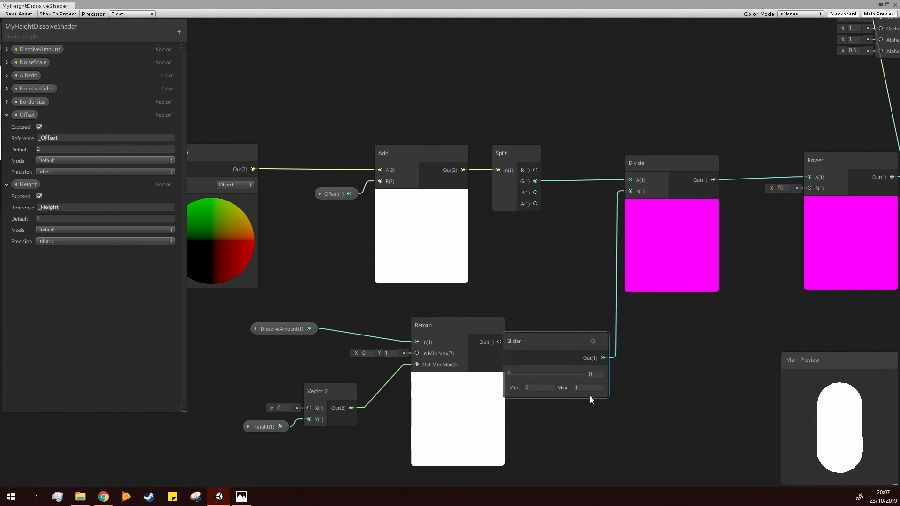
click(591, 389)
text(4)
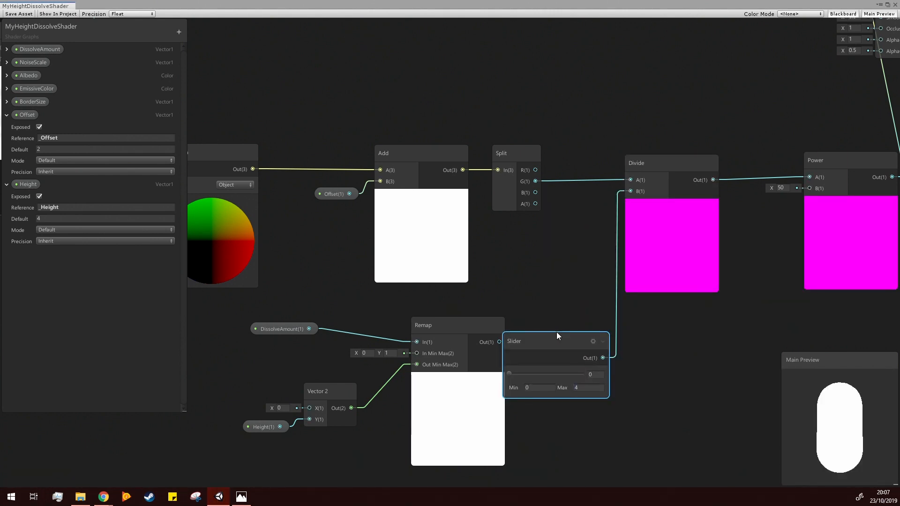
drag(556, 334, 589, 347)
drag(542, 387, 620, 387)
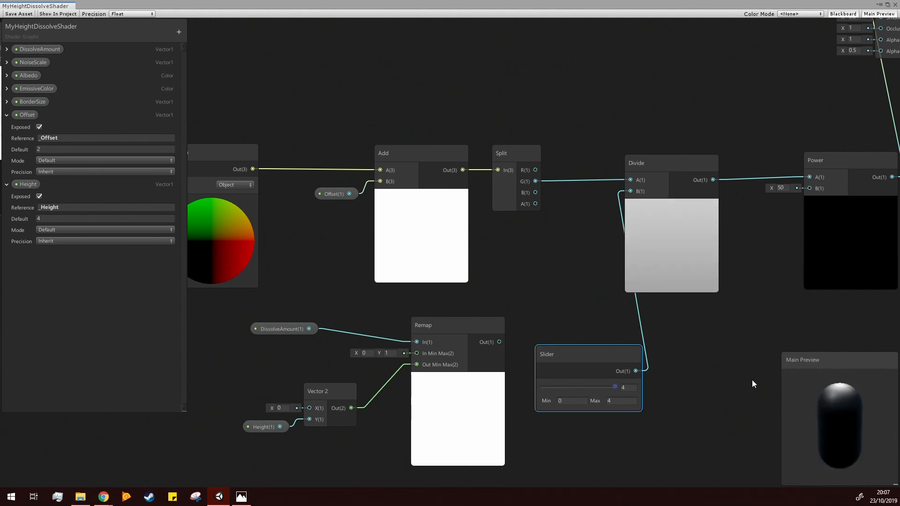
Feed the Power output into a new Clamp node, place it beside Power and collapse its preview.
scroll(797, 331, down, 3)
middle_drag(800, 204, 865, 275)
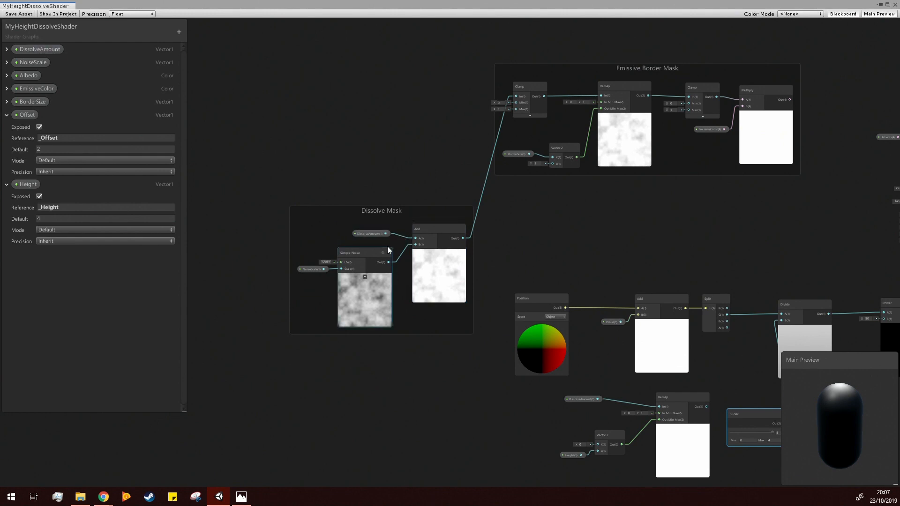
middle_drag(669, 269, 563, 206)
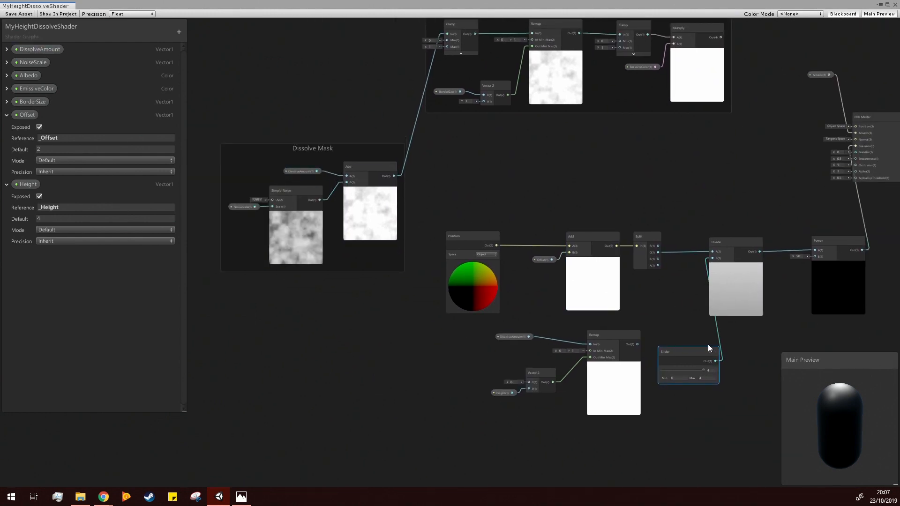
middle_drag(656, 310, 566, 266)
drag(594, 303, 636, 333)
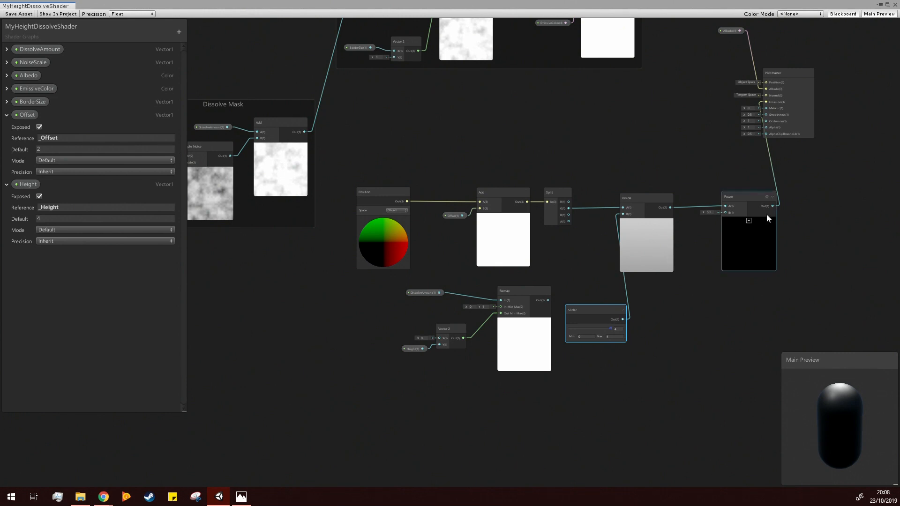
key(space)
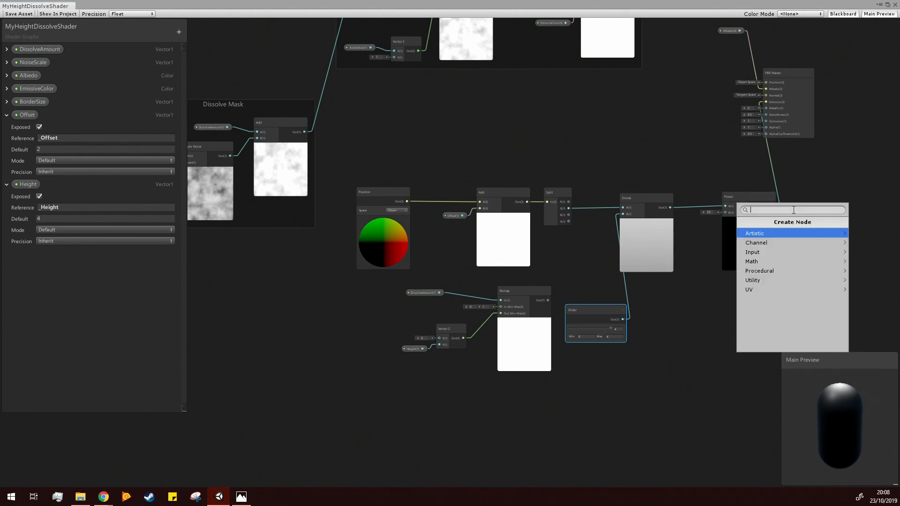
text(clamp)
key(Return)
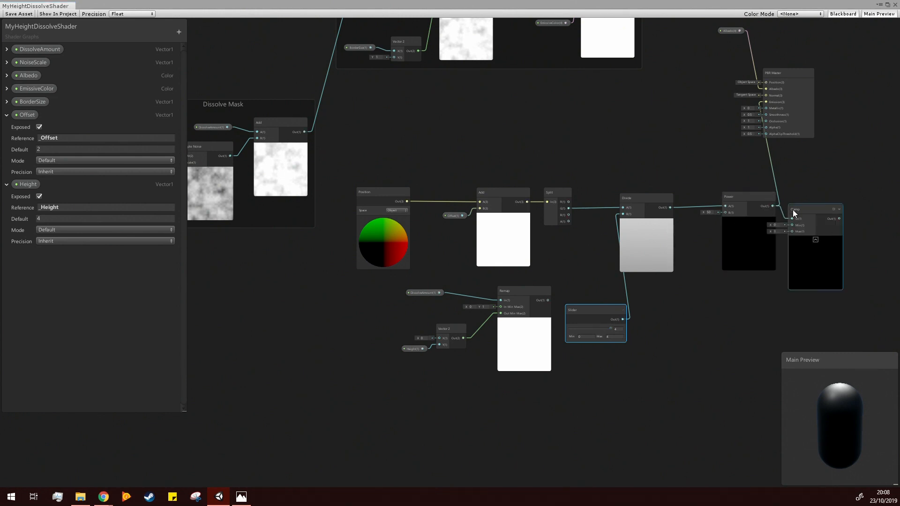
drag(816, 210, 828, 198)
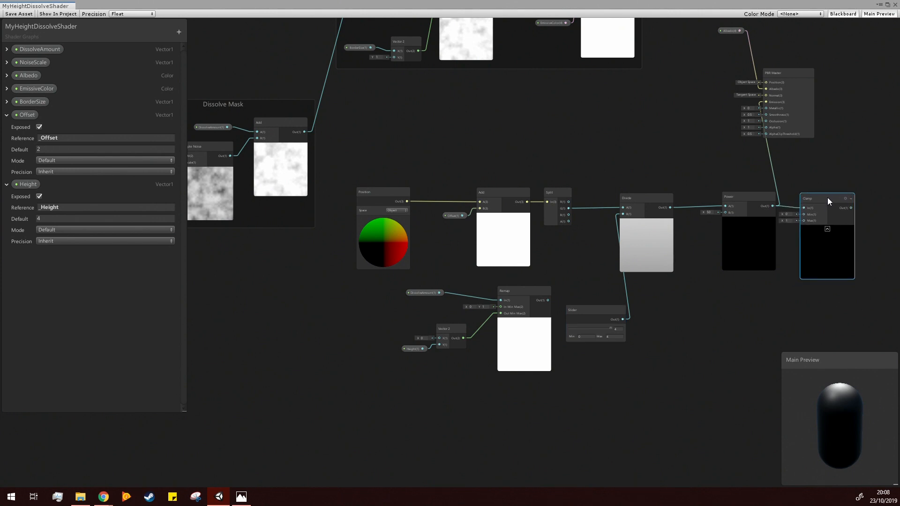
click(828, 227)
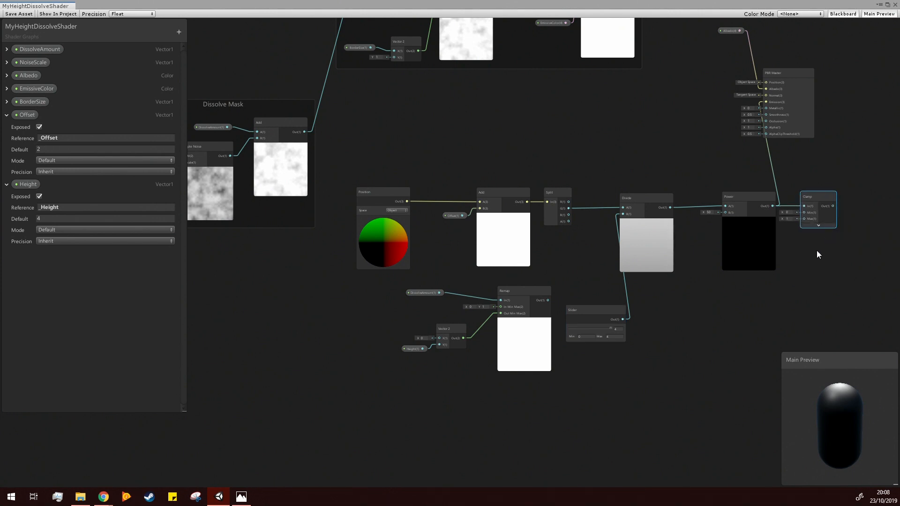
Sweep the Slider value between 4 and 0 and examine how the preview capsule changes at both extremes.
drag(424, 293, 395, 302)
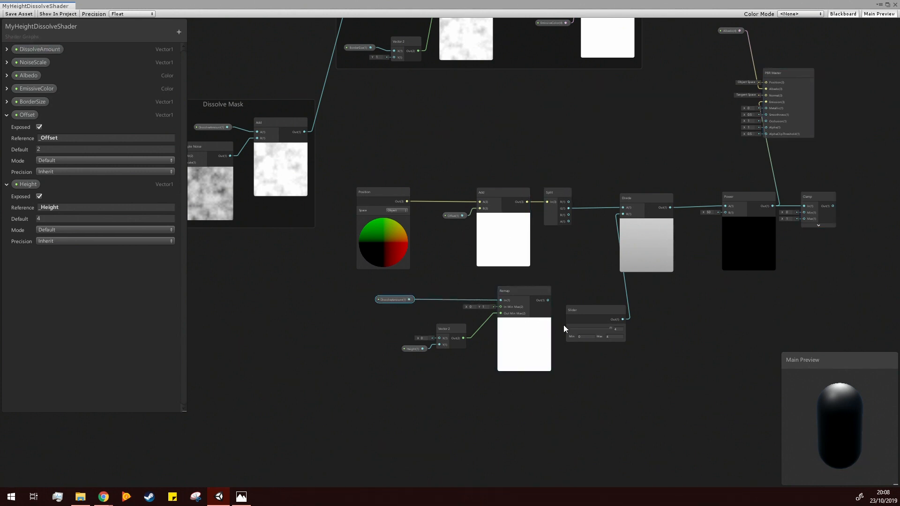
drag(610, 328, 558, 331)
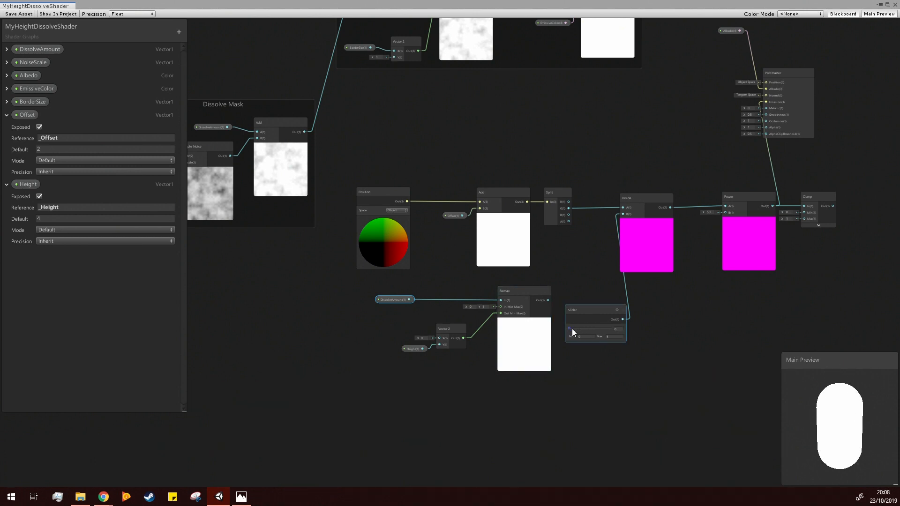
drag(568, 328, 636, 335)
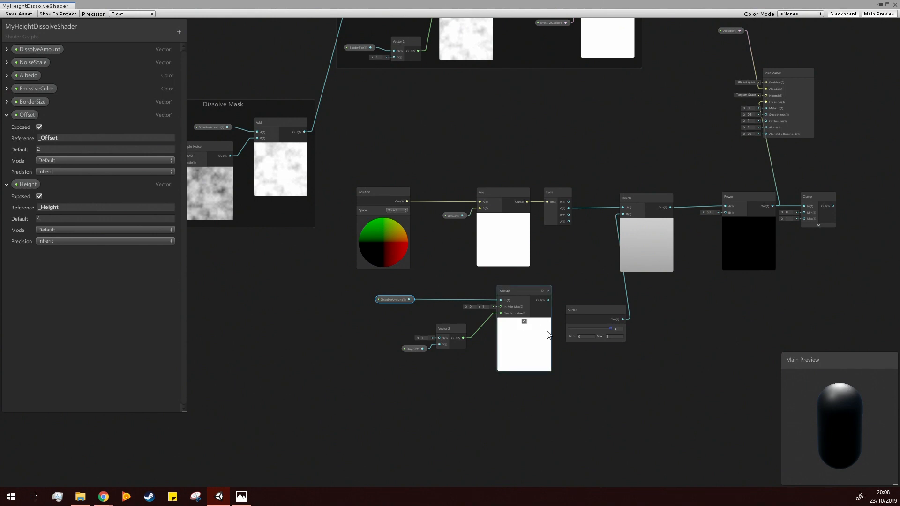
drag(613, 327, 561, 328)
drag(388, 300, 401, 298)
drag(581, 322, 586, 346)
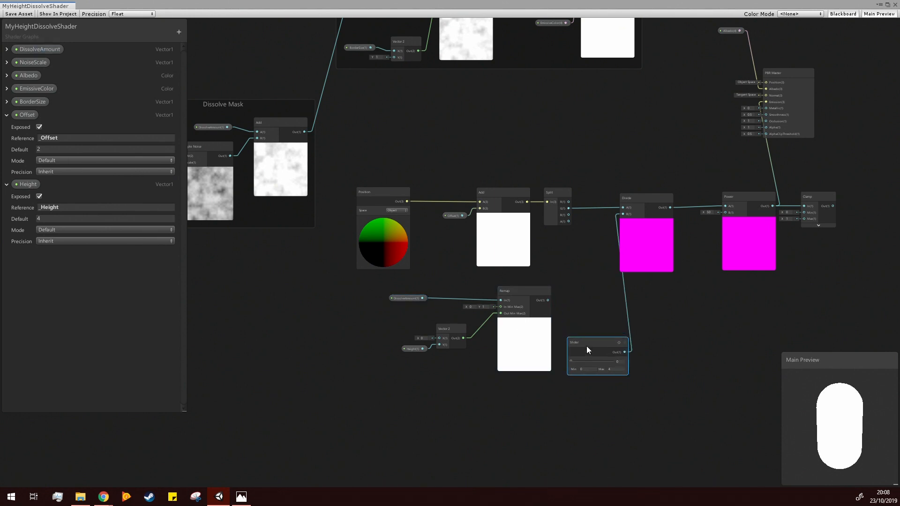
key(space)
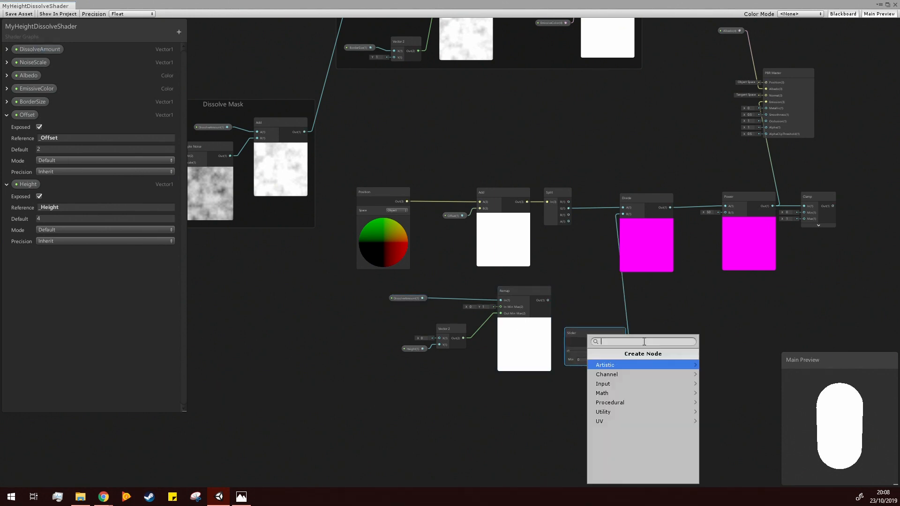
text(one)
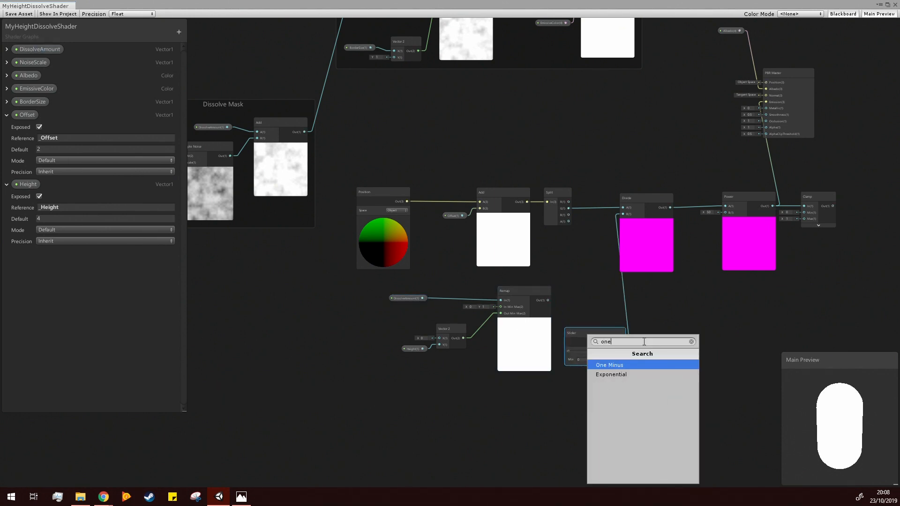
key(Return)
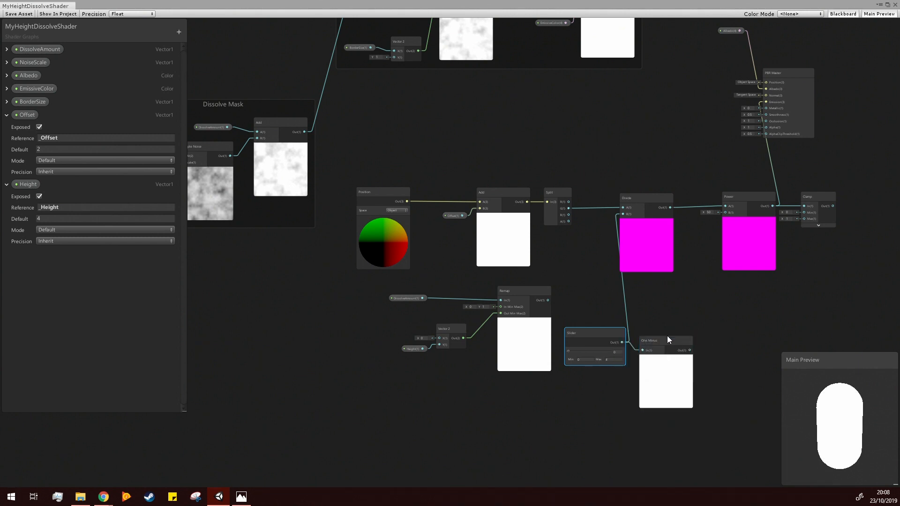
drag(588, 331, 580, 332)
drag(665, 342, 671, 330)
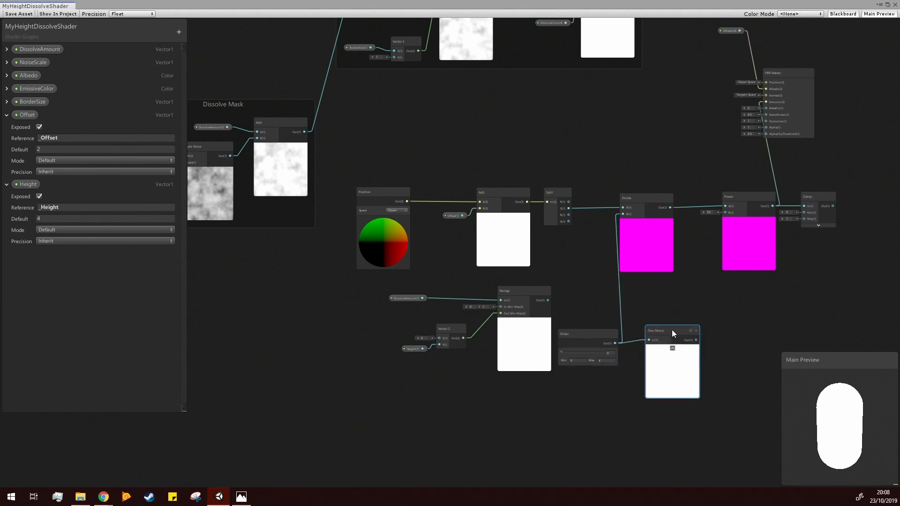
key(Delete)
Move the Slider node aside and feed DissolveAmount into a new One Minus node with its preview collapsed.
drag(591, 342, 633, 341)
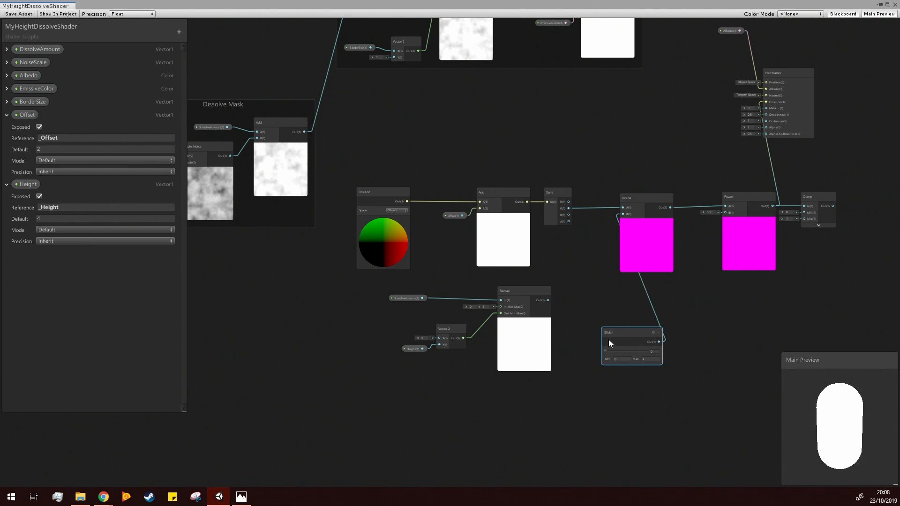
drag(412, 303, 398, 301)
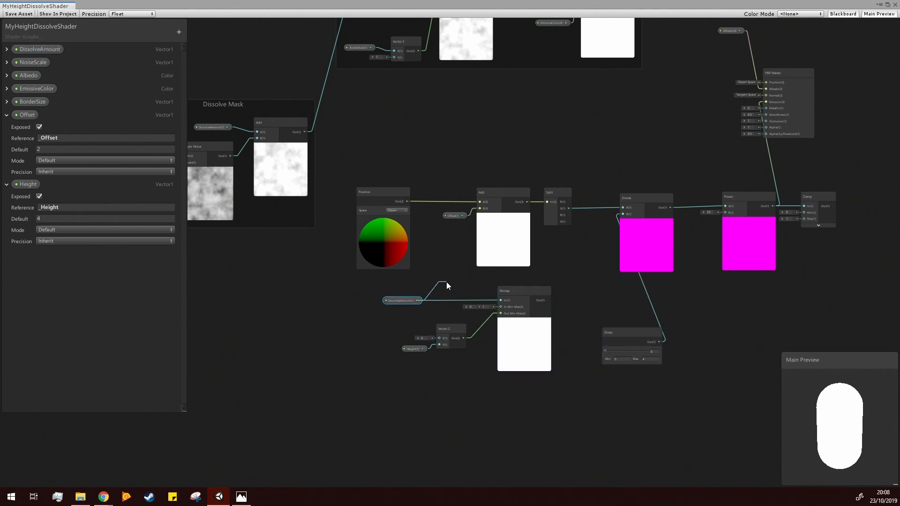
key(space)
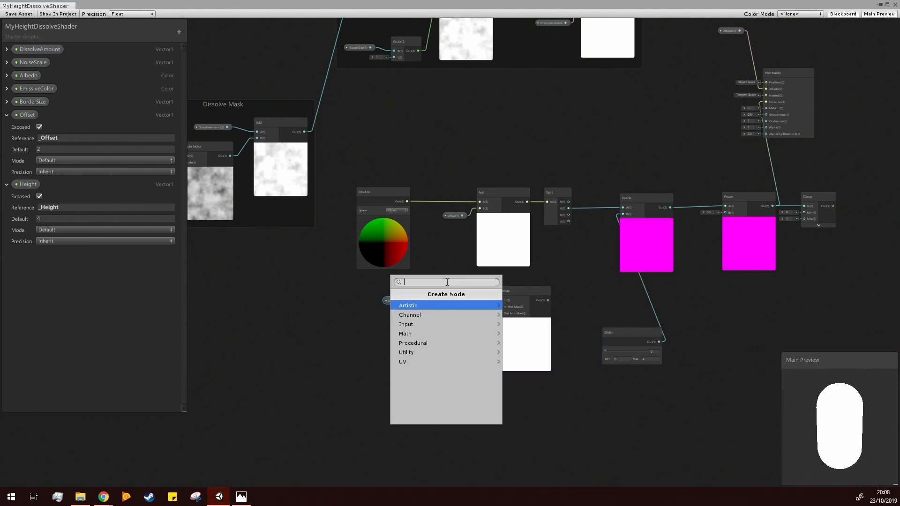
text(one minus)
key(Return)
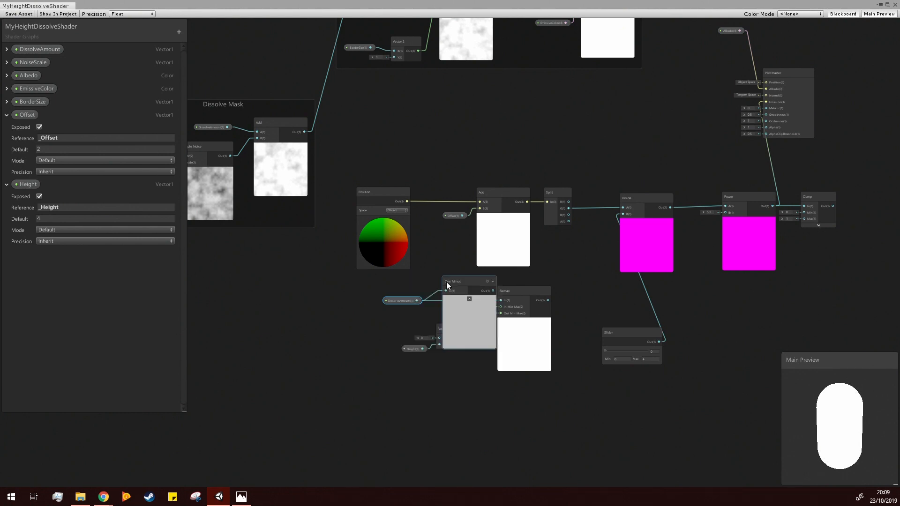
click(469, 299)
Arrange DissolveAmount and One Minus ahead of the Remap node and connect the One Minus output to Remap's In input.
middle_drag(460, 137, 549, 120)
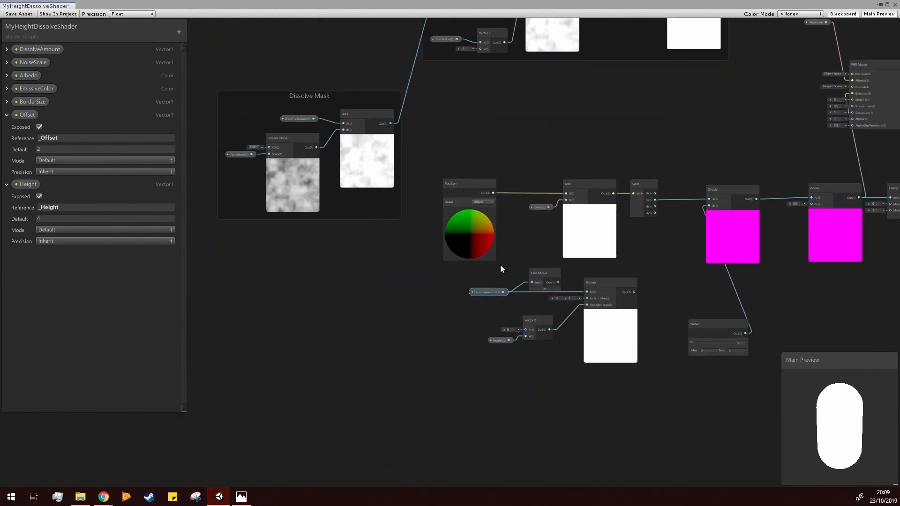
middle_drag(512, 279, 488, 252)
drag(467, 269, 429, 262)
drag(519, 247, 563, 266)
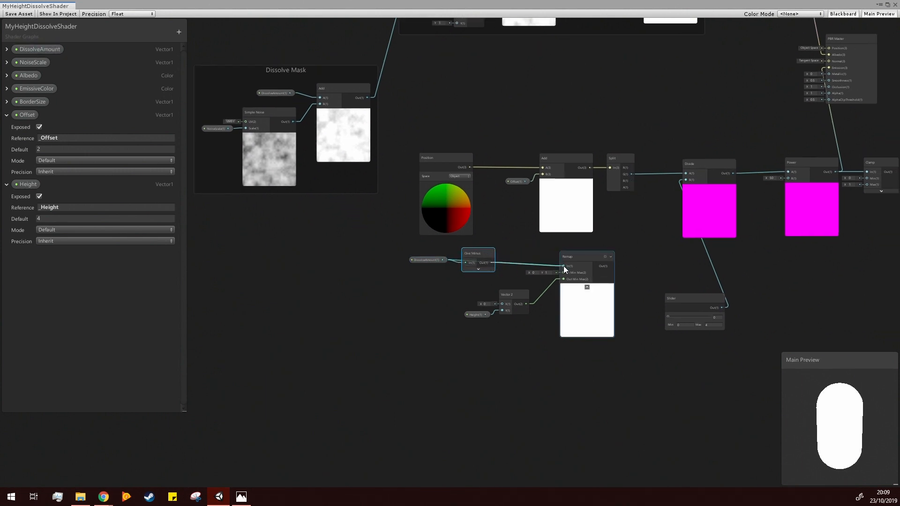
Nudge the One Minus node into line, move the Slider node closer to Remap and set the Slider's Min to 4.
drag(461, 250, 469, 247)
drag(702, 304, 673, 297)
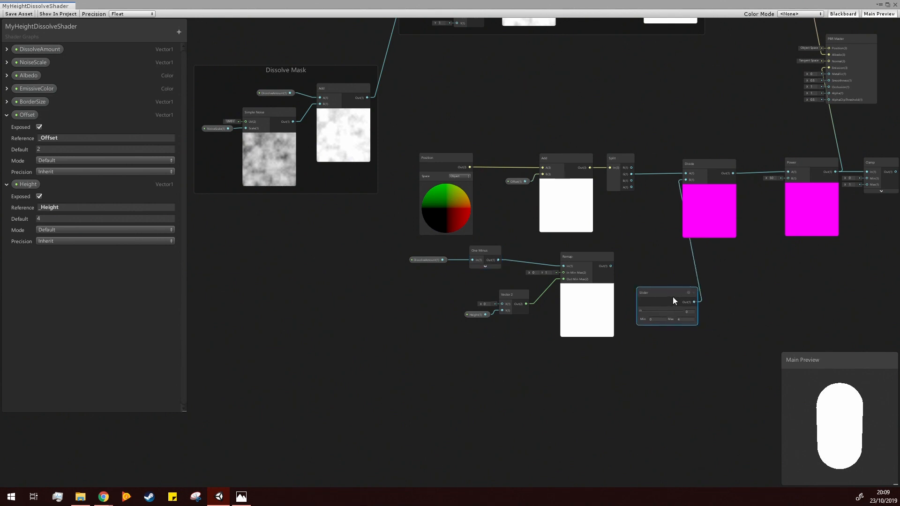
click(662, 320)
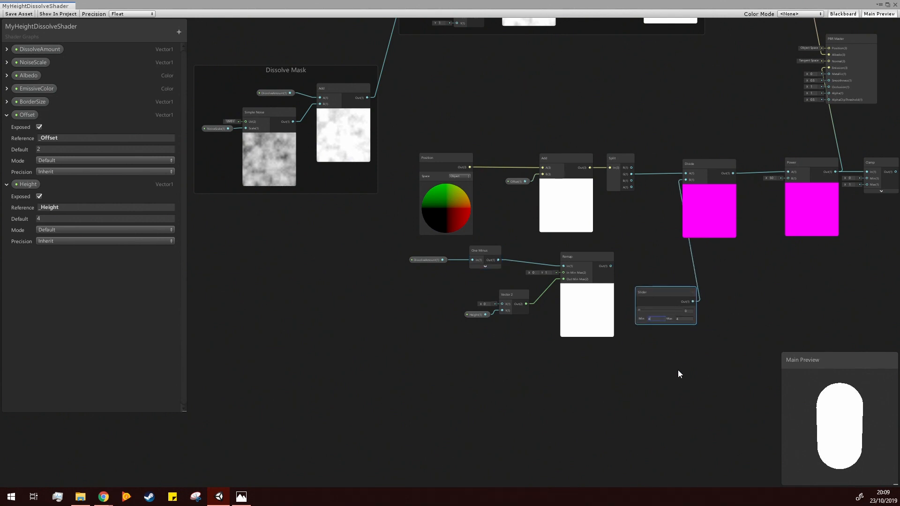
text(4)
click(688, 319)
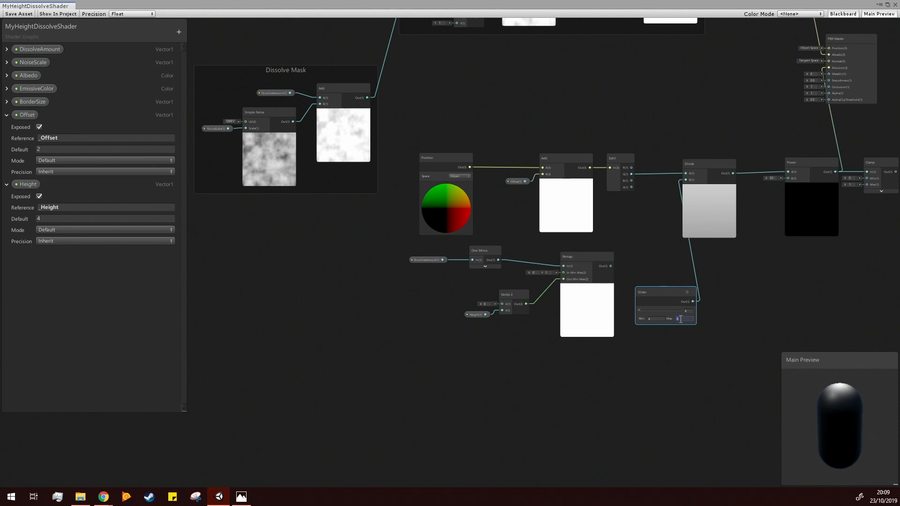
click(747, 319)
Delete the Slider node and connect Remap's output to the Divide node's B input.
click(659, 294)
key(Delete)
drag(611, 266, 686, 180)
Connect the Clamp node's output to the PBR Master's Emission input.
middle_drag(753, 308, 696, 310)
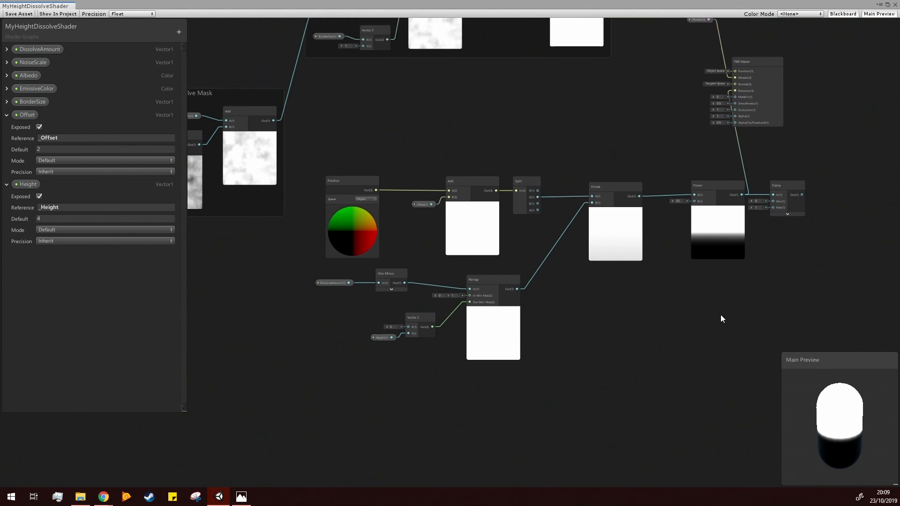
click(774, 199)
drag(775, 200, 703, 96)
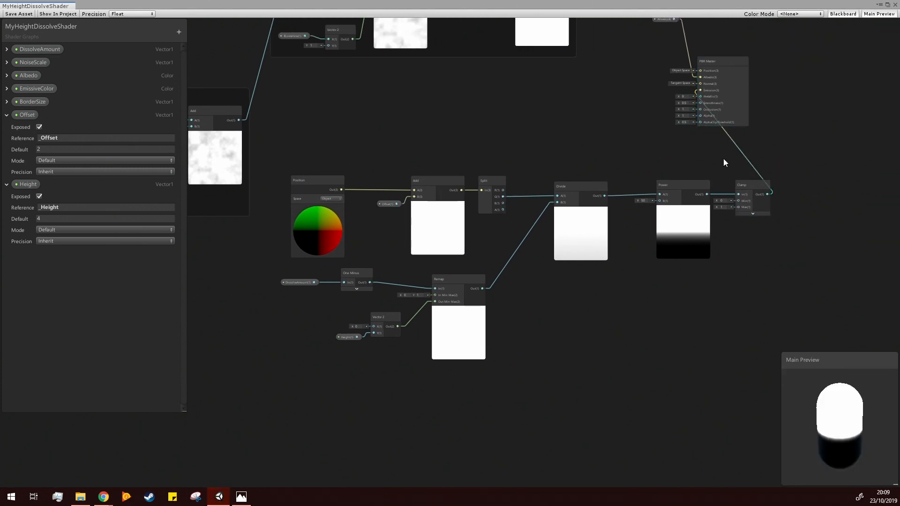
Rotate the preview capsule, try 10 as the Power node's B value and undo that change.
mouse_move(853, 401)
mouse_down()
mouse_move(849, 427)
mouse_move(832, 423)
mouse_move(842, 431)
mouse_up()
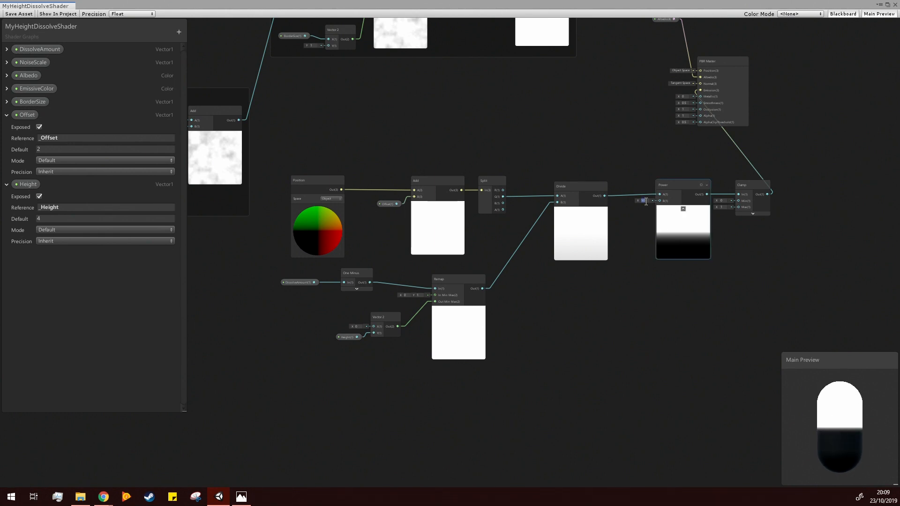
text(10)
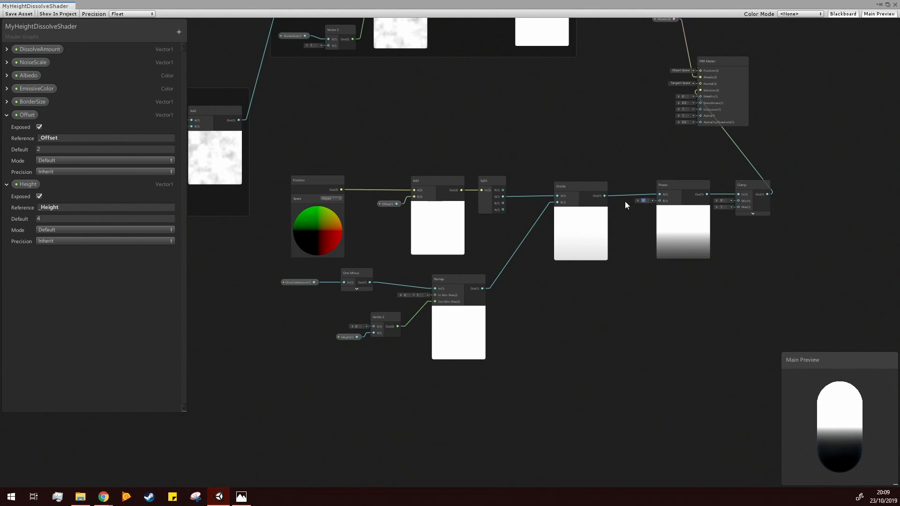
key(ctrl+z)
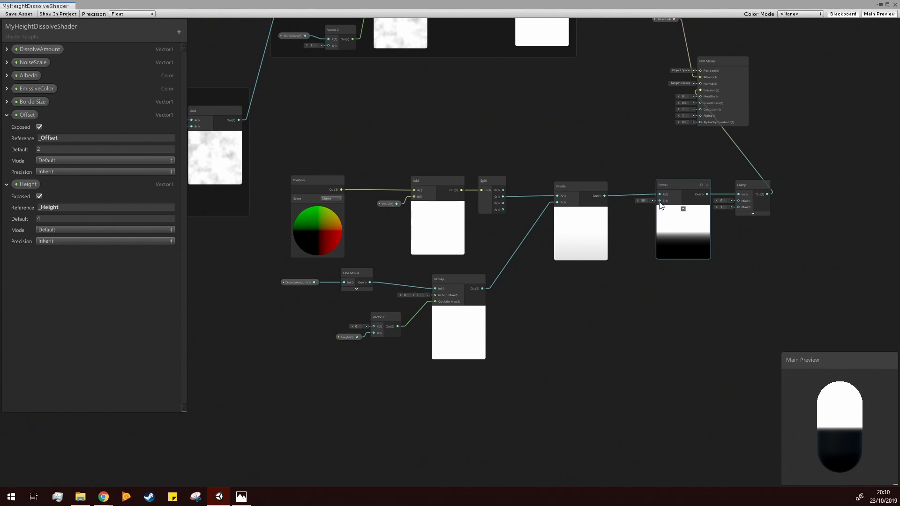
Add an exposed Vector1 property named MaskGradient with the reference _MaskGradient.
click(180, 30)
click(195, 35)
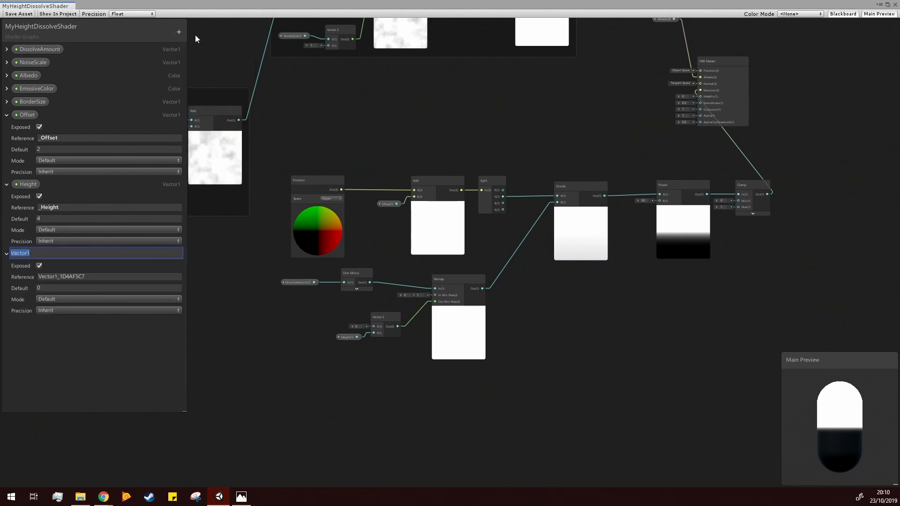
text(MaskGradient)
key(Return)
key(a)
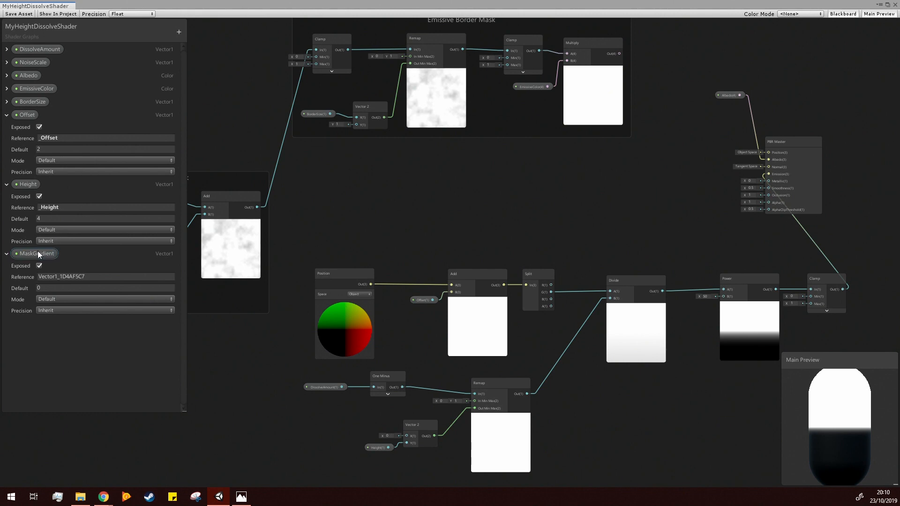
click(99, 277)
text(_)
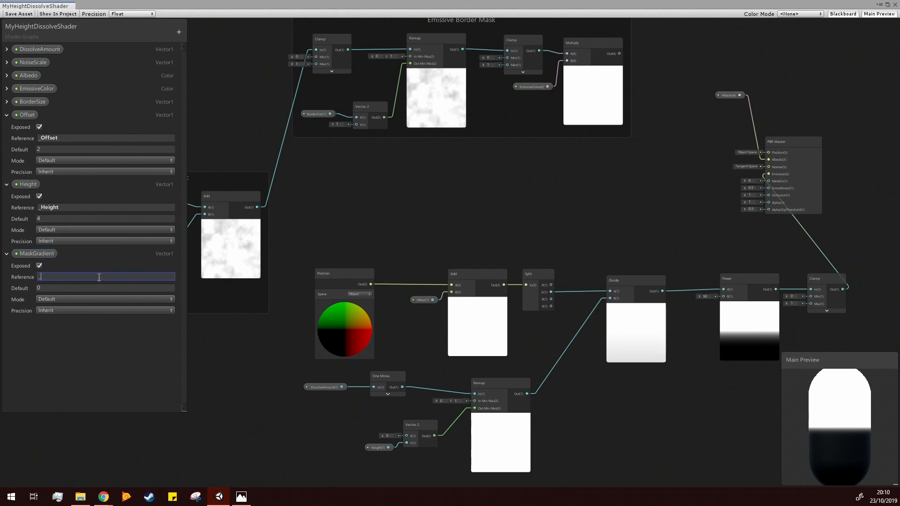
text(MaskGradient)
key(Return)
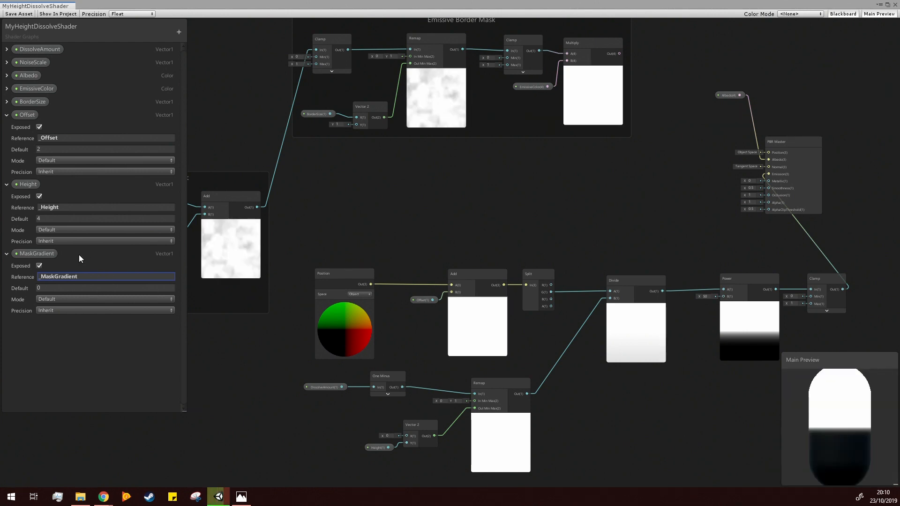
Place the MaskGradient property in the graph beside the Power node and connect it to Power's B input.
middle_drag(727, 407, 594, 399)
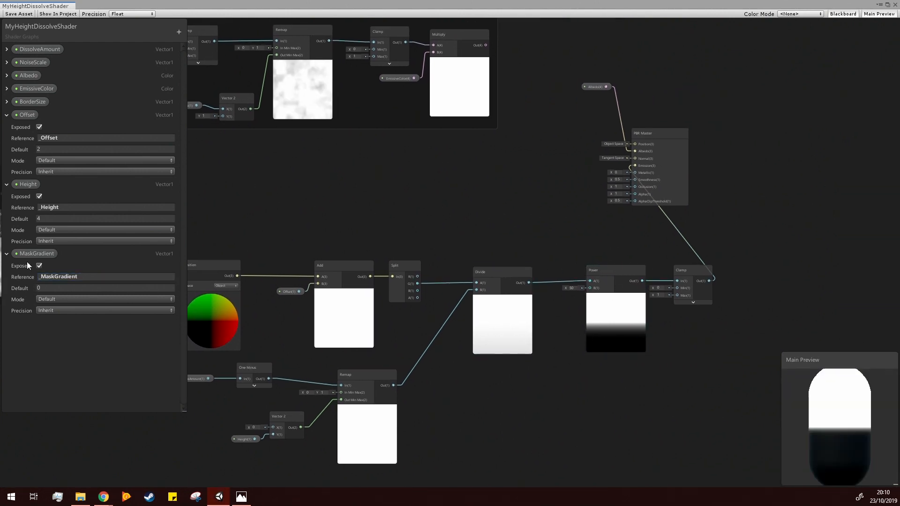
drag(593, 384, 592, 288)
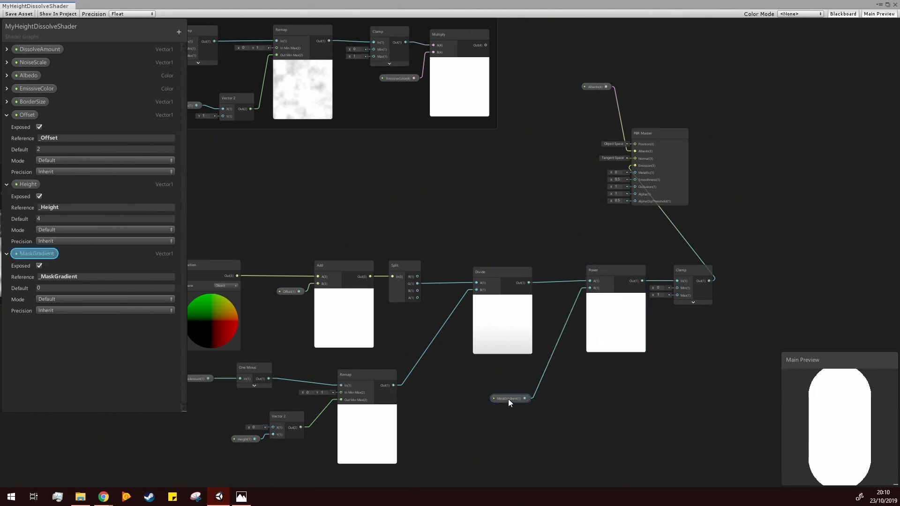
drag(508, 398, 571, 339)
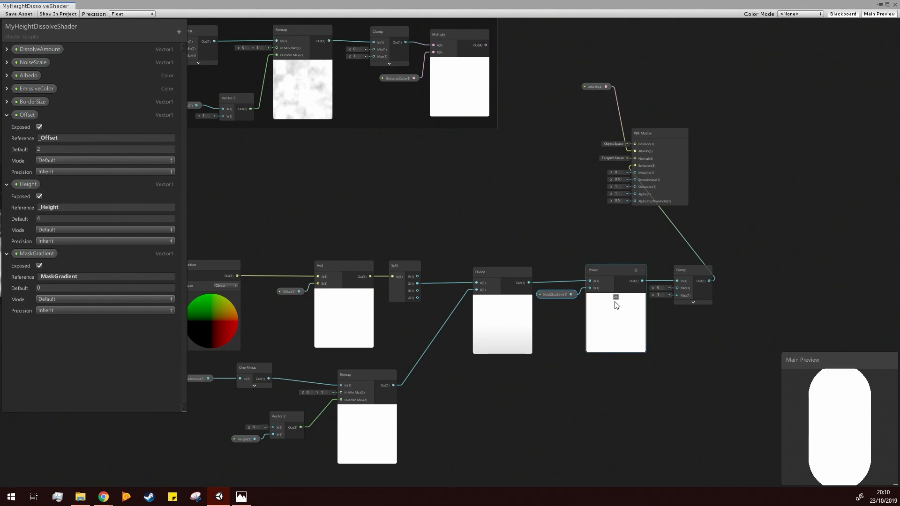
Group all the height calculation nodes, from Position and DissolveAmount through to Clamp, and title the group Height Mask.
scroll(615, 302, down, 3)
scroll(615, 302, up, 2)
middle_drag(627, 390, 687, 283)
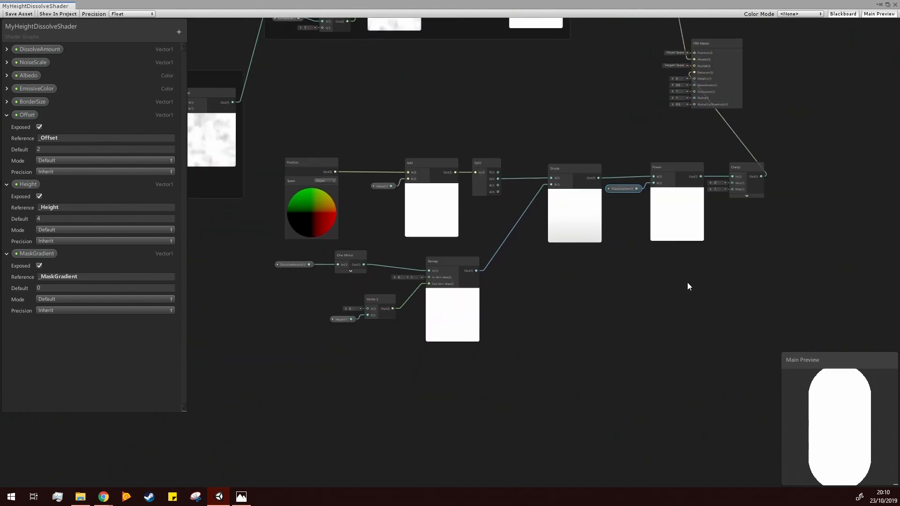
drag(263, 114, 776, 411)
right_click(429, 165)
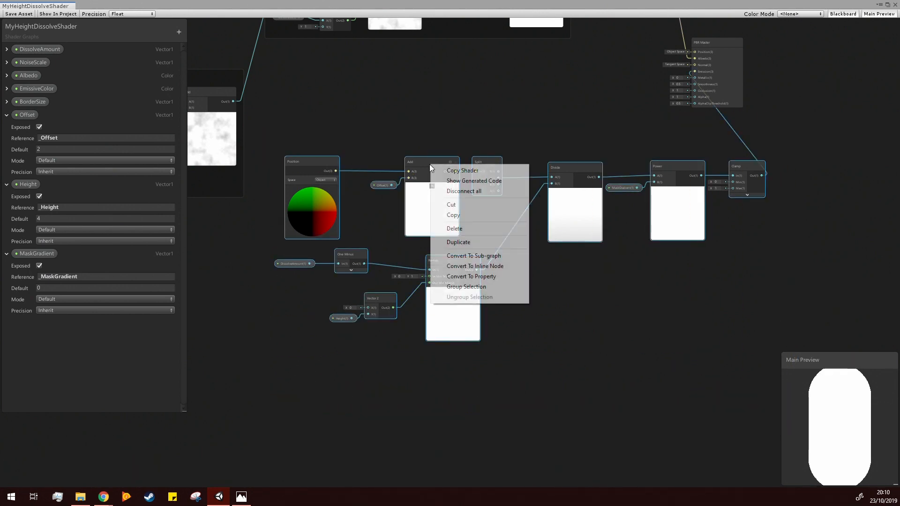
click(473, 286)
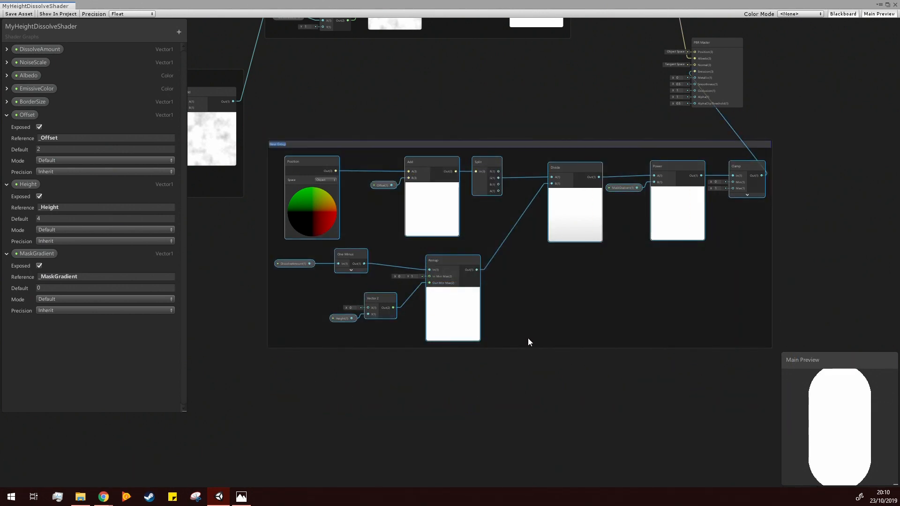
text(Height Mask)
key(Return)
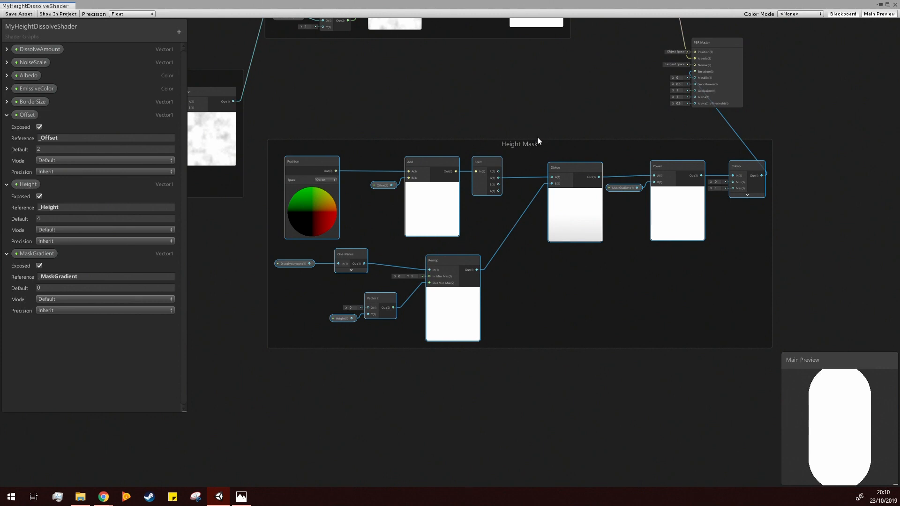
Move the Height Mask group directly beneath the Dissolve Mask group, leaving a gap between them.
drag(537, 142, 318, 196)
middle_drag(377, 149, 665, 122)
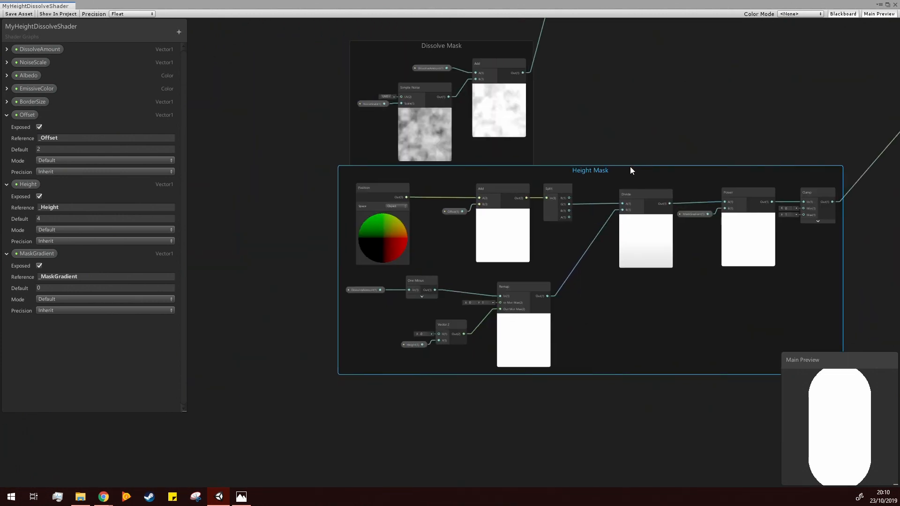
drag(631, 171, 466, 200)
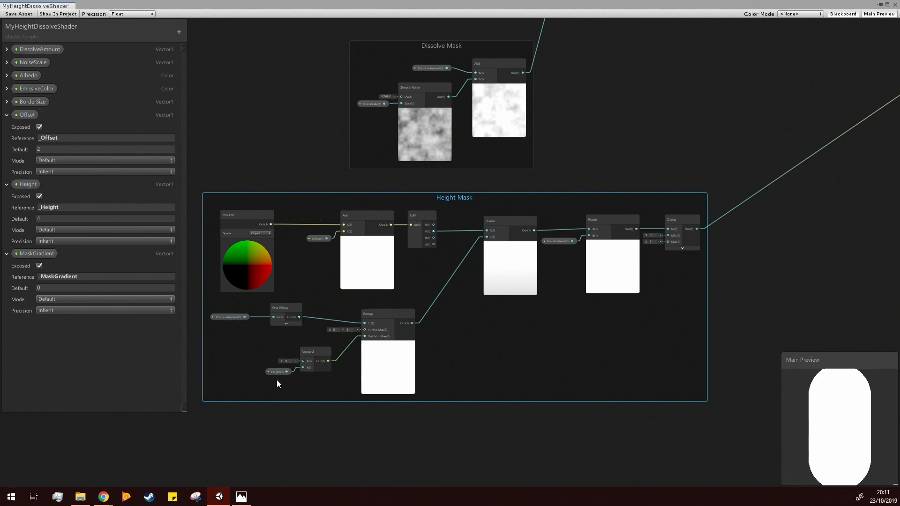
middle_drag(596, 146, 508, 222)
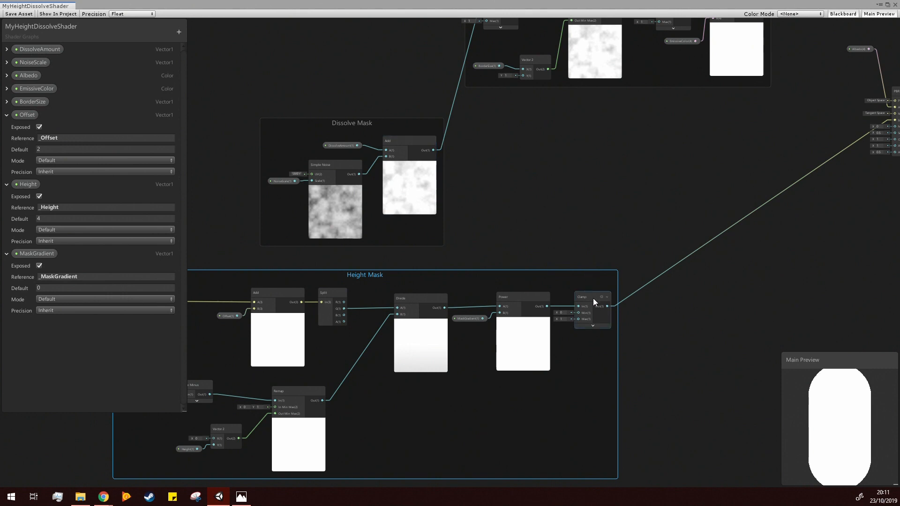
Replace DissolveAmount and the old Add node in the Dissolve Mask group with a new Add node fed by Simple Noise.
middle_drag(378, 263, 412, 271)
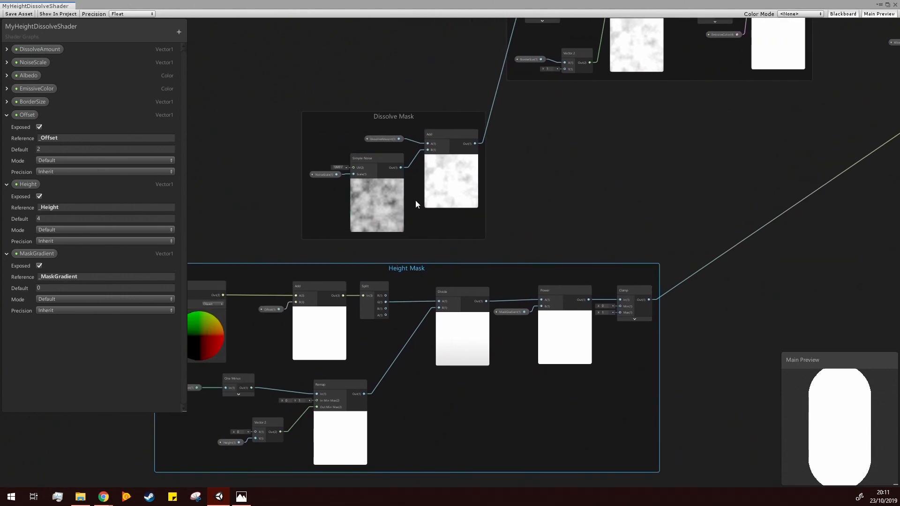
drag(401, 167, 411, 167)
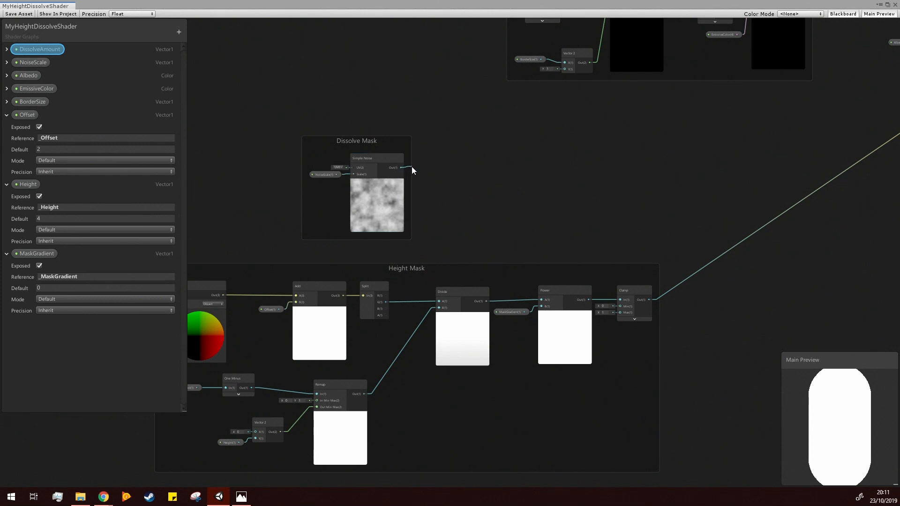
text(ad)
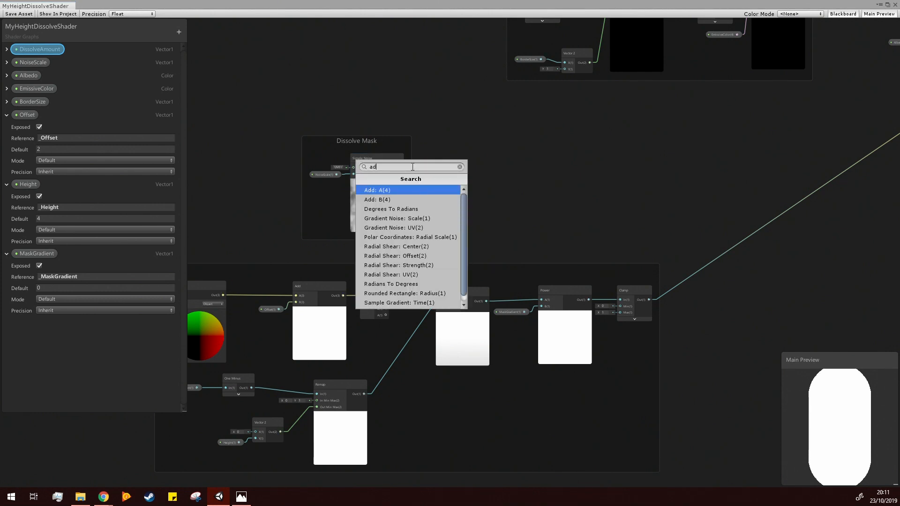
text(d)
key(Return)
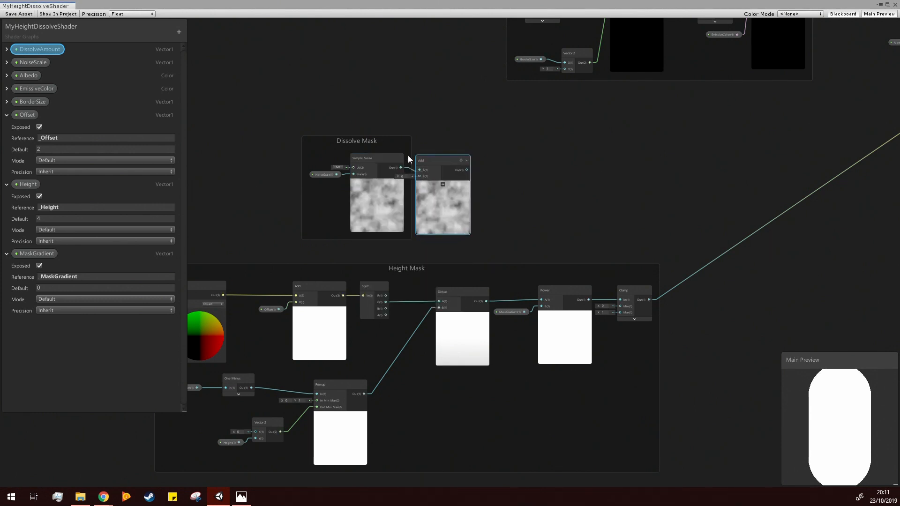
drag(419, 160, 457, 156)
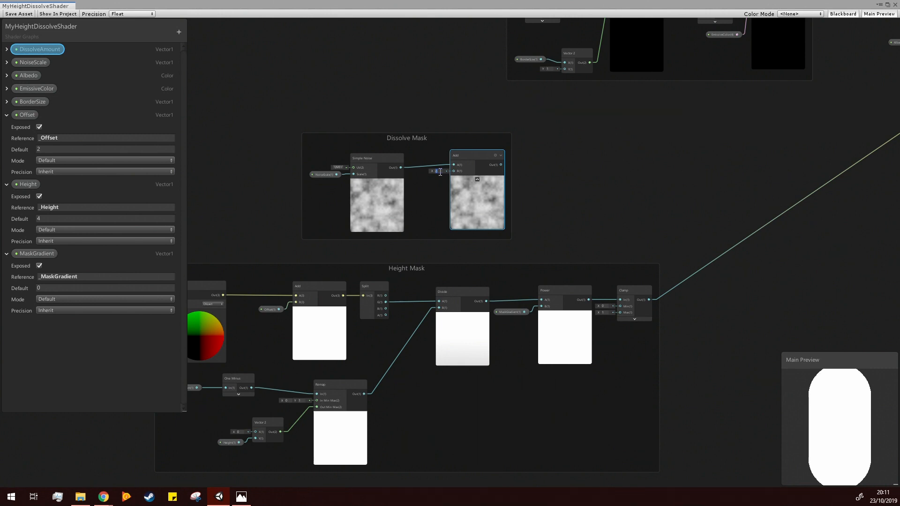
Adjust the constant B input of the Dissolve Mask group's new Add node, trying values of 1 and 0.1.
text(1)
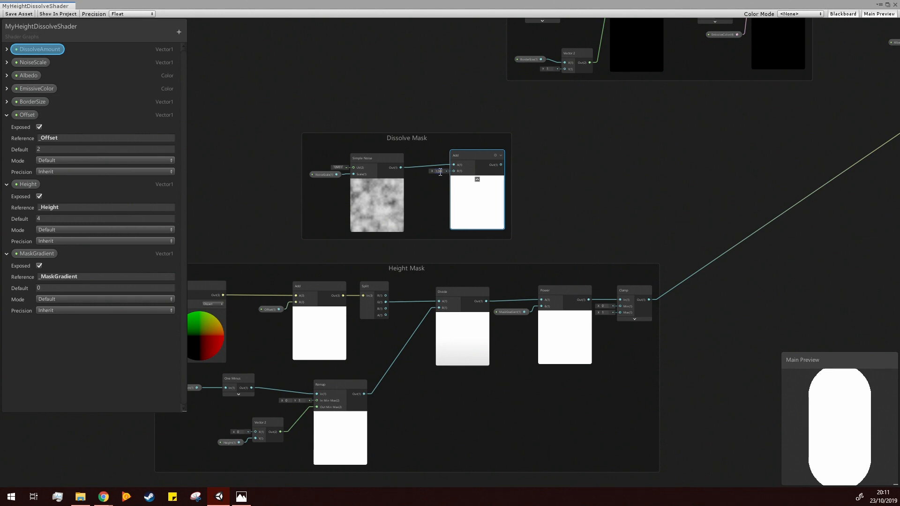
key(BackSpace)
text(0.1)
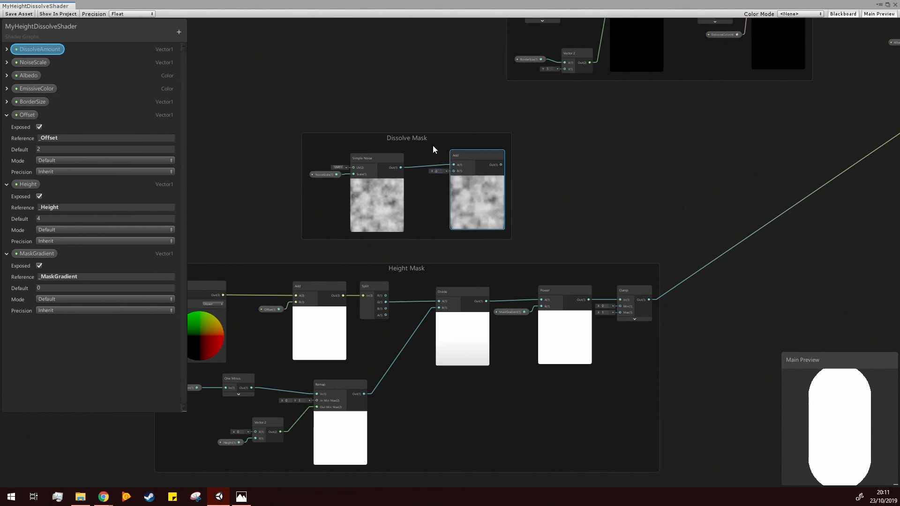
mouse_move(483, 153)
text(1)
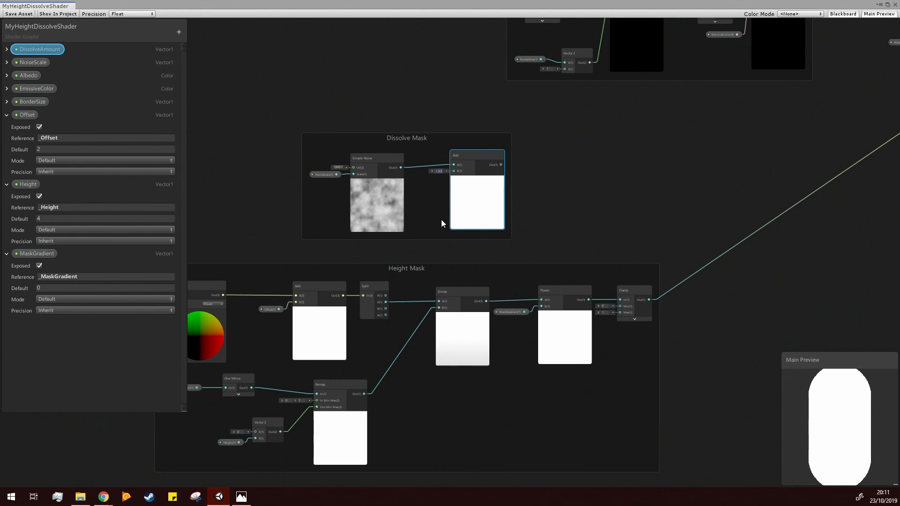
Multiply the Add output by the Height Mask's Clamp output in a new Multiply node and connect it to the PBR Master's AlphaClipThreshold.
drag(471, 159, 544, 167)
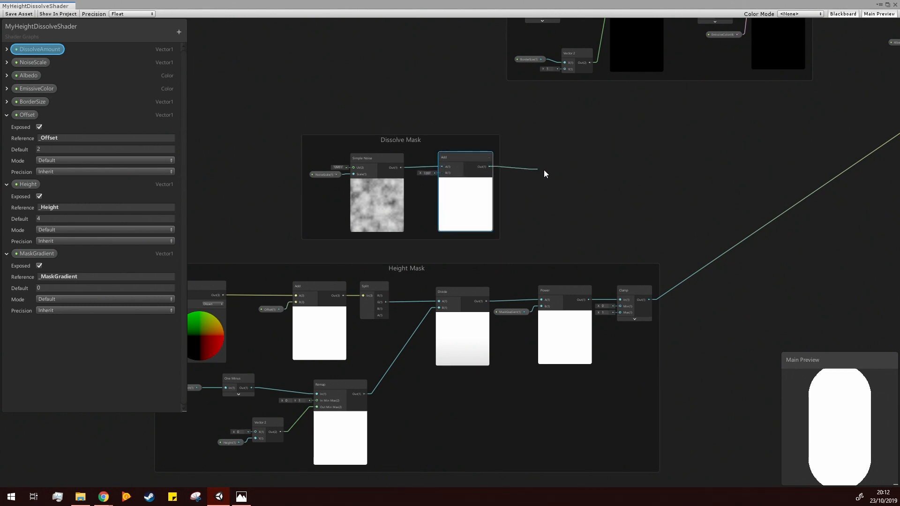
text(mult)
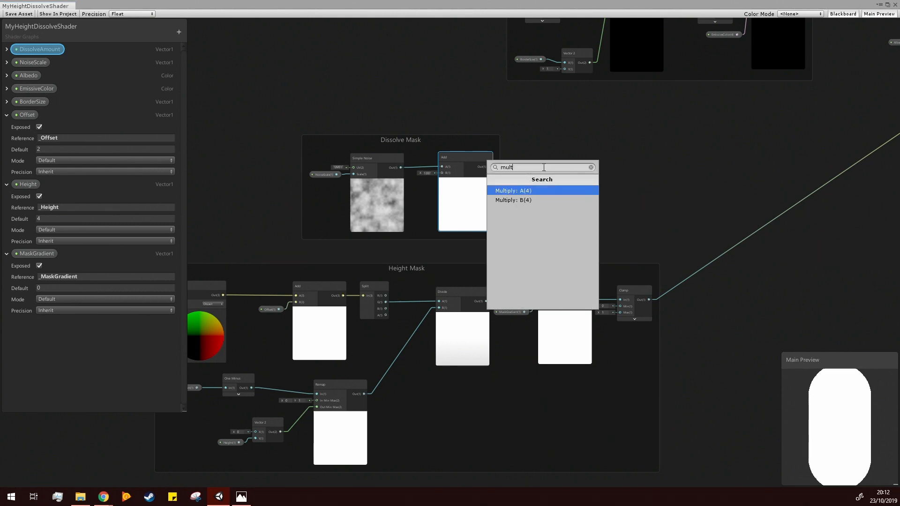
key(Return)
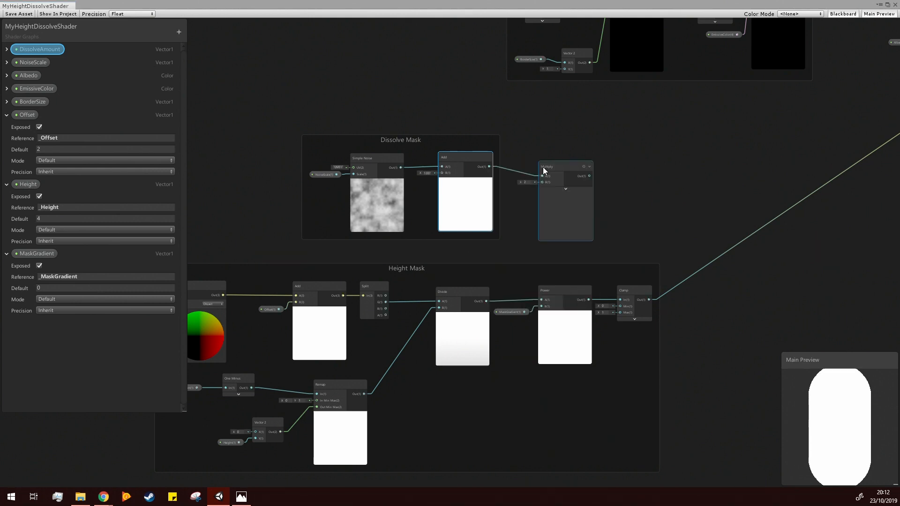
mouse_move(567, 170)
mouse_down()
mouse_move(484, 170)
mouse_move(572, 159)
mouse_up()
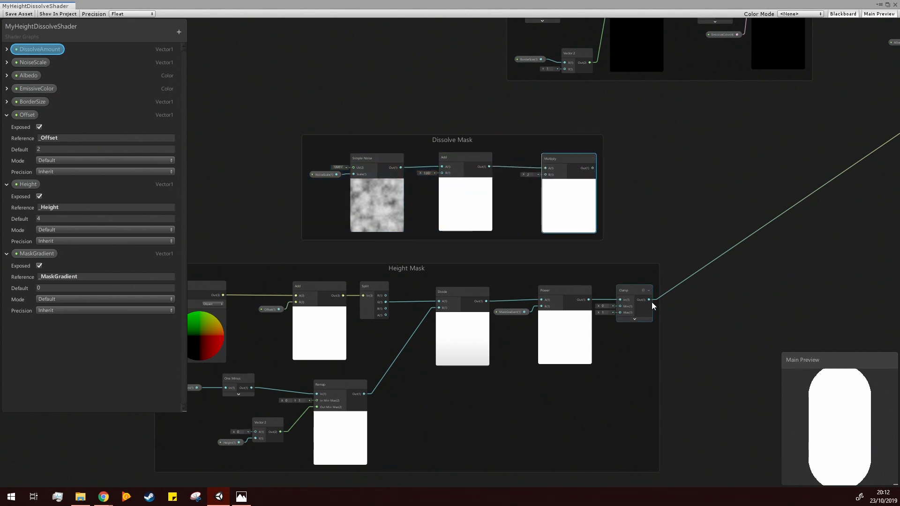
drag(650, 300, 816, 147)
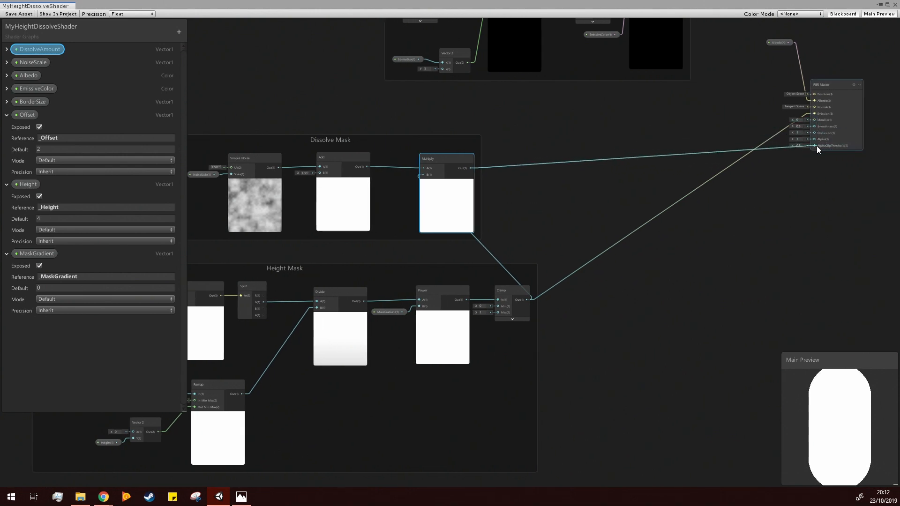
Connect the Dissolve Mask's Multiply output to the Emissive Border Mask's first Clamp input, and reposition the Dissolve Mask and Height Mask groups.
drag(470, 169, 405, 69)
key(f)
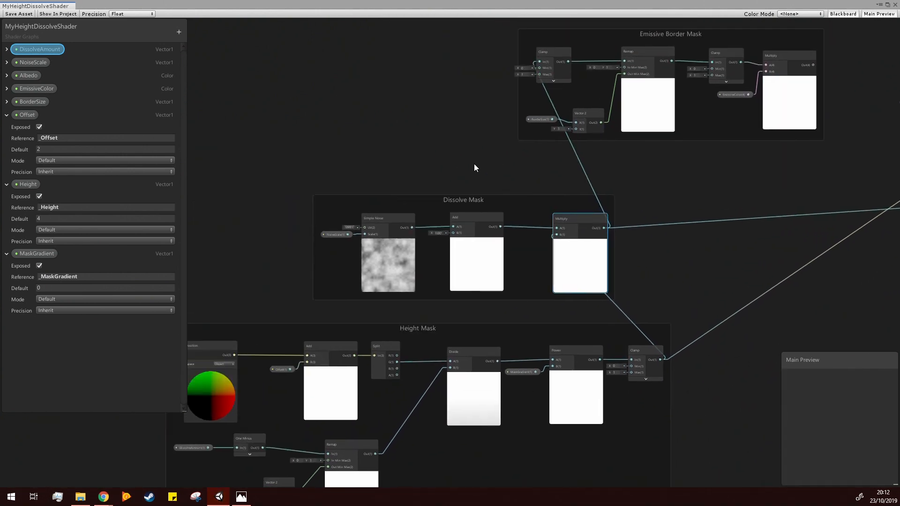
middle_drag(474, 168, 567, 116)
drag(561, 131, 389, 113)
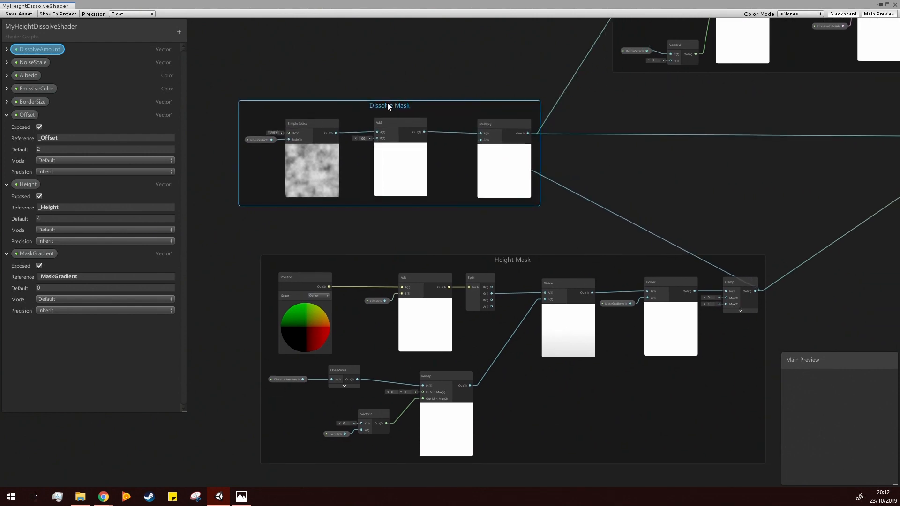
drag(513, 261, 294, 235)
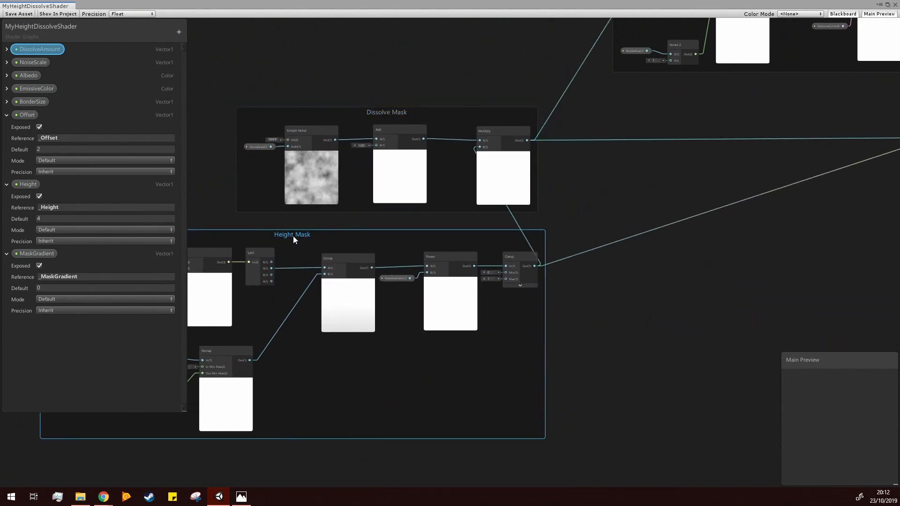
Connect the Emissive Border Mask's Multiply output to the PBR Master's Emission and shift the Height Mask group farther left.
middle_drag(769, 273, 468, 379)
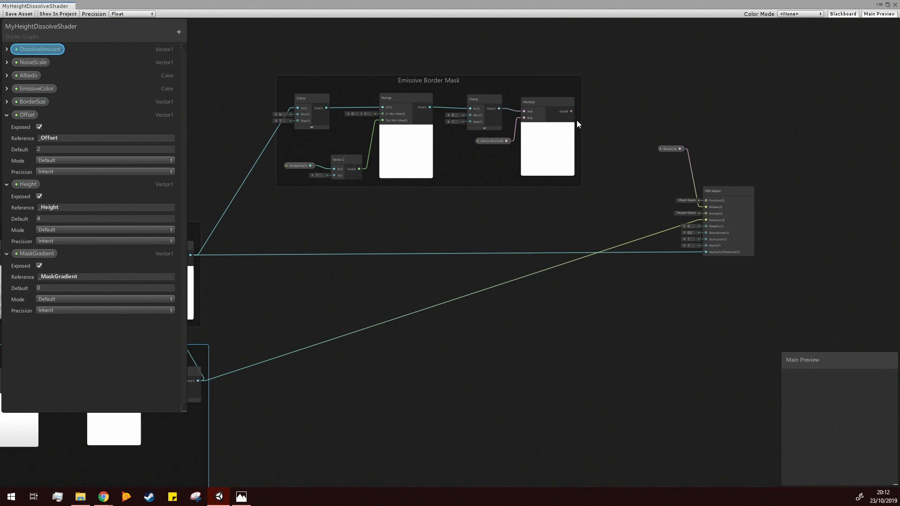
drag(572, 111, 708, 220)
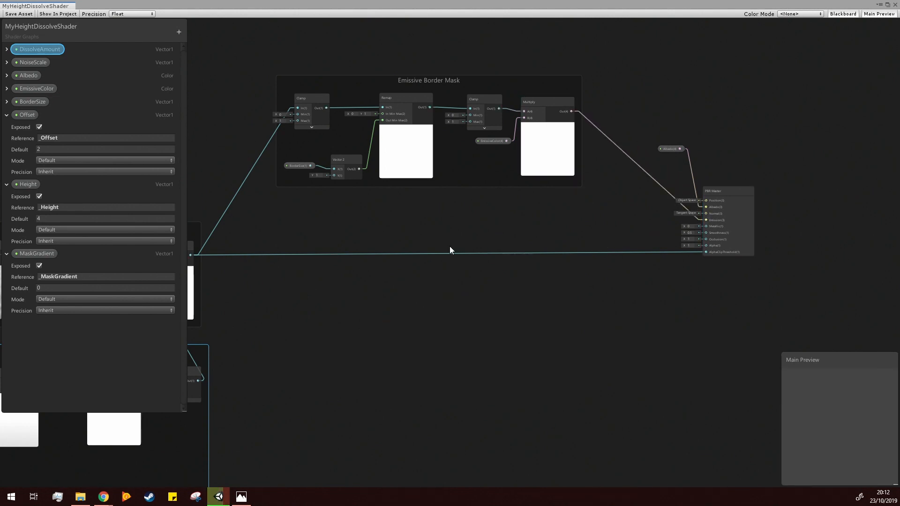
middle_drag(375, 265, 814, 193)
middle_drag(752, 239, 867, 192)
drag(510, 230, 441, 226)
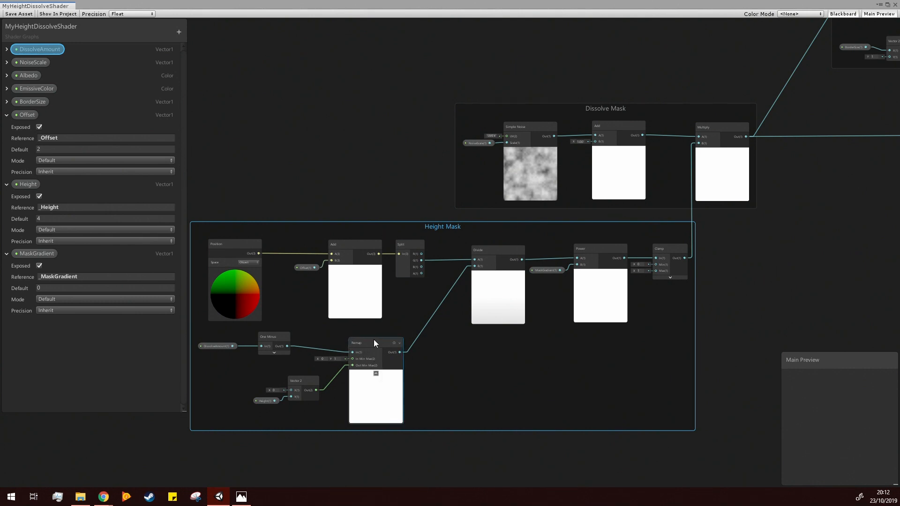
Pull the Remap, One Minus, DissolveAmount, Vector 2 and Height nodes closer together beneath the main chain in the Height Mask group.
drag(364, 343, 419, 320)
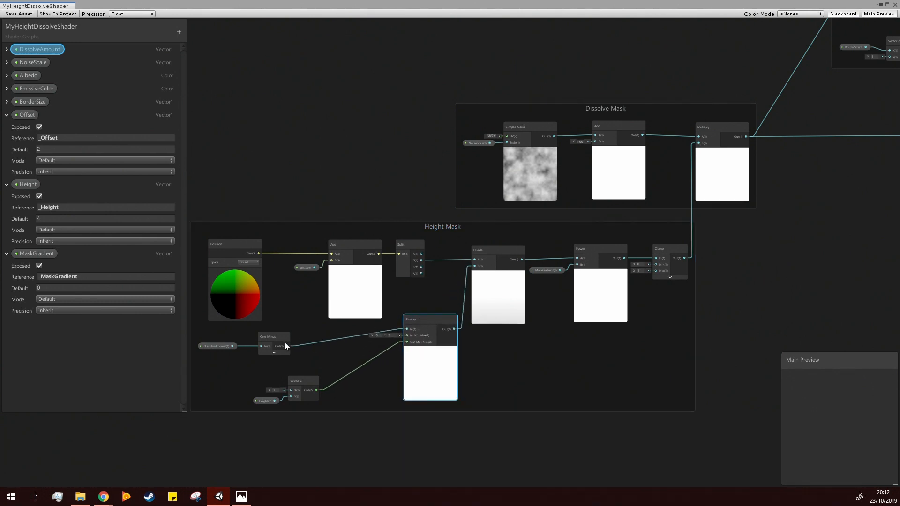
drag(276, 338, 341, 331)
drag(428, 329, 428, 348)
drag(345, 336, 352, 341)
drag(214, 351, 300, 349)
drag(255, 397, 369, 376)
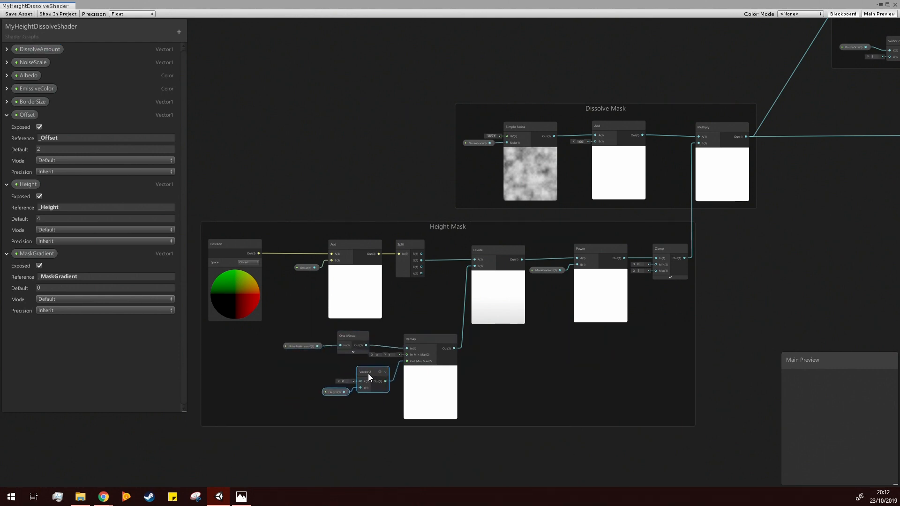
Compact the Height Mask group by moving Position toward Add, placing Offset beneath Position, and realigning the Divide, Remap and Vector 2 nodes.
drag(231, 248, 257, 249)
drag(308, 268, 274, 332)
drag(264, 237, 284, 253)
click(297, 252)
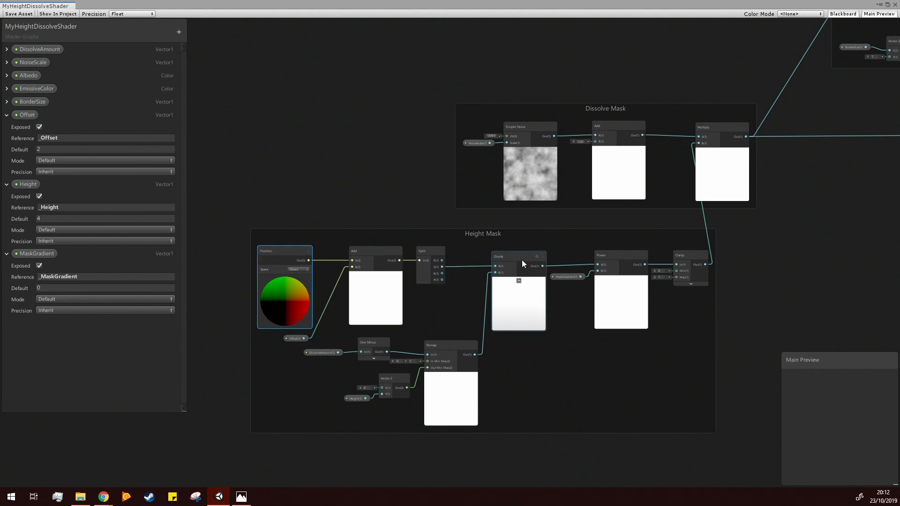
drag(522, 260, 517, 258)
drag(444, 349, 448, 349)
drag(395, 380, 392, 381)
drag(334, 379, 372, 380)
drag(287, 351, 311, 254)
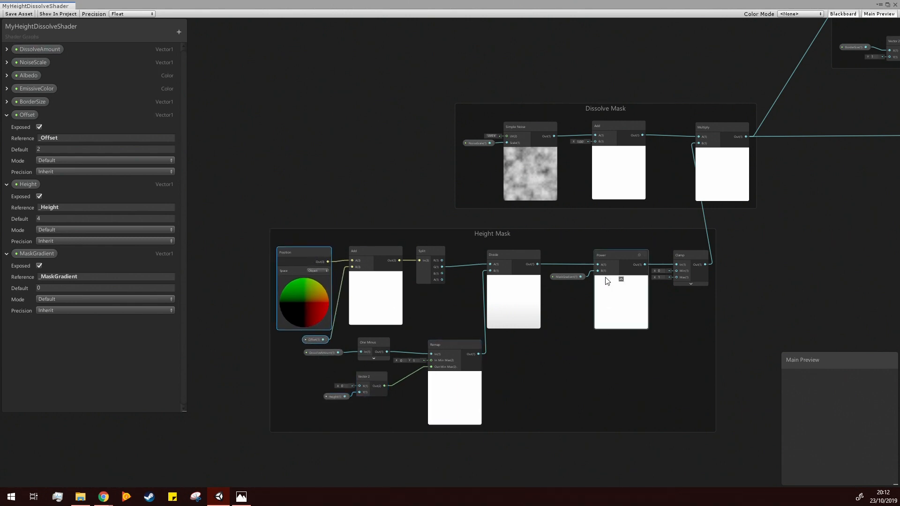
Review the Height Mask node chain through Divide, Power and Clamp, highlighting the DissolveAmount and Height branch that feeds Remap.
scroll(607, 350, up, 3)
middle_drag(606, 349, 598, 298)
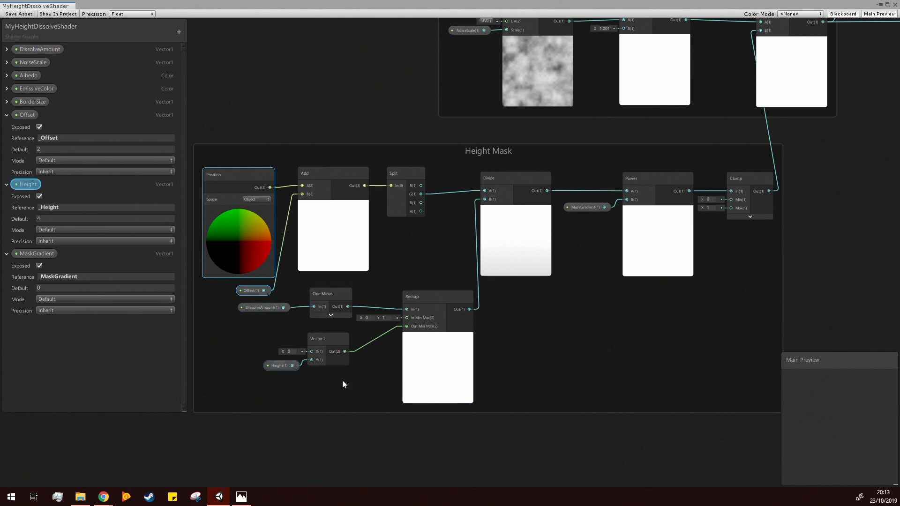
click(487, 404)
drag(488, 404, 244, 308)
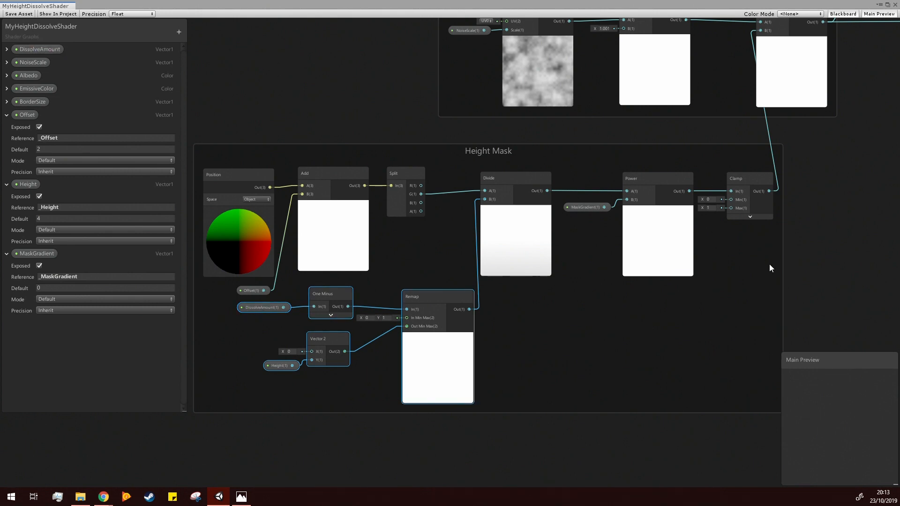
click(592, 305)
middle_drag(596, 240, 542, 248)
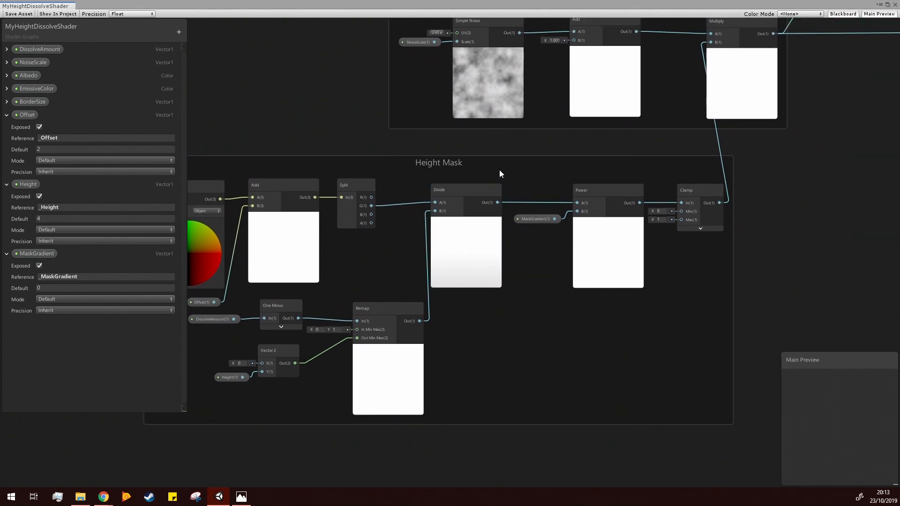
drag(497, 202, 550, 178)
middle_drag(701, 287, 639, 306)
middle_drag(658, 272, 634, 288)
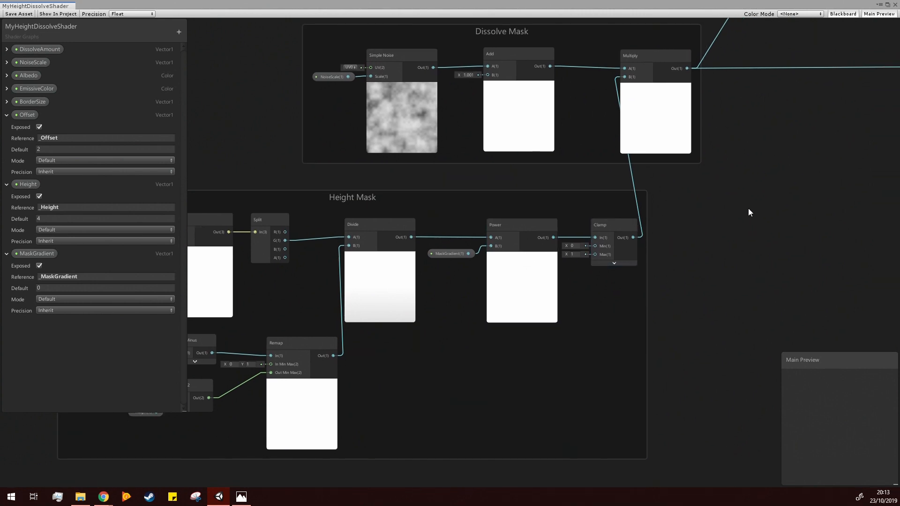
middle_drag(749, 211, 674, 296)
Move the Dissolve Mask group farther right so its Multiply node lies beyond the Height Mask group's Clamp node.
drag(471, 115, 526, 117)
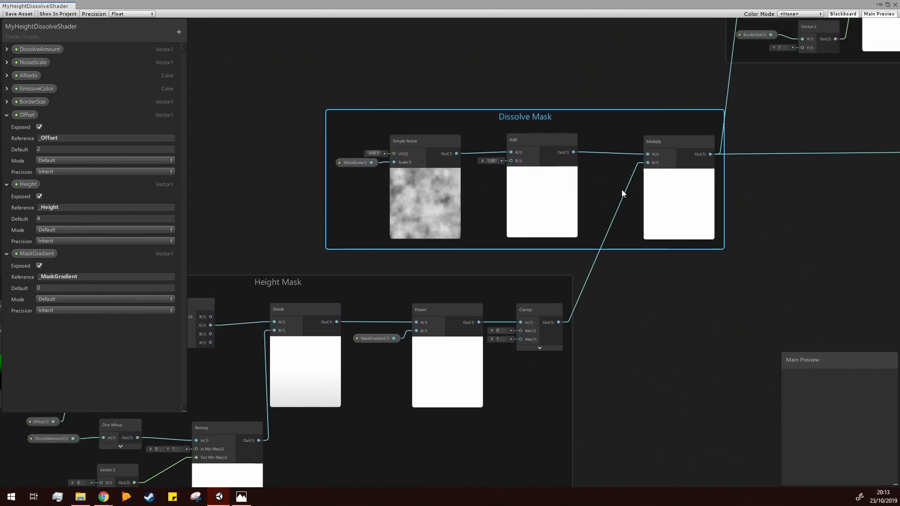
middle_drag(566, 148, 516, 177)
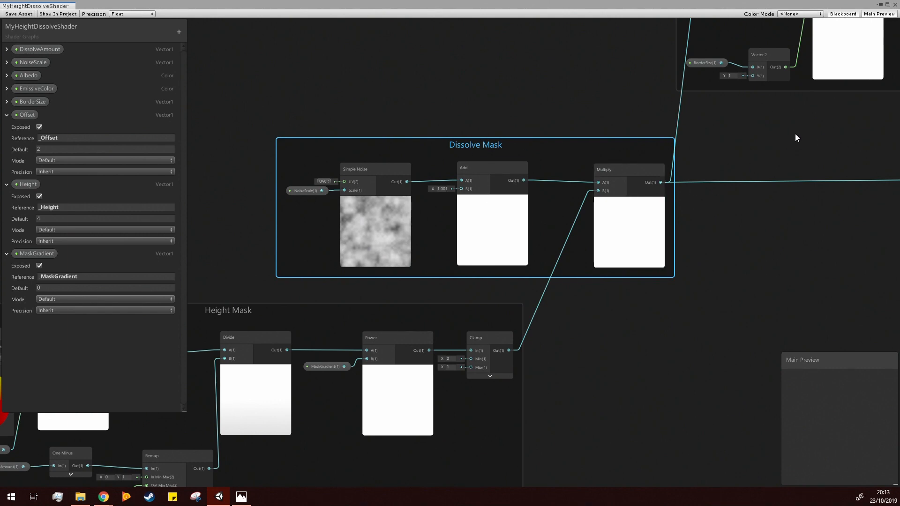
middle_drag(849, 140, 494, 302)
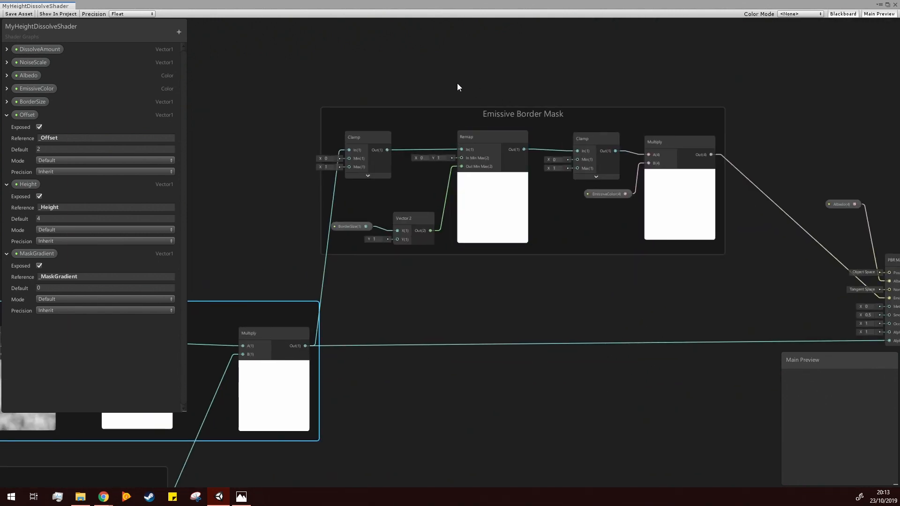
middle_drag(781, 305, 541, 232)
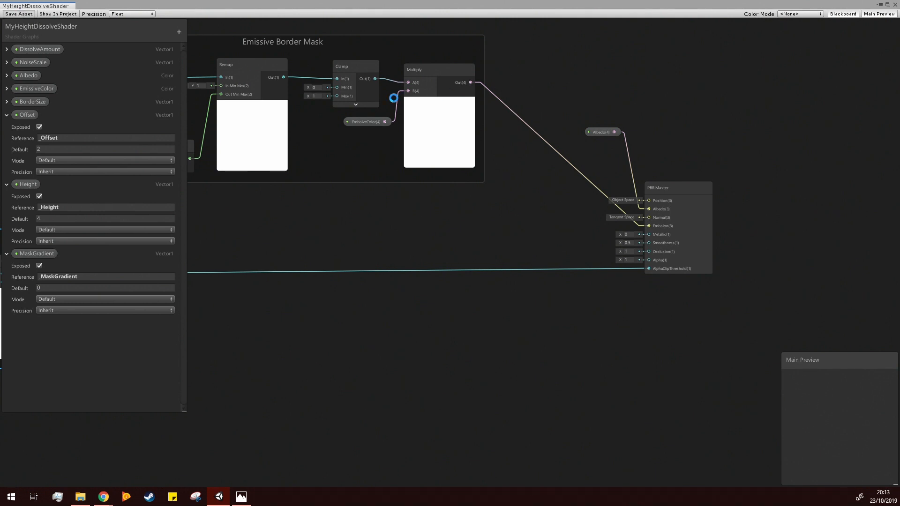
Save the shader asset, reveal it in the project and clear the console messages.
click(55, 13)
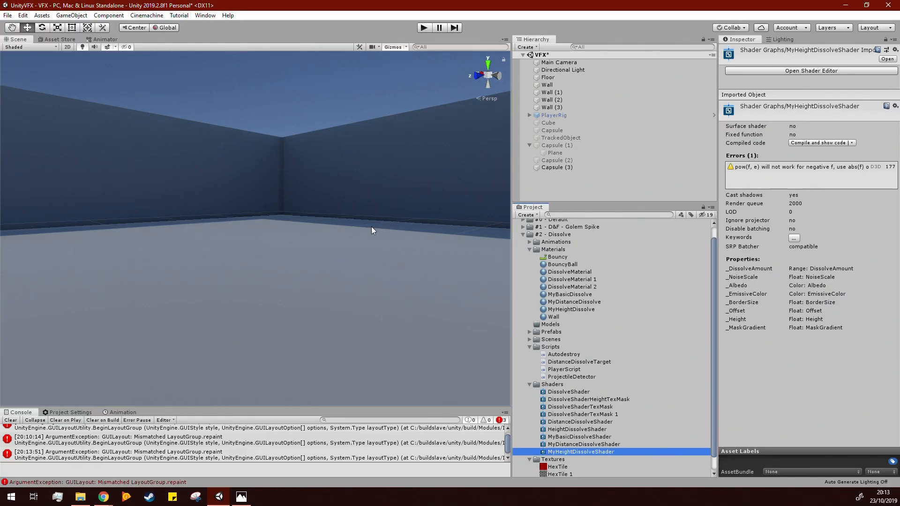
click(10, 420)
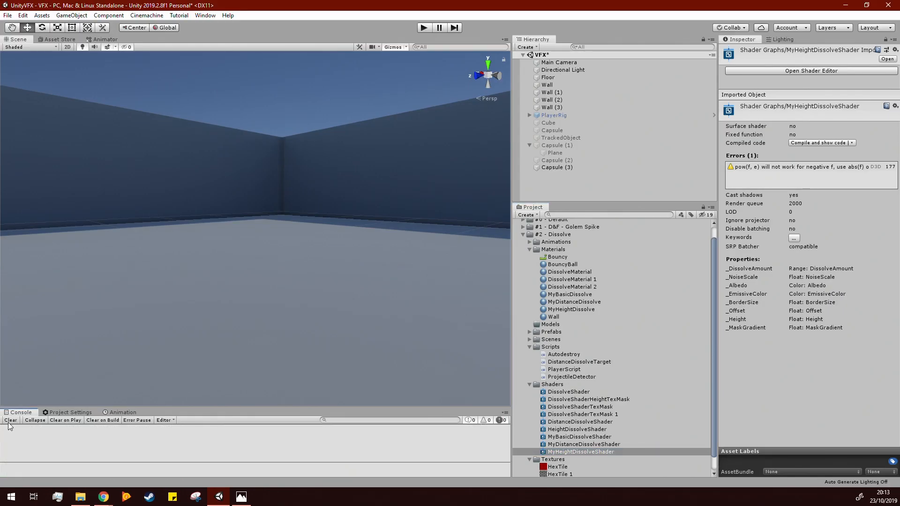
Select Capsule (3), expand its MyHeightDissolve material properties and widen the inspector.
click(562, 168)
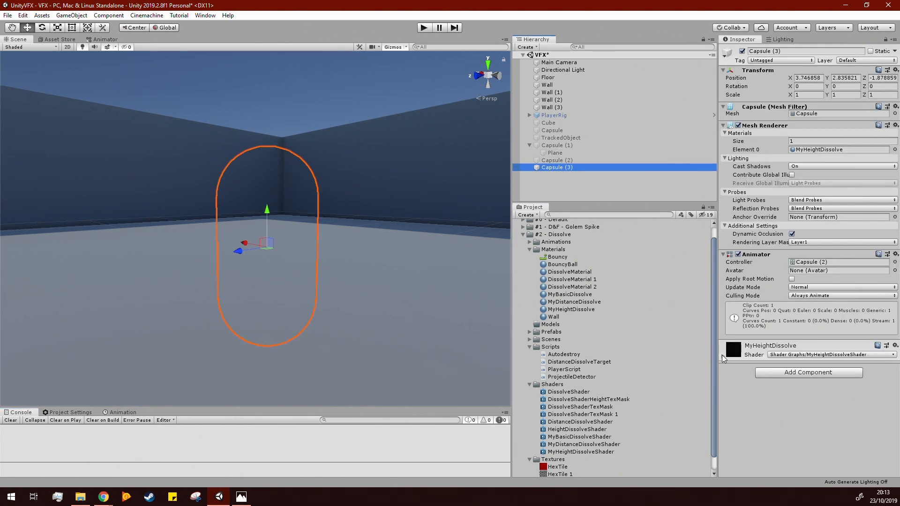
click(722, 355)
drag(718, 354, 684, 353)
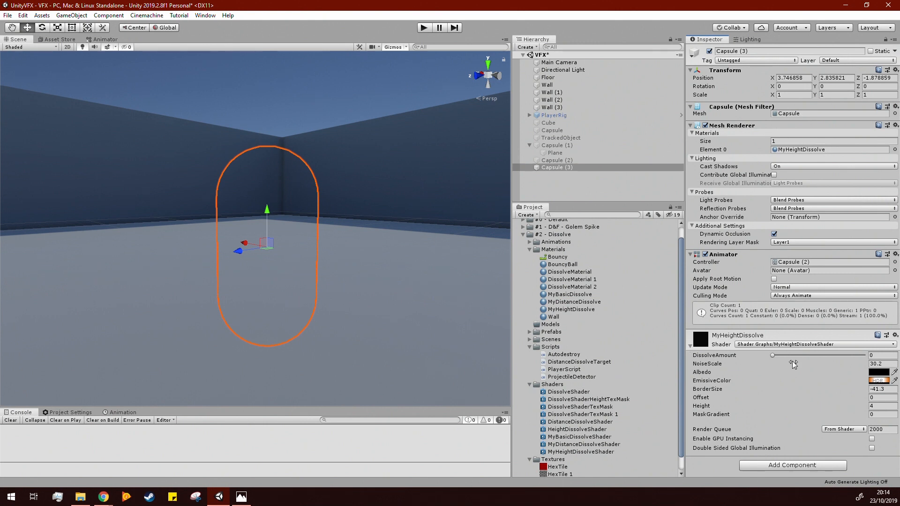
Set the MyHeightDissolve material's Offset to 1, MaskGradient to 50 and Height to 4.5, keeping DissolveAmount at 0.
drag(772, 357, 740, 365)
click(884, 398)
click(880, 415)
text(5)
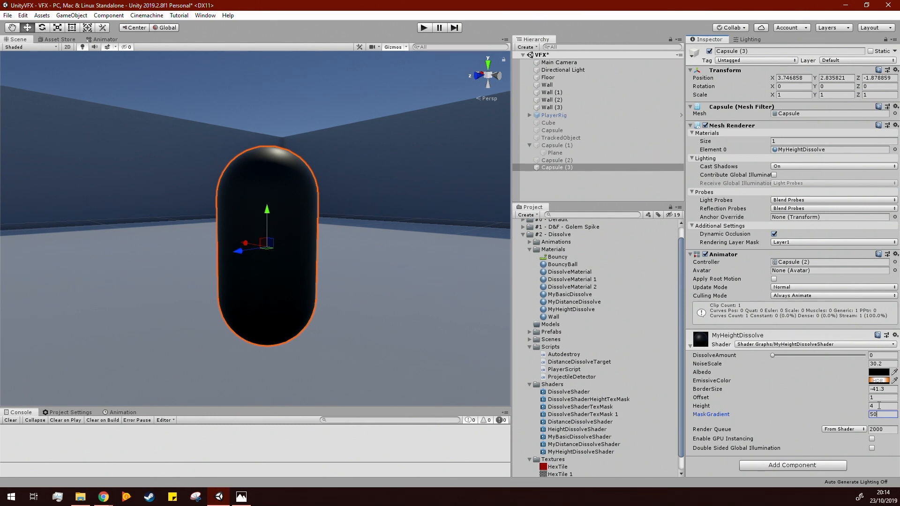
click(880, 406)
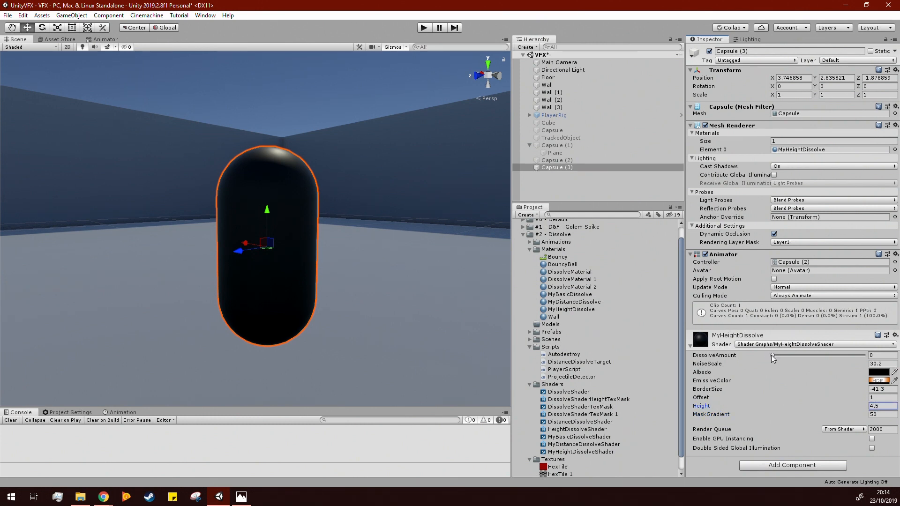
Sweep the material's DissolveAmount to preview the dissolve on the capsule and return it to 0.
drag(772, 355, 746, 371)
drag(773, 355, 781, 386)
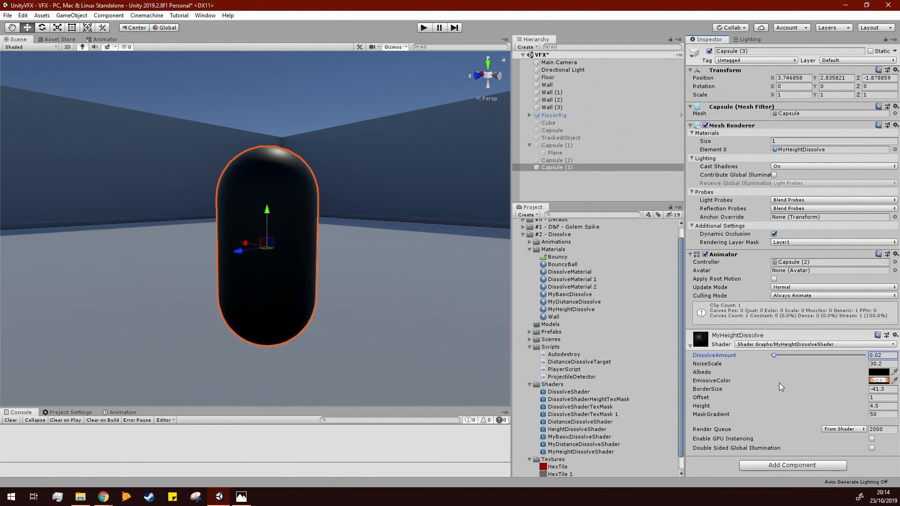
drag(774, 355, 744, 354)
Raise DissolveAmount to 0.66 and tune BorderSize to -1.21, trying values of 0.4 and -13.9 along the way.
drag(855, 389, 14, 394)
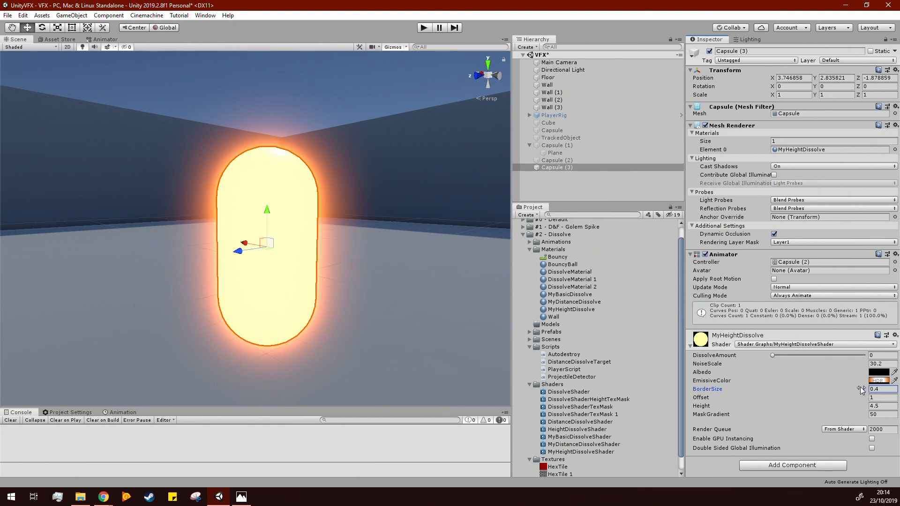
drag(859, 389, 839, 391)
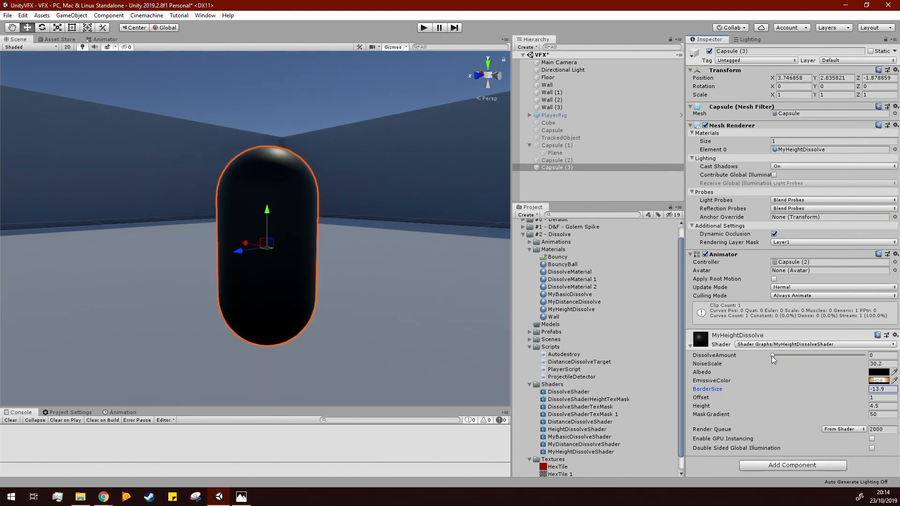
drag(772, 355, 834, 359)
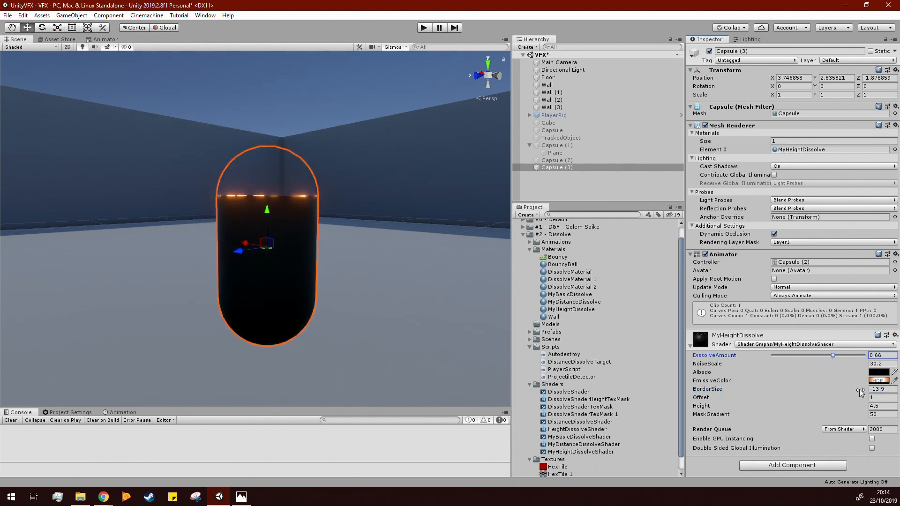
drag(859, 389, 173, 386)
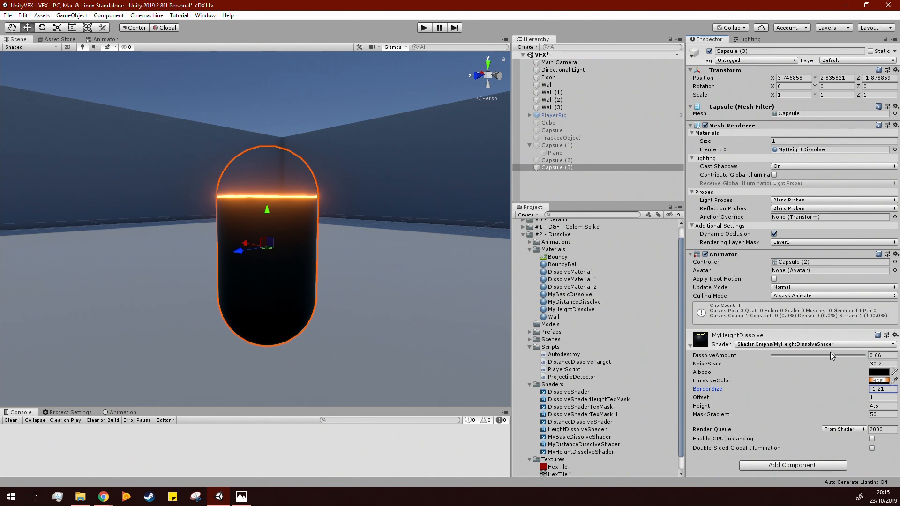
Set MaskGradient to 17.8 and NoiseScale to 243.7, varying DissolveAmount to preview the dissolve edge.
mouse_move(833, 356)
mouse_down()
mouse_move(818, 364)
mouse_move(858, 364)
mouse_move(830, 370)
mouse_up()
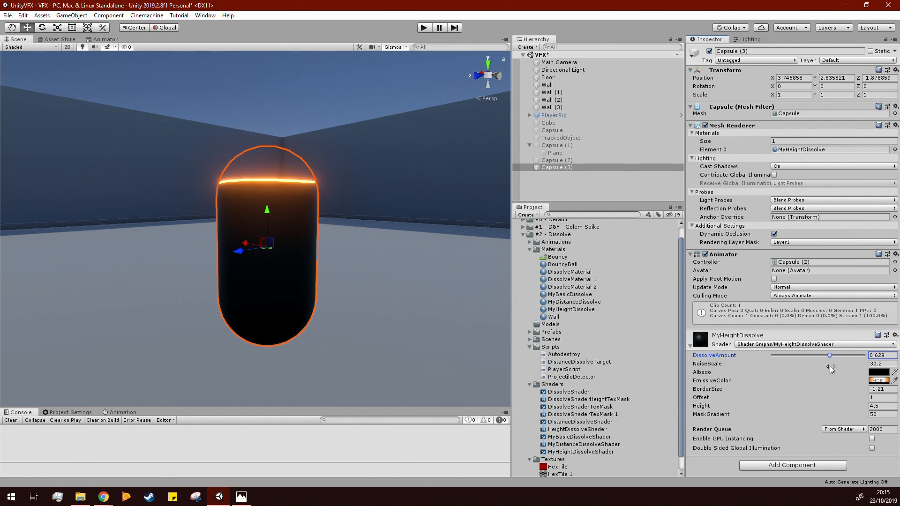
click(862, 416)
drag(863, 416, 730, 417)
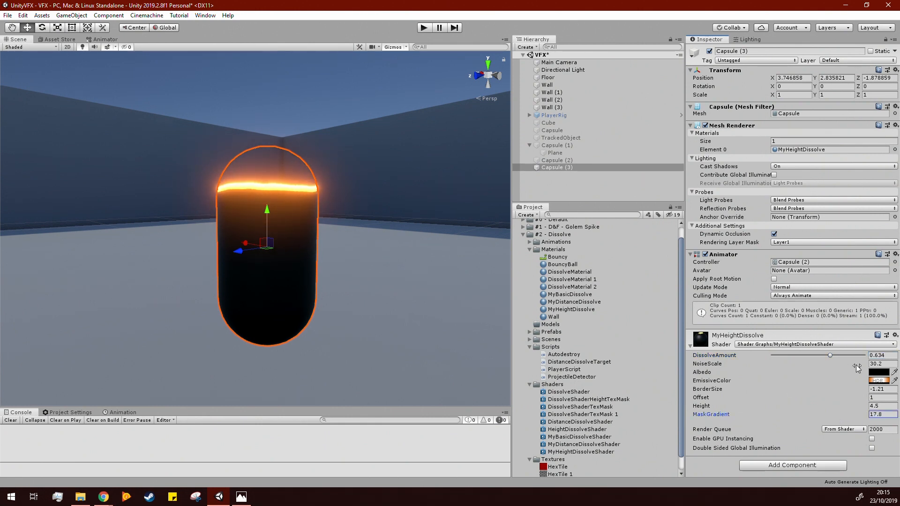
drag(856, 364, 445, 369)
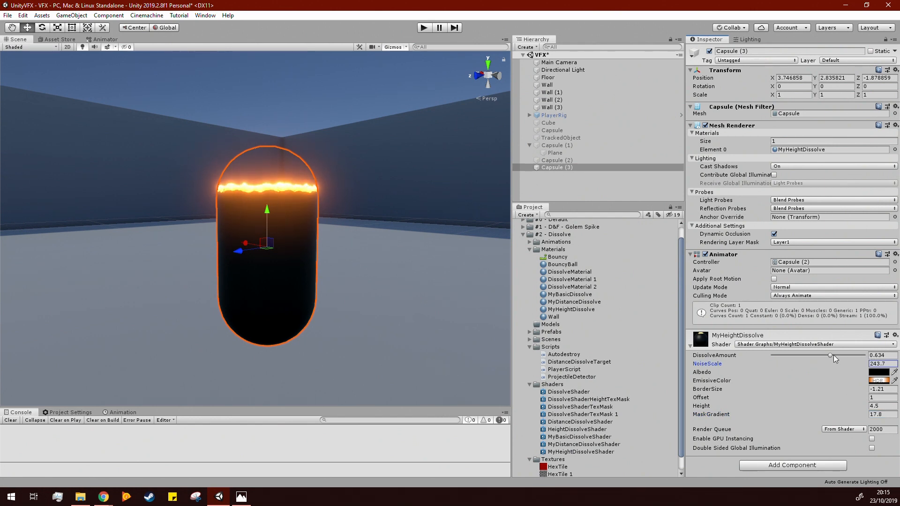
drag(834, 355, 863, 384)
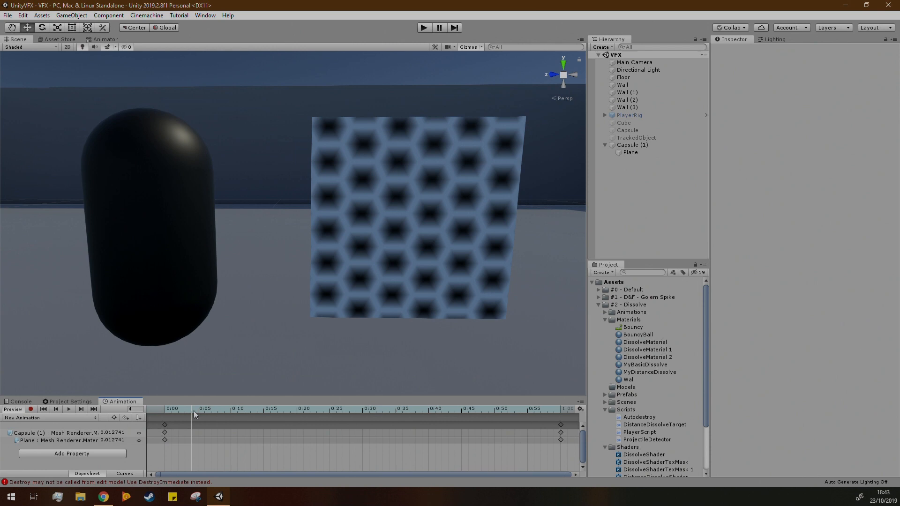
Scrub the animation timelines of Capsule (1) with its Plane and of Capsule (2) to preview their dissolve effects.
drag(193, 411, 165, 432)
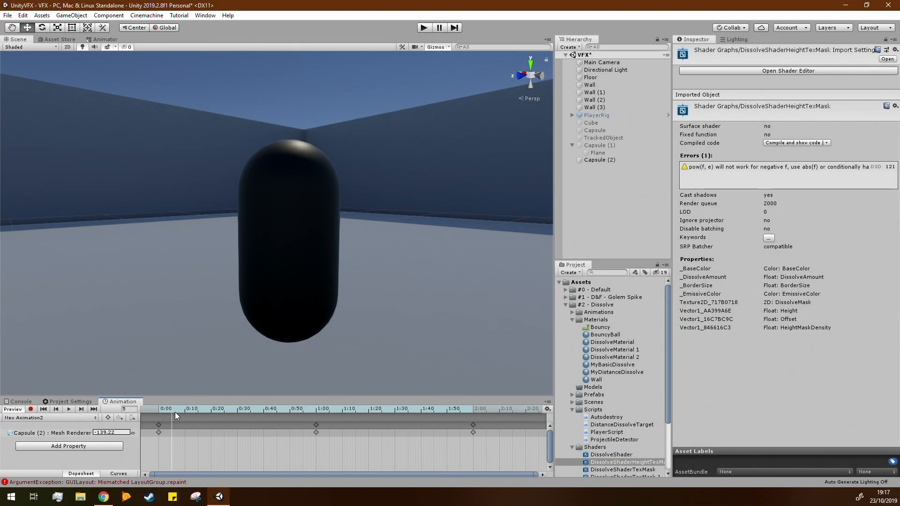
drag(175, 412, 391, 444)
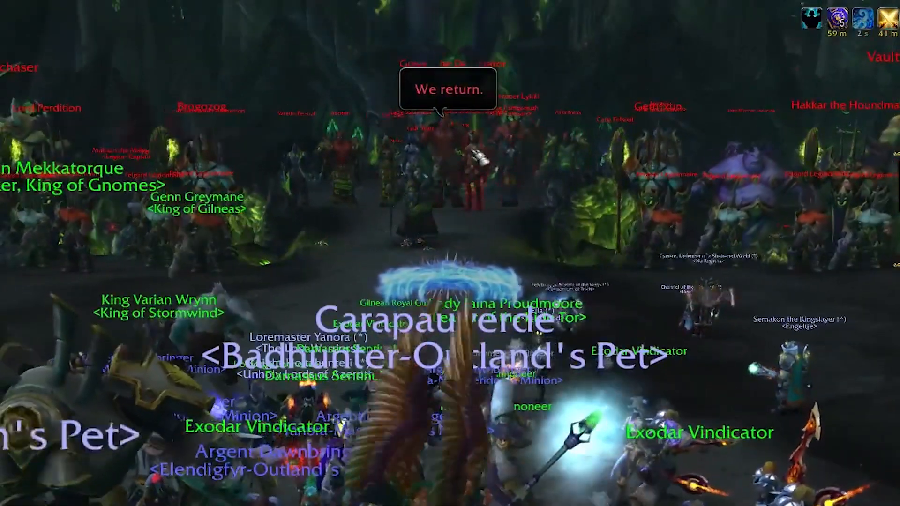
click(453, 142)
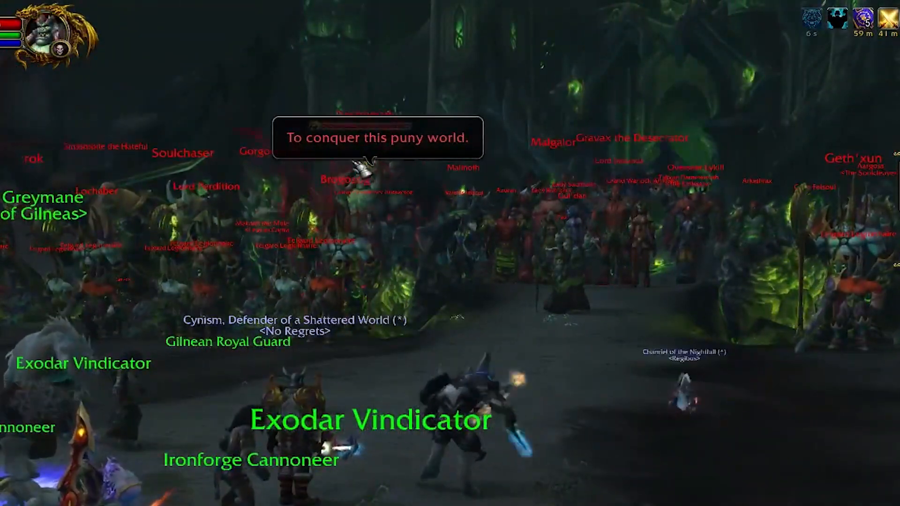
right_drag(361, 169, 411, 200)
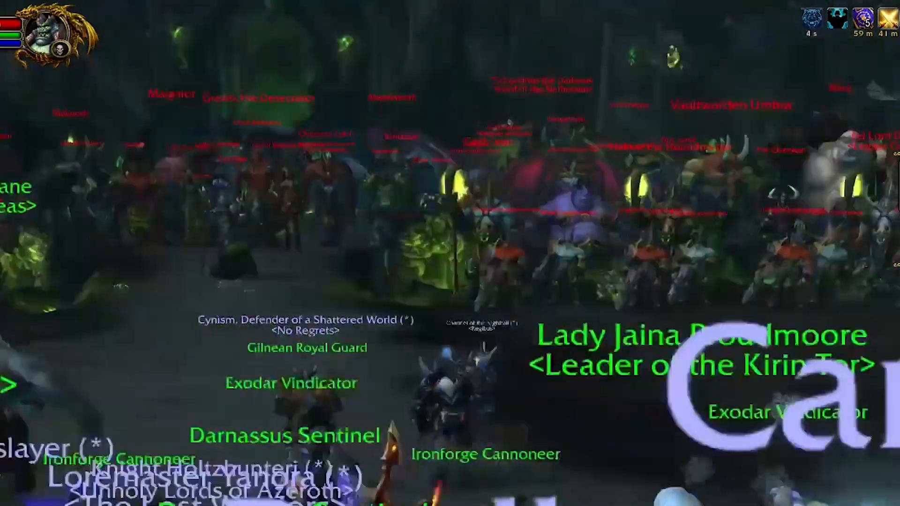